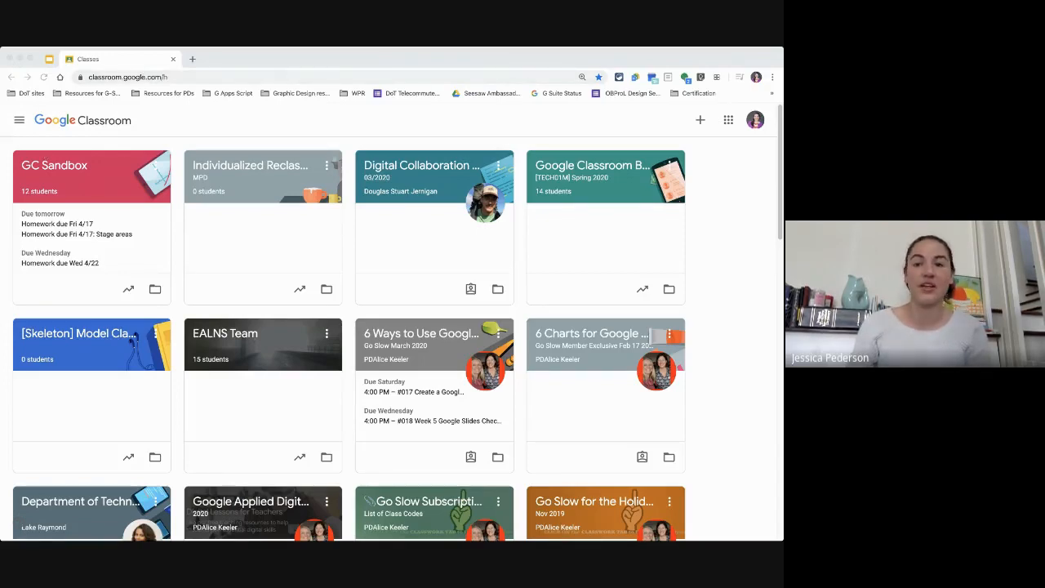
# Step: Open the GC Sandbox class and go to its Classwork page
pyautogui.click(8, 291)
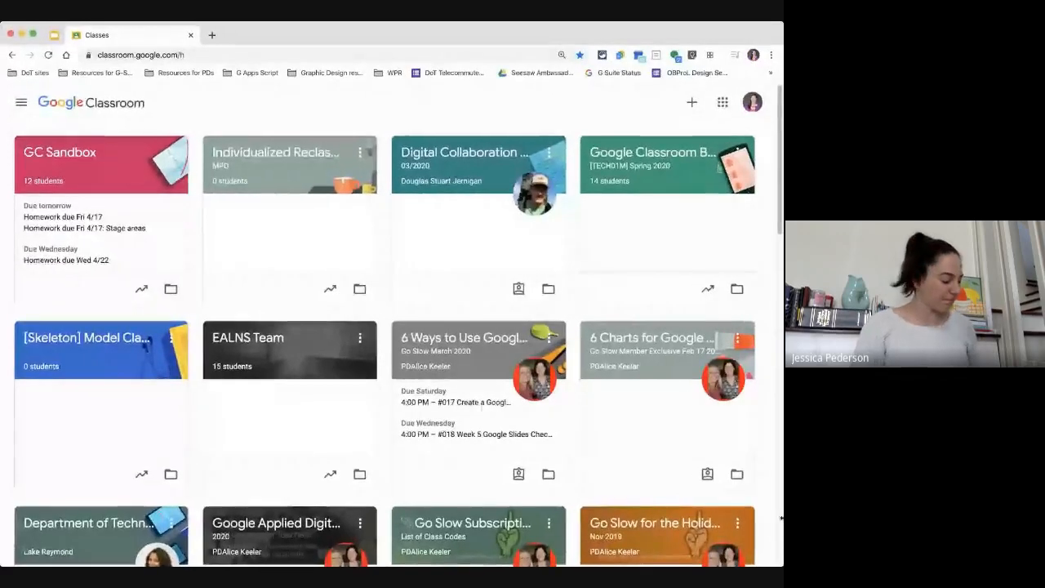
pyautogui.click(44, 501)
pyautogui.press('super+equal')
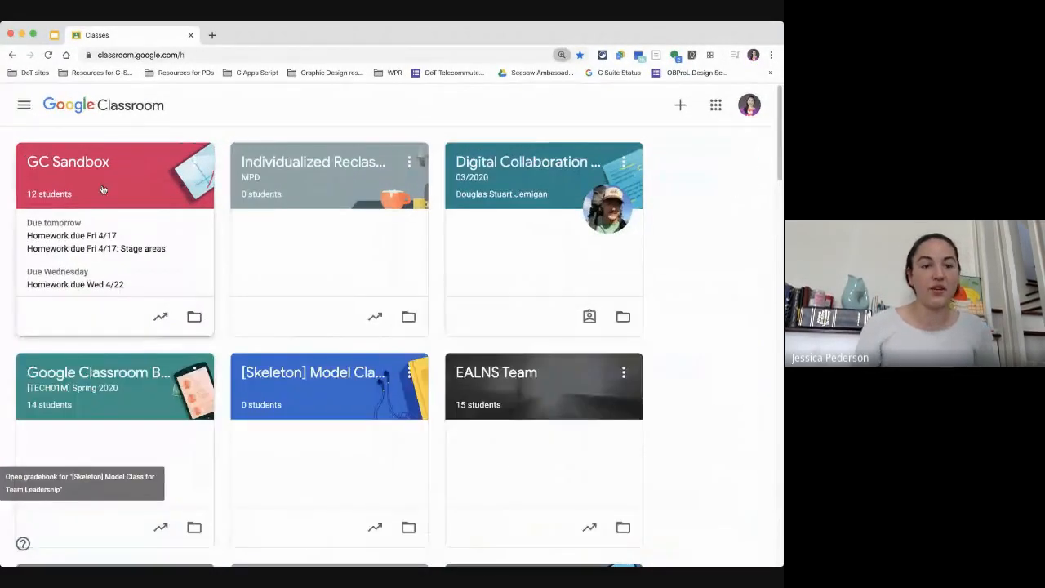
pyautogui.click(71, 164)
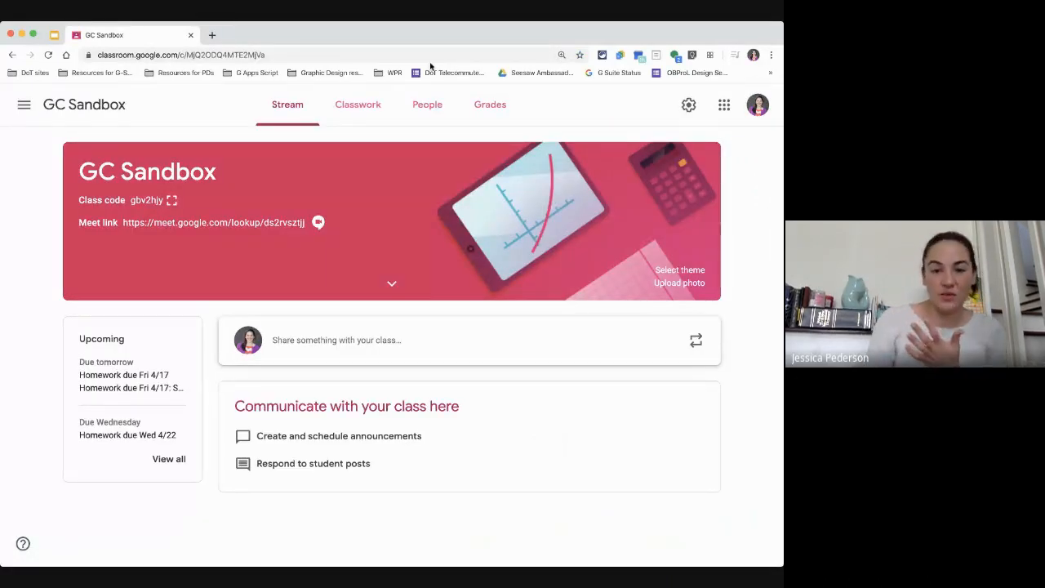
pyautogui.click(371, 113)
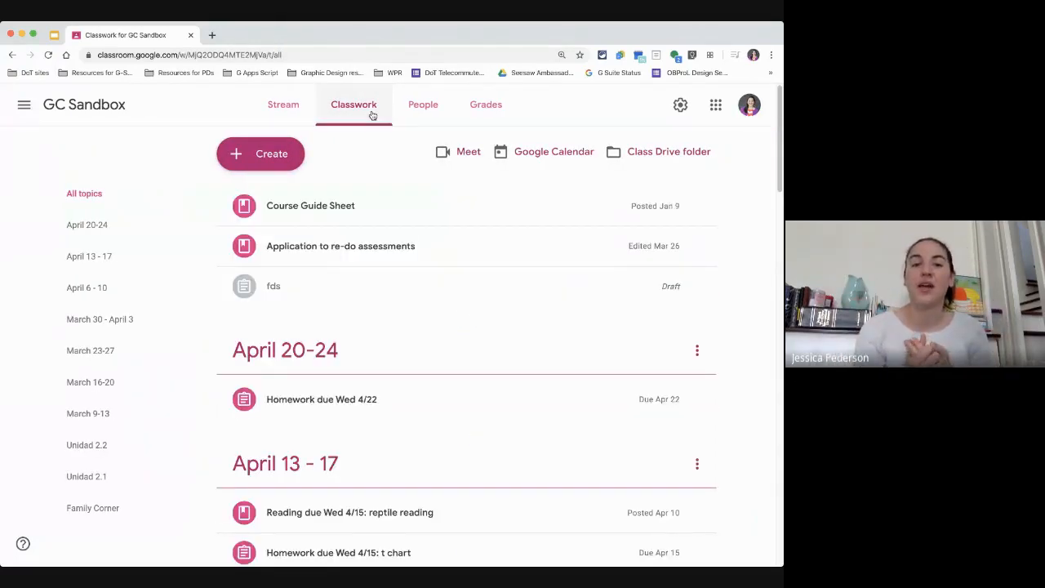
# Step: Create a new assignment titled "Homework due Fri 4/17: t chart"
pyautogui.click(261, 156)
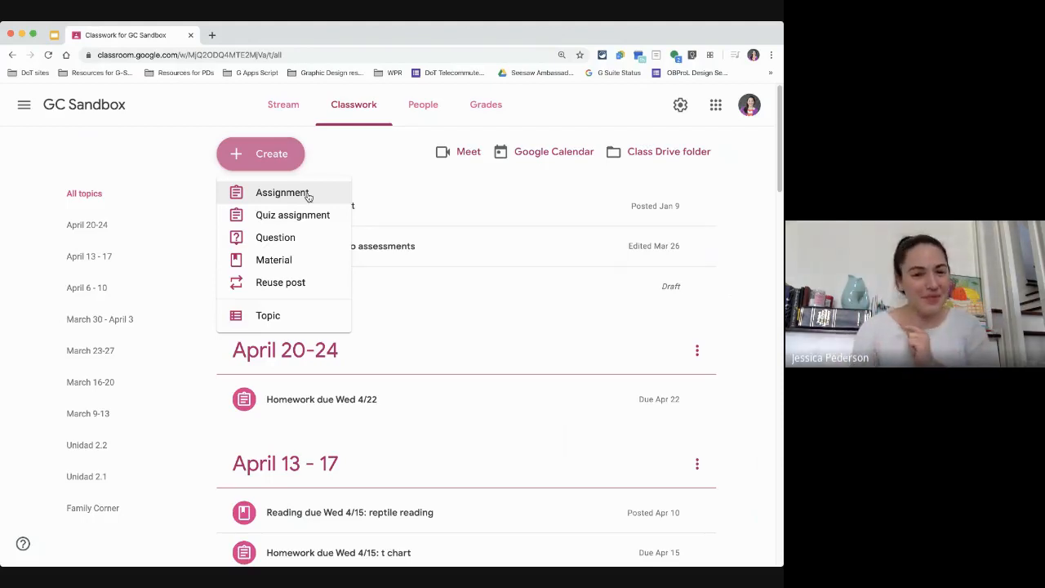
pyautogui.click(278, 200)
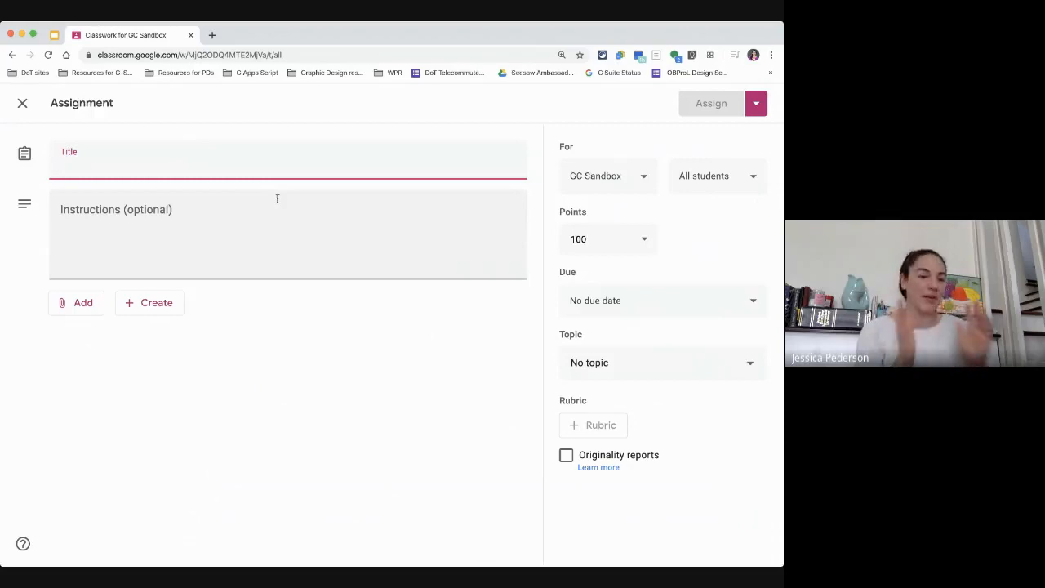
pyautogui.write('Homework')
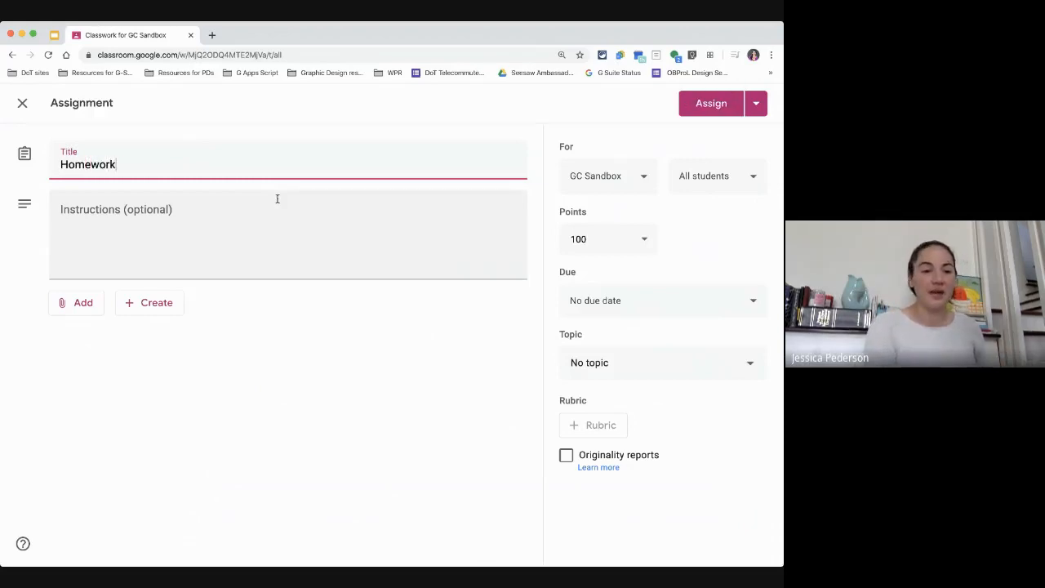
pyautogui.write(' due F')
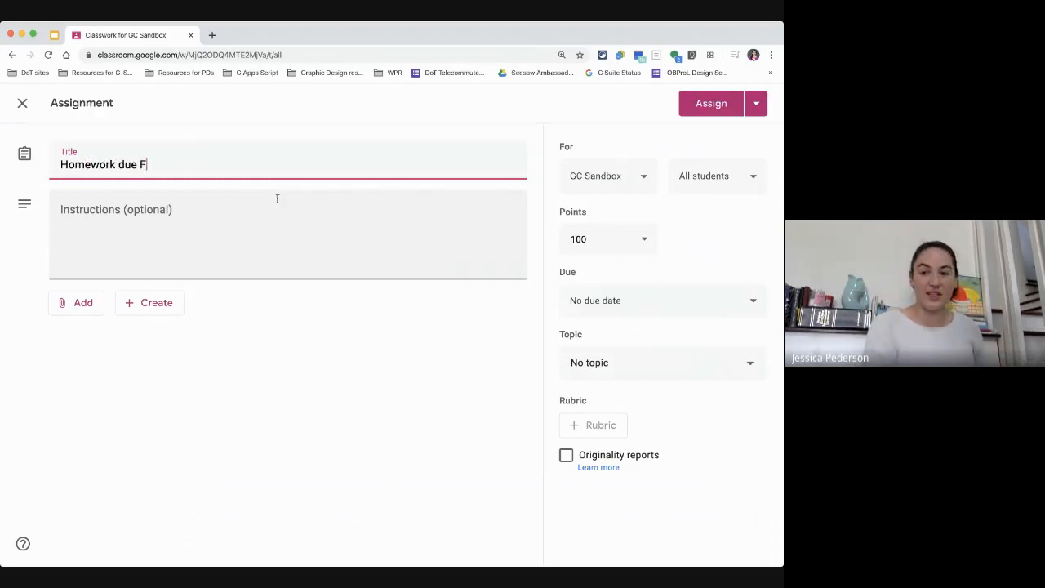
pyautogui.write('ri ')
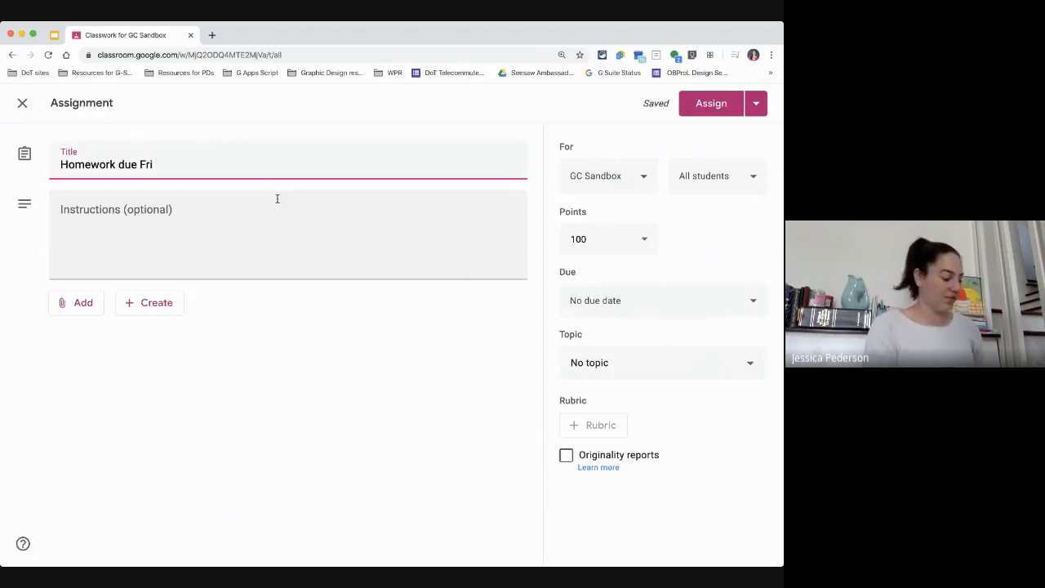
pyautogui.write('4/1')
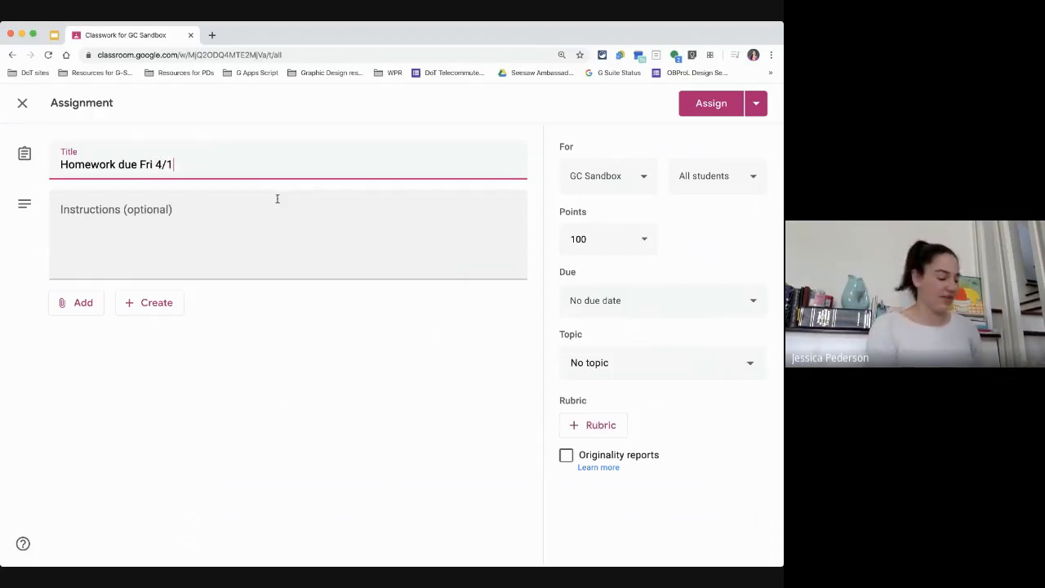
pyautogui.write('7')
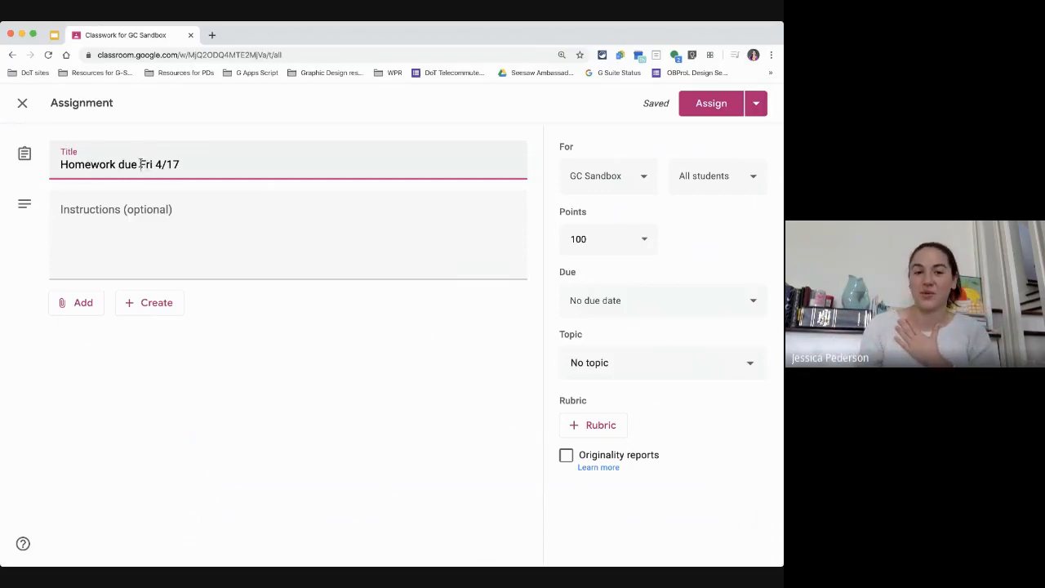
pyautogui.write(': ')
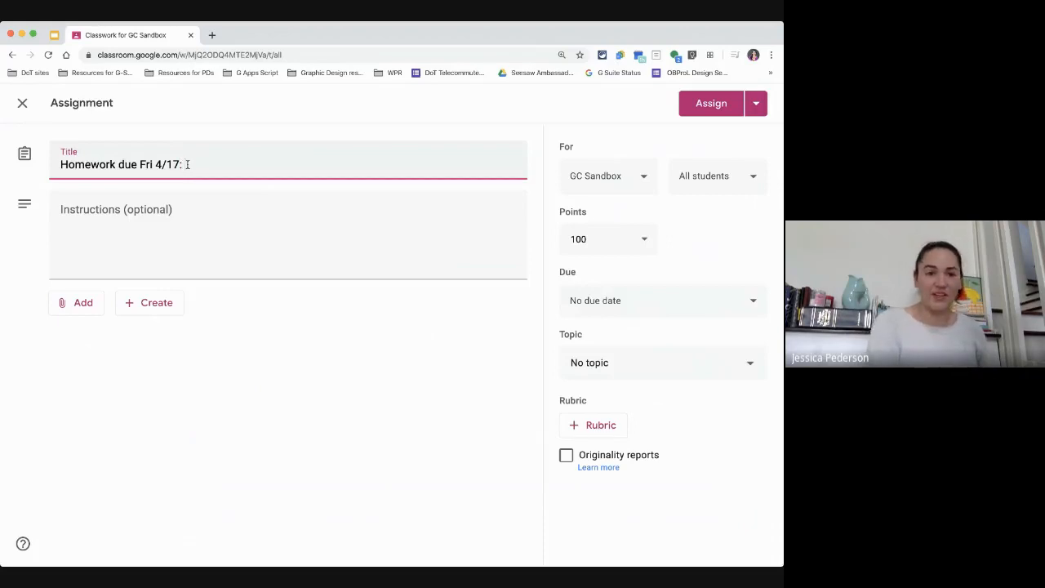
pyautogui.write('chart')
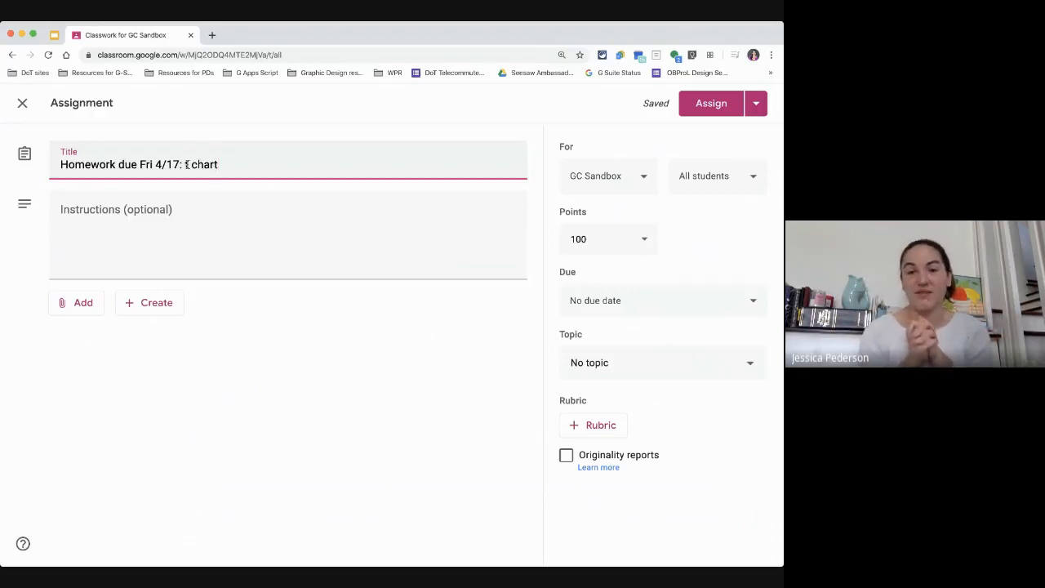
# Step: Enter the instructions "Please complete the t chart with at least 4 pieces of evidence on each side."
pyautogui.click(159, 217)
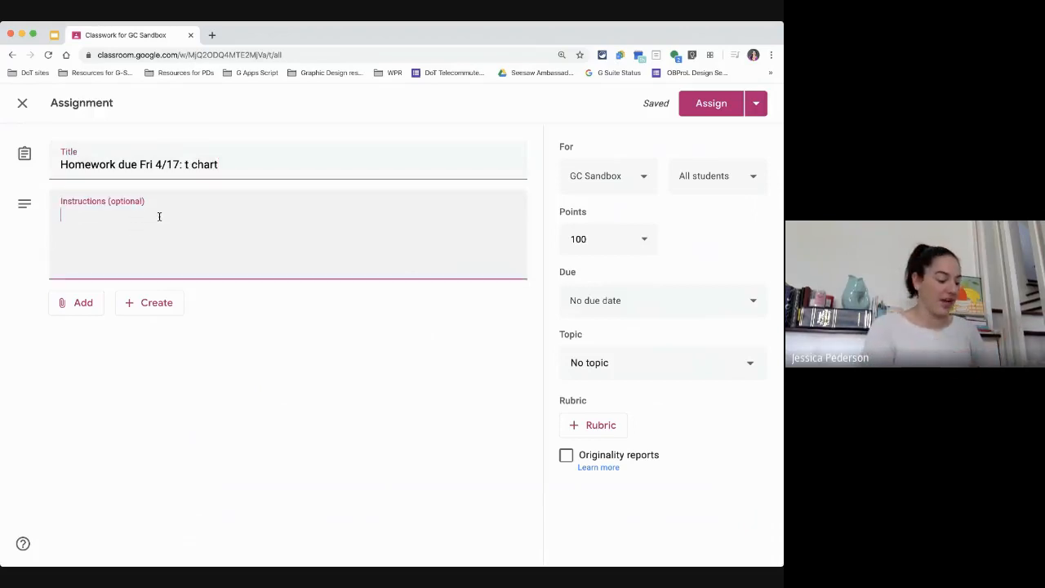
pyautogui.write('Please fi')
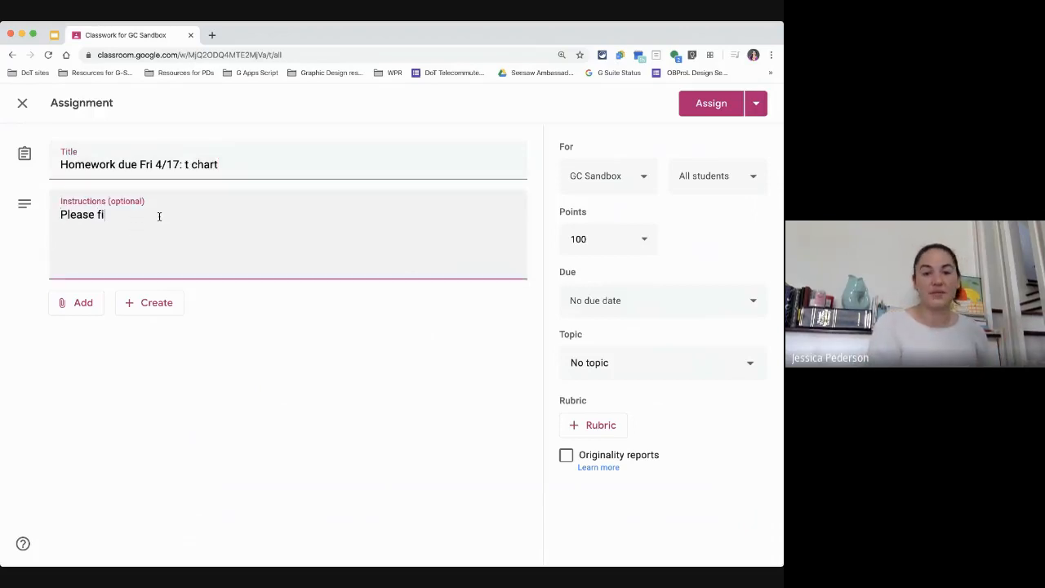
pyautogui.press('BackSpace')
pyautogui.press('BackSpace')
pyautogui.write('compelte th')
pyautogui.press('BackSpace')
pyautogui.press('BackSpace')
pyautogui.press('BackSpace')
pyautogui.press('BackSpace')
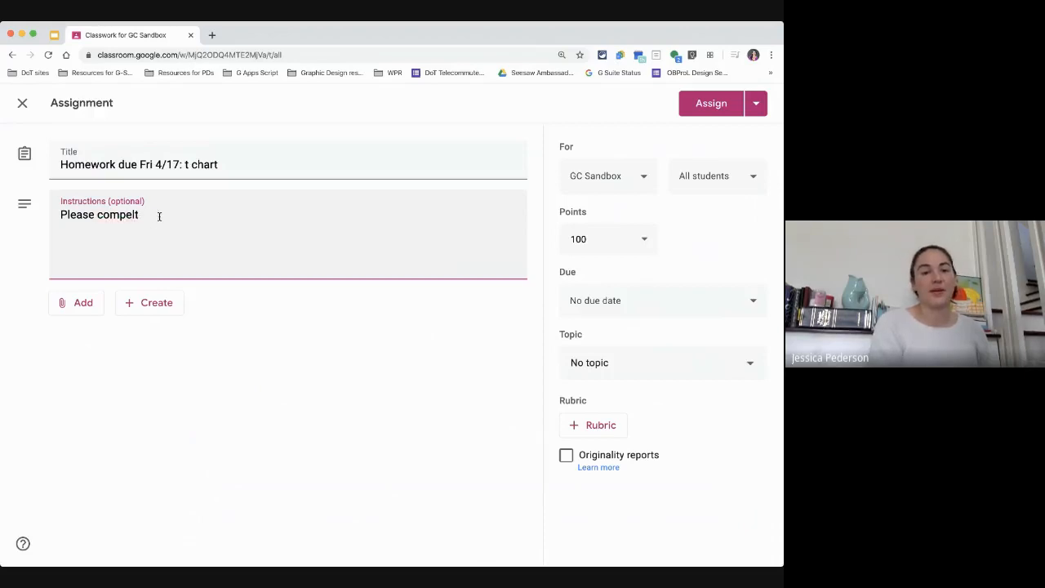
pyautogui.press('BackSpace')
pyautogui.press('BackSpace')
pyautogui.press('BackSpace')
pyautogui.write('lete the t')
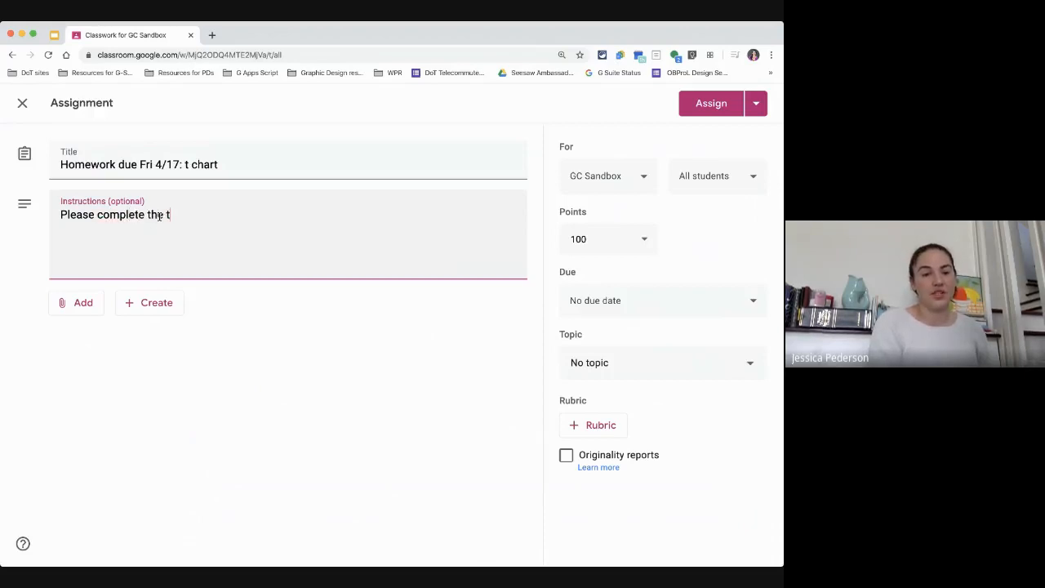
pyautogui.write(' hcart')
pyautogui.press('BackSpace')
pyautogui.press('BackSpace')
pyautogui.press('BackSpace')
pyautogui.press('BackSpace')
pyautogui.press('BackSpace')
pyautogui.write('char')
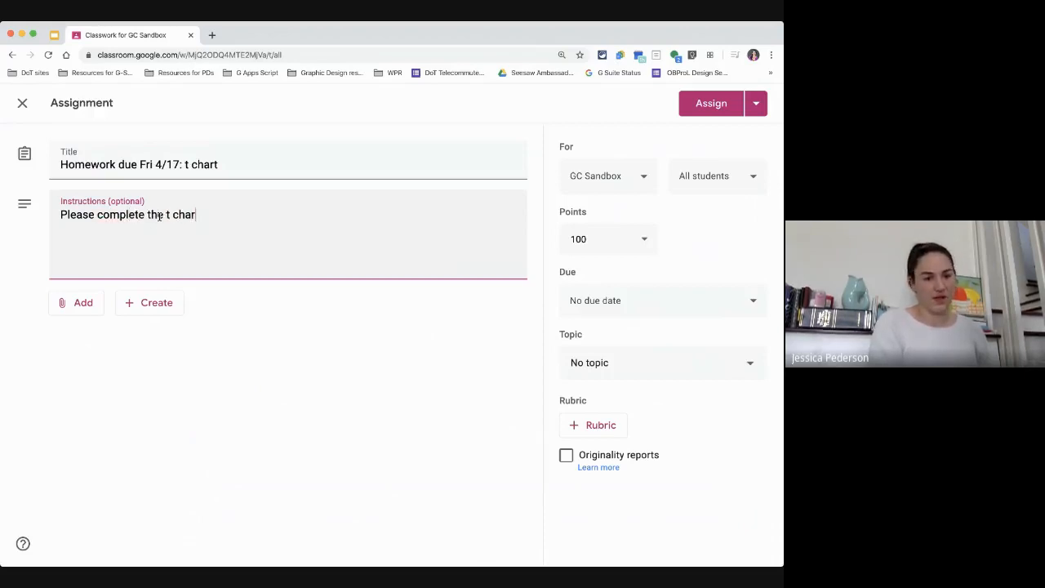
pyautogui.write('t with at least 4')
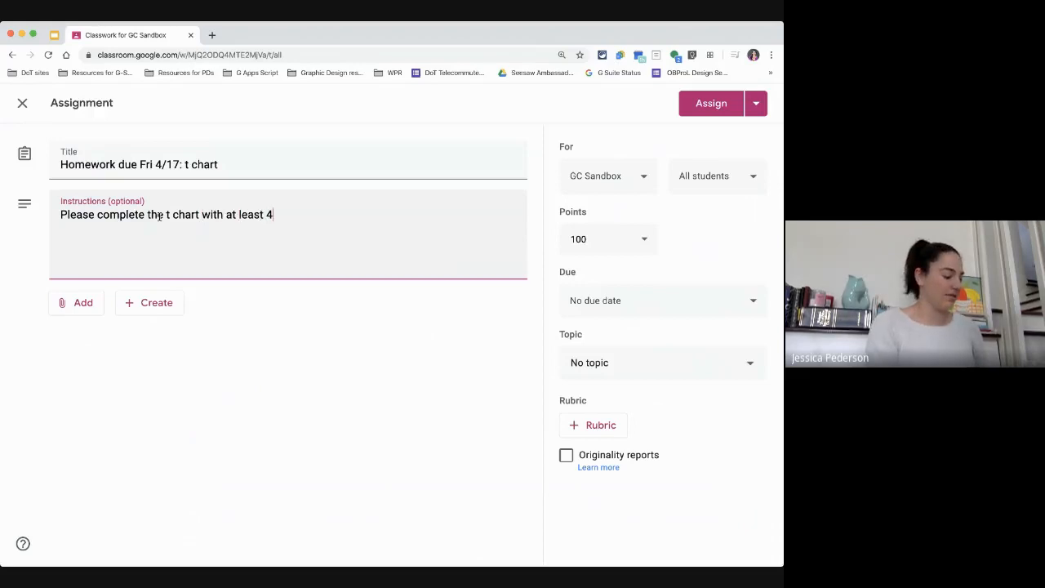
pyautogui.write(' pieces of evide')
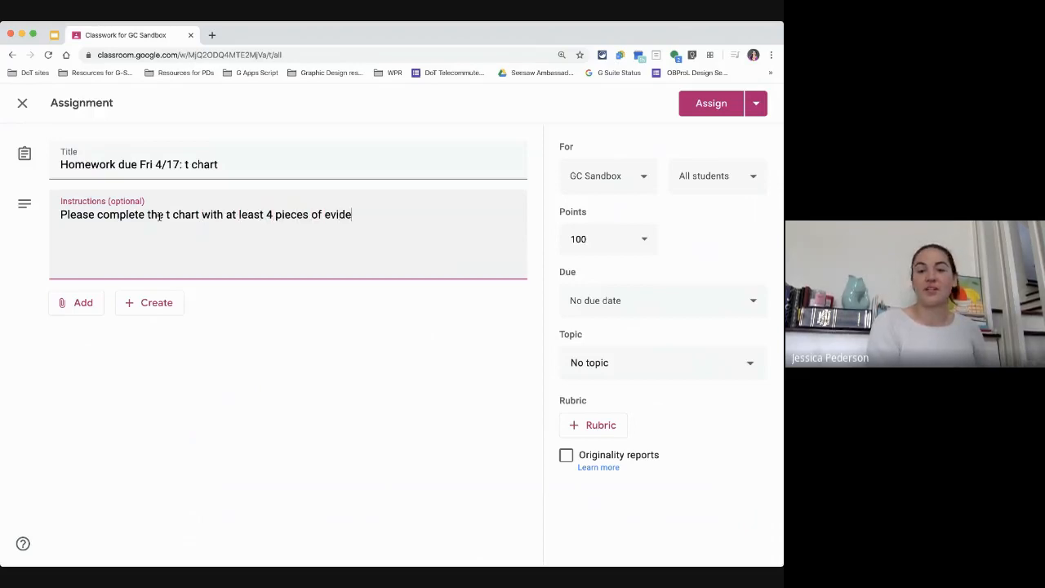
pyautogui.write('nce on each si')
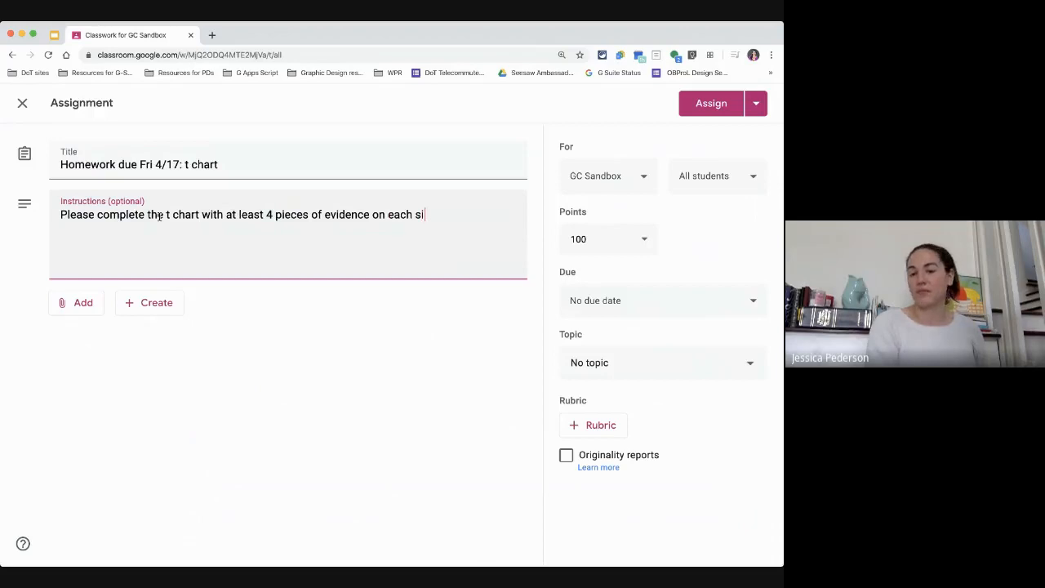
pyautogui.write('de.')
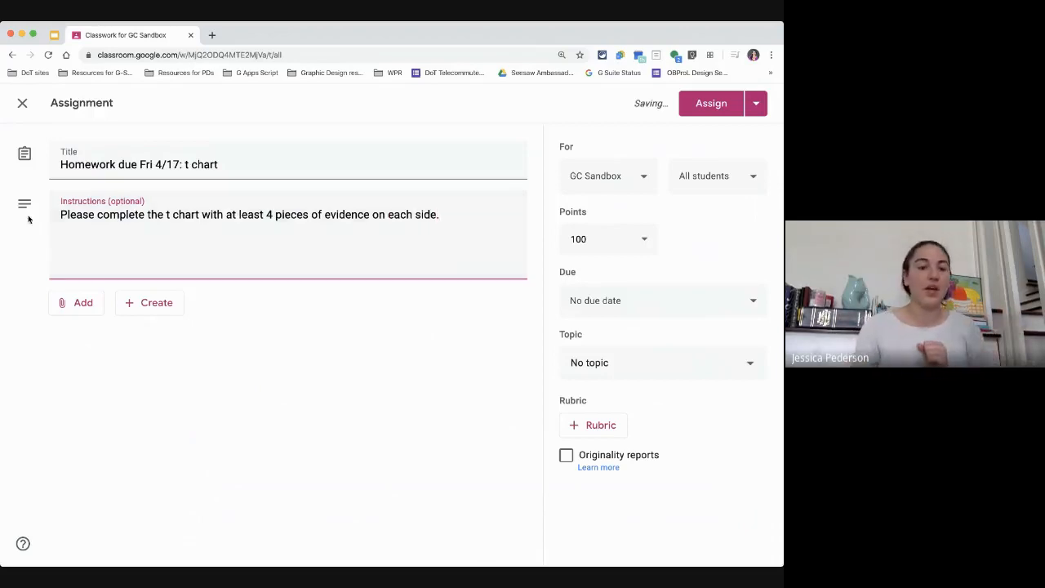
pyautogui.click(63, 215)
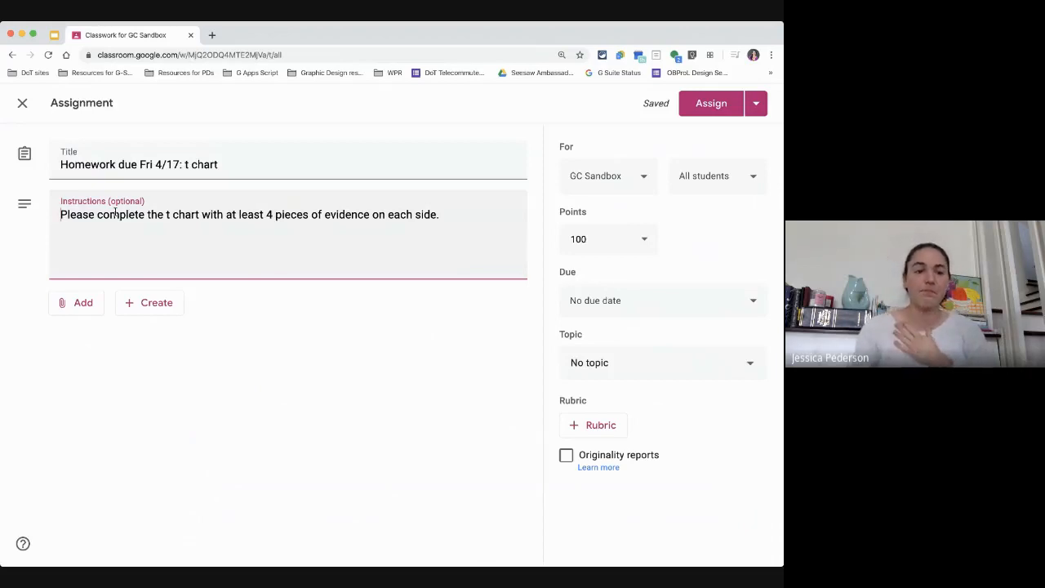
# Step: Attach the Google Drive document "T chart for the two books" by searching Drive for "t chart"
pyautogui.click(73, 304)
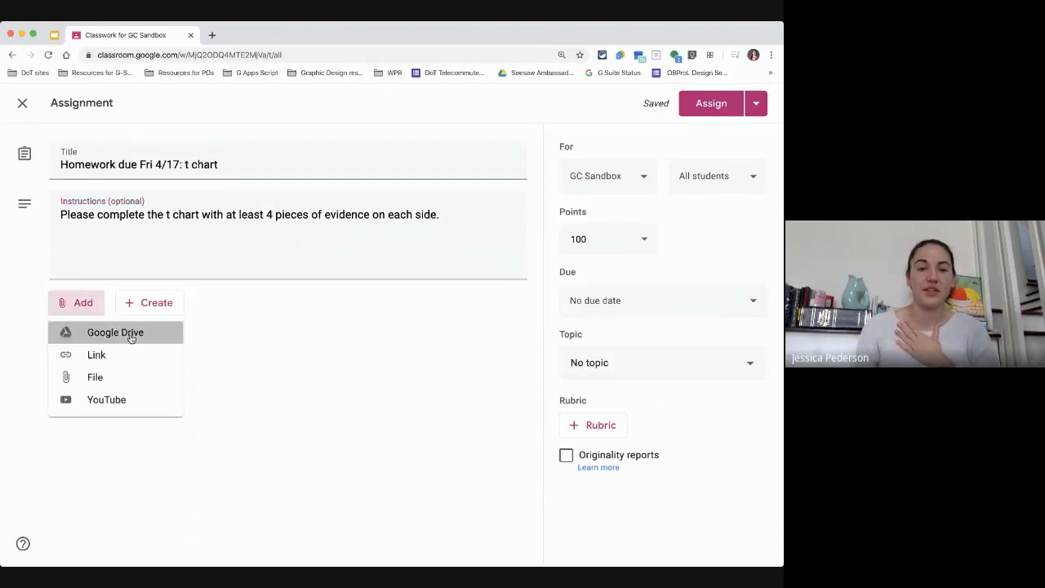
pyautogui.click(132, 336)
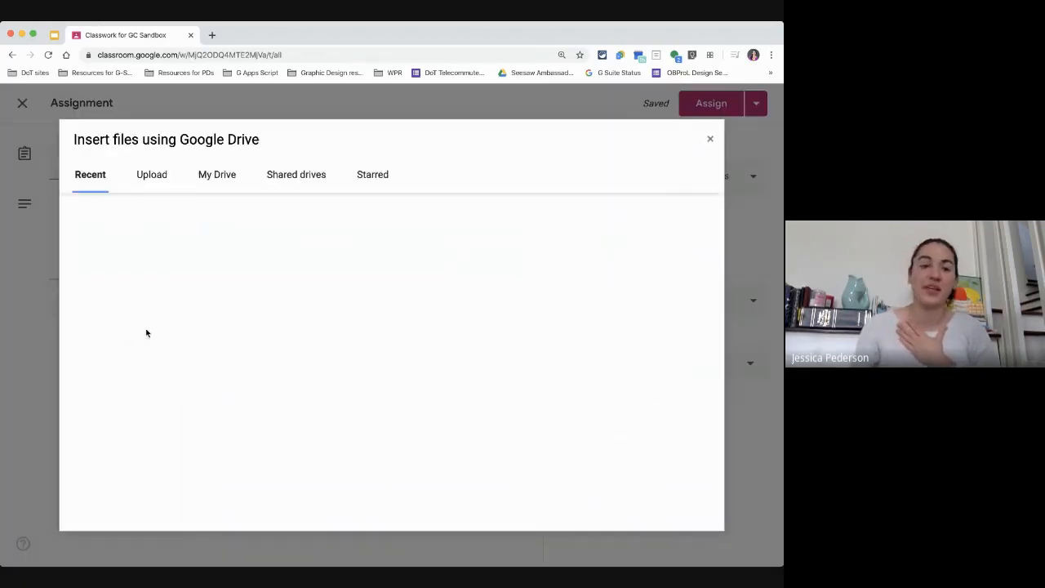
pyautogui.write('t chart')
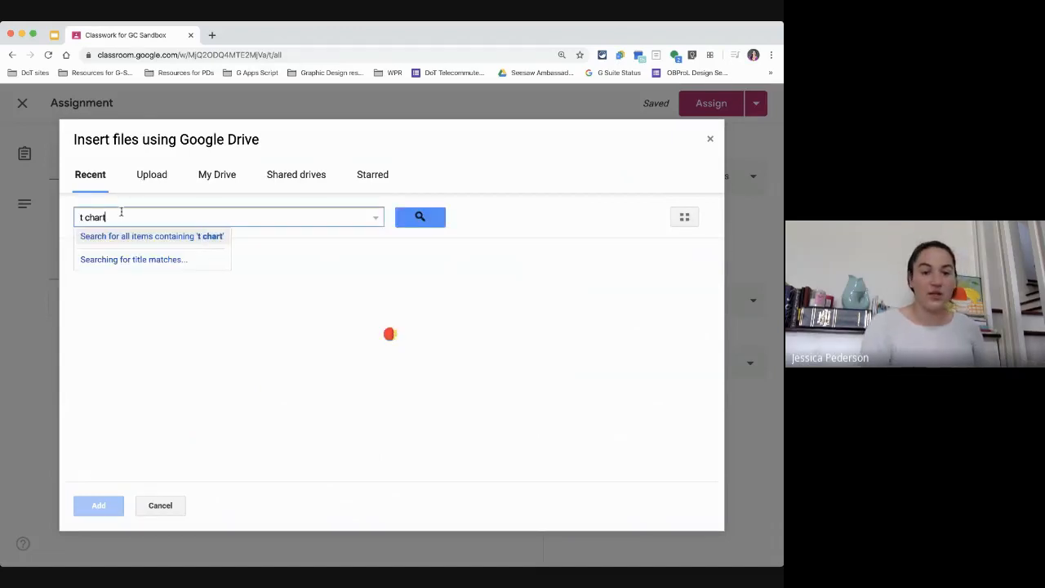
pyautogui.press('Return')
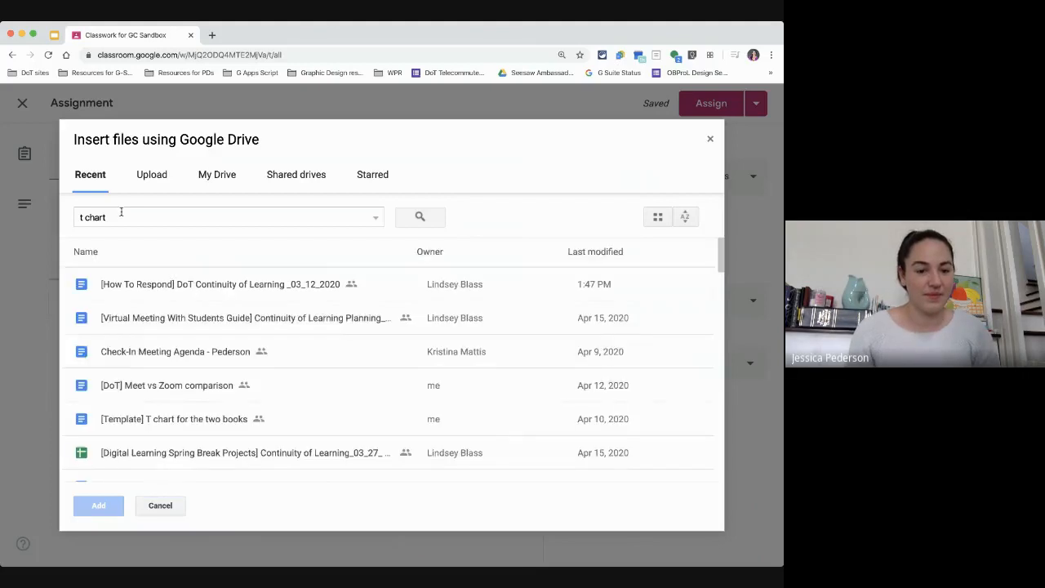
pyautogui.scroll(-3, 294, 415)
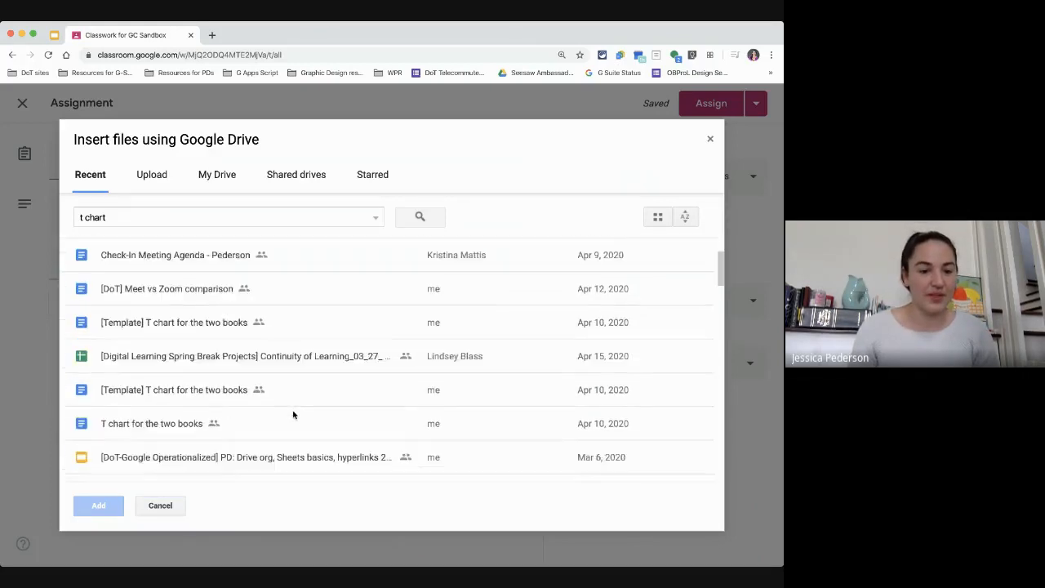
pyautogui.scroll(-2, 294, 415)
pyautogui.click(176, 330)
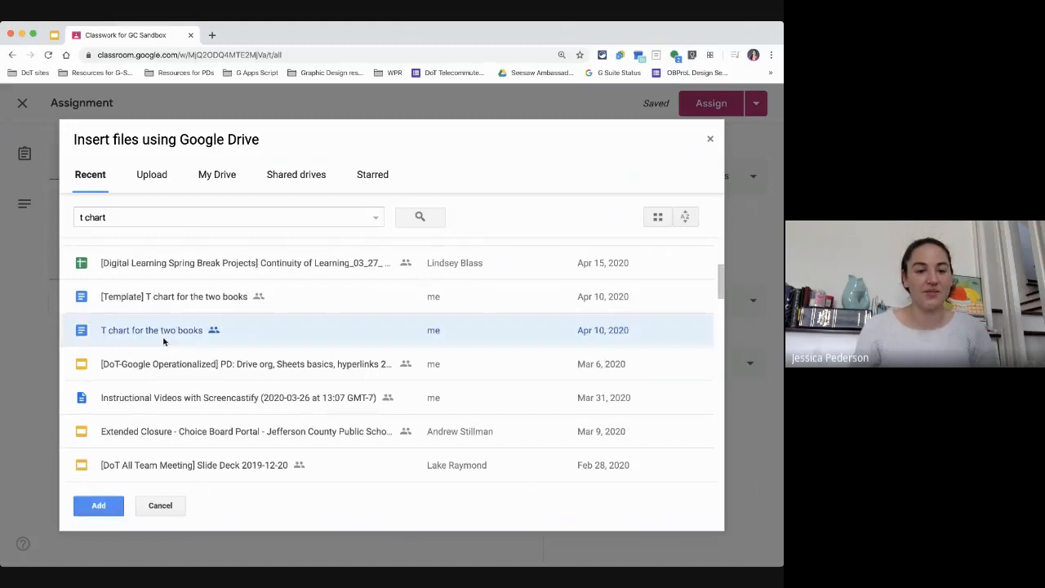
pyautogui.click(98, 508)
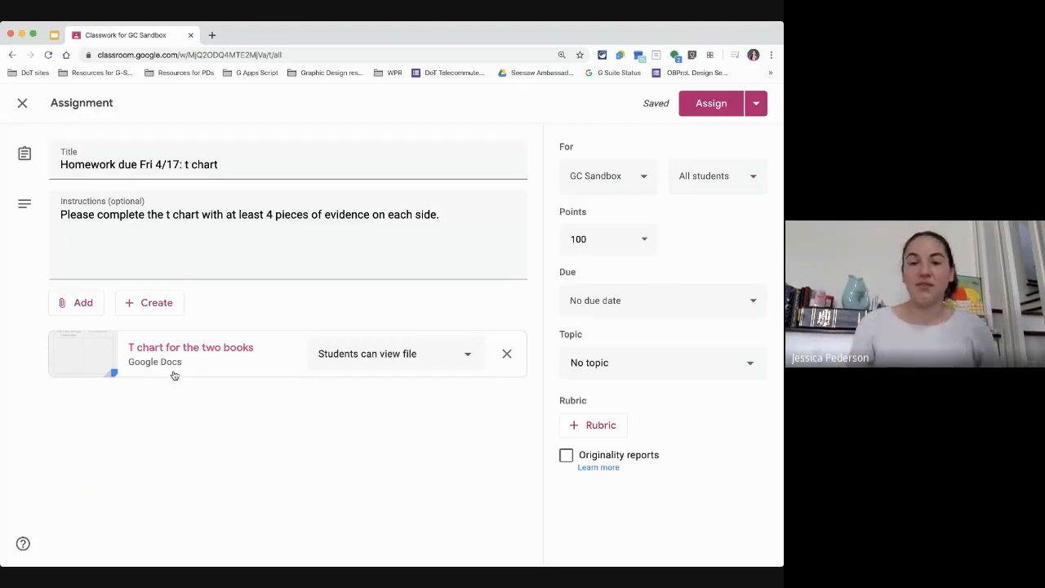
# Step: Set the attached T chart document to make a copy for each student
pyautogui.click(72, 303)
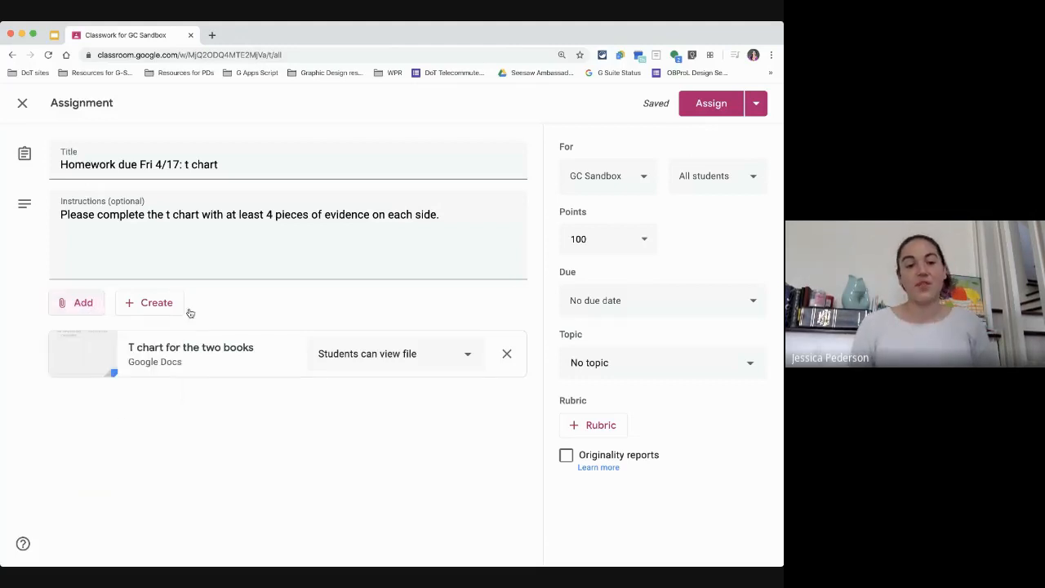
pyautogui.click(129, 359)
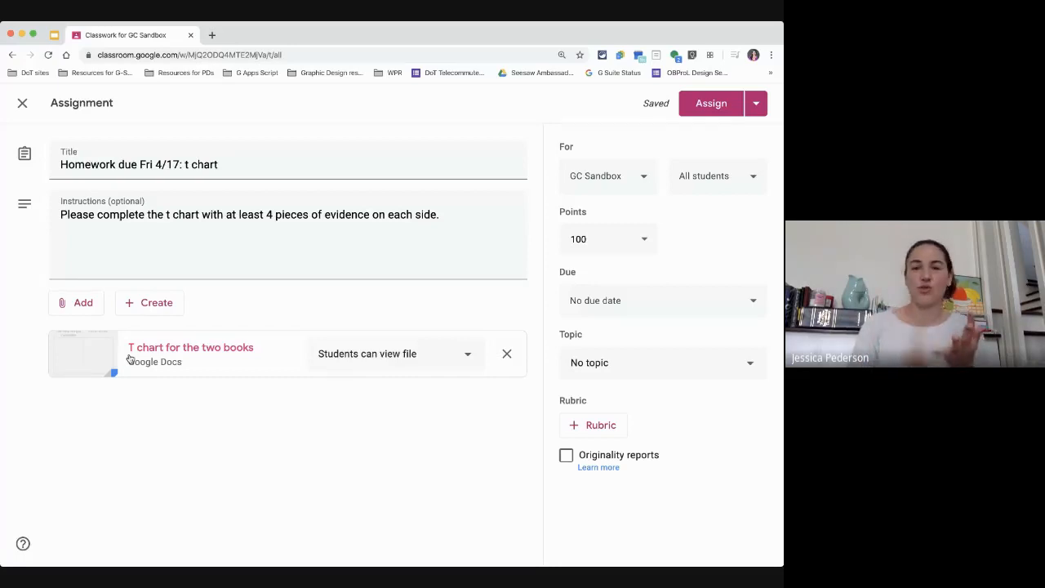
pyautogui.click(382, 359)
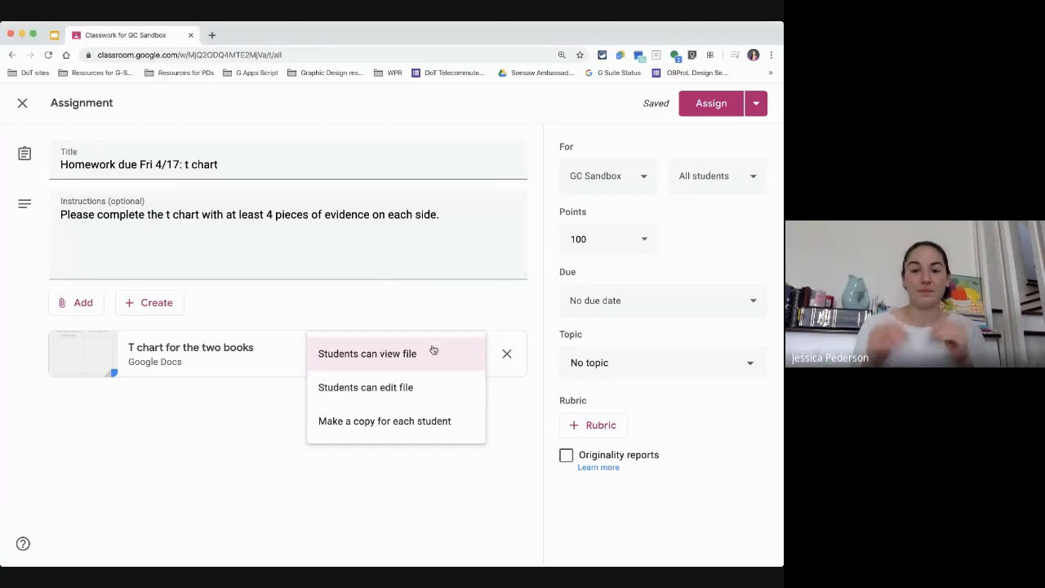
pyautogui.click(419, 422)
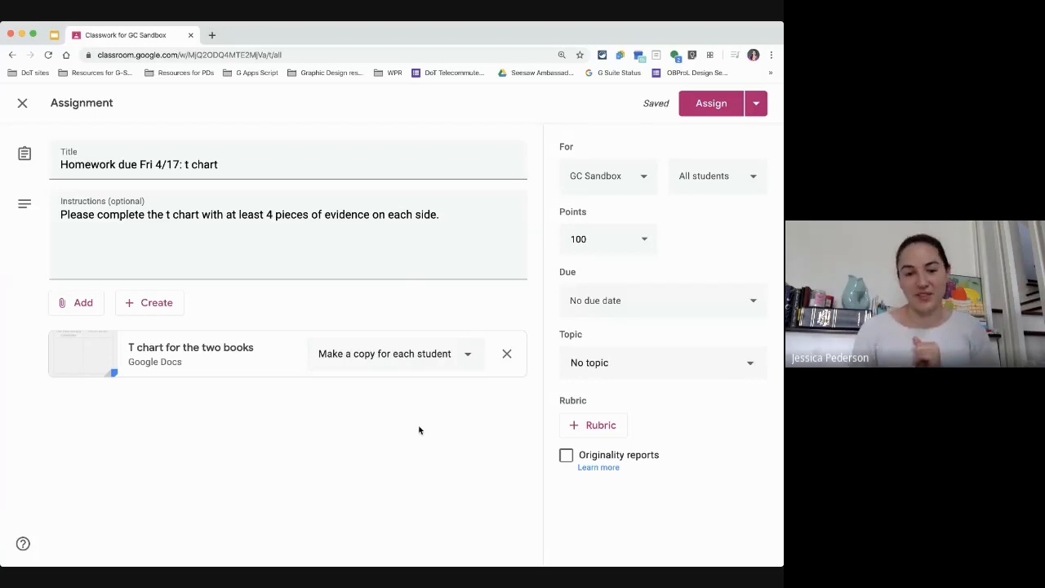
pyautogui.click(642, 178)
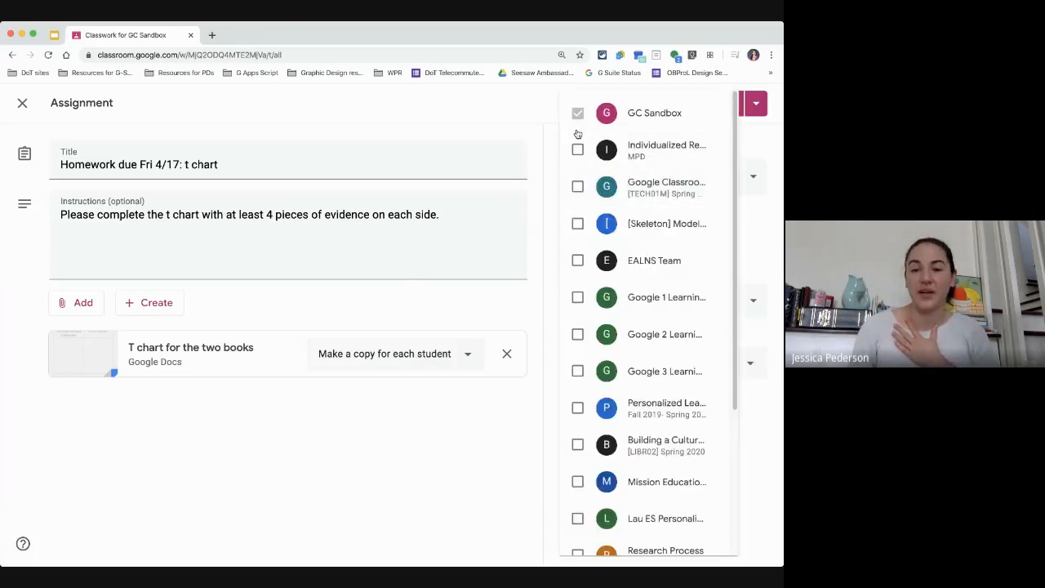
pyautogui.click(553, 173)
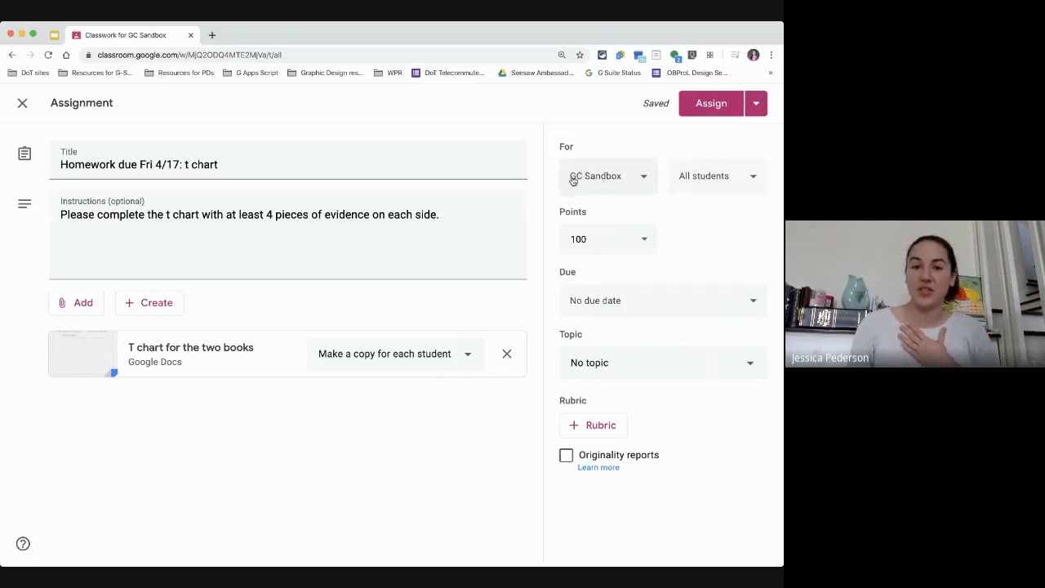
pyautogui.click(703, 177)
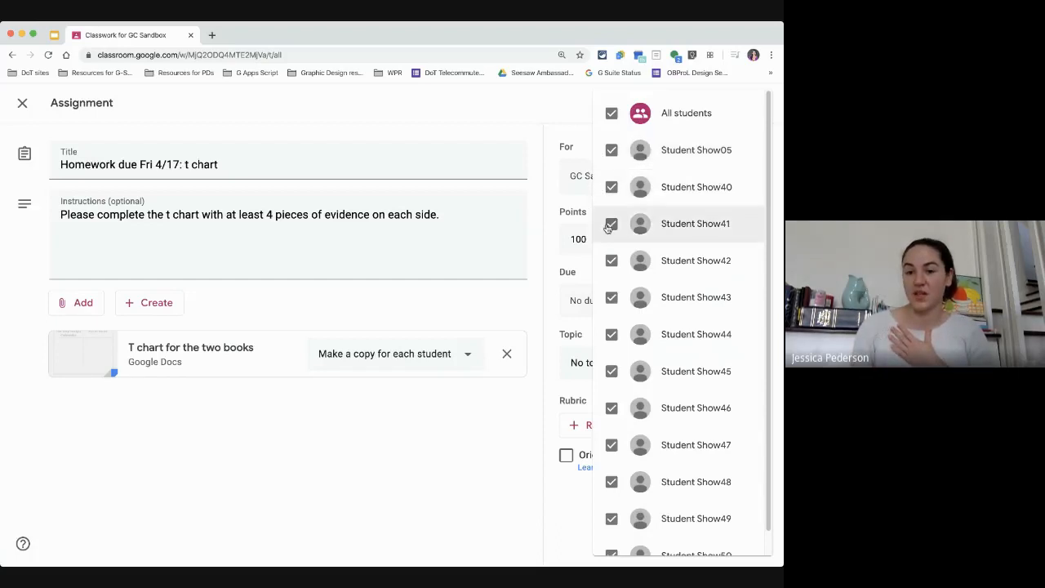
pyautogui.click(611, 113)
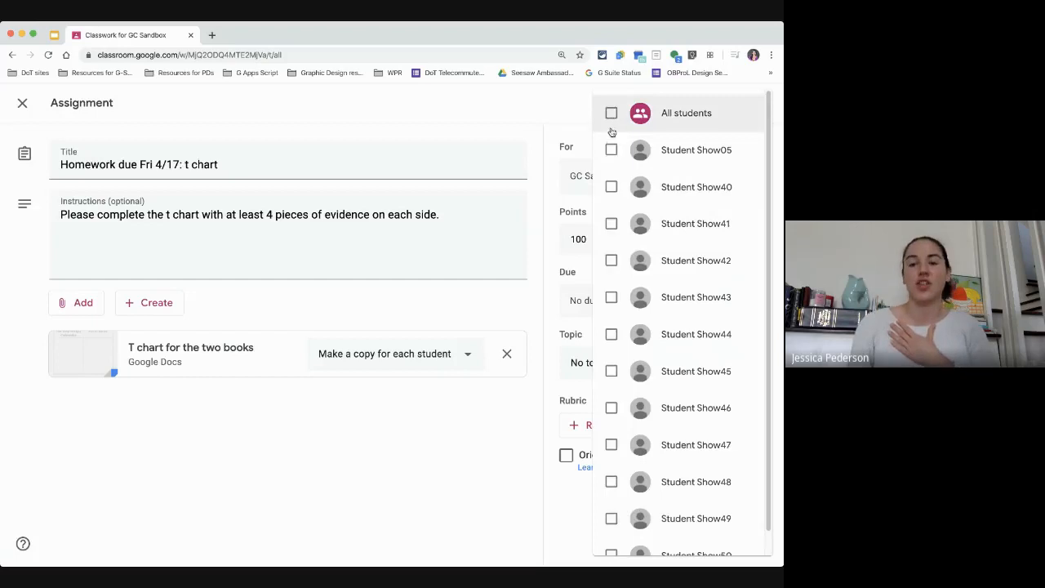
pyautogui.click(611, 150)
pyautogui.click(611, 187)
pyautogui.click(612, 223)
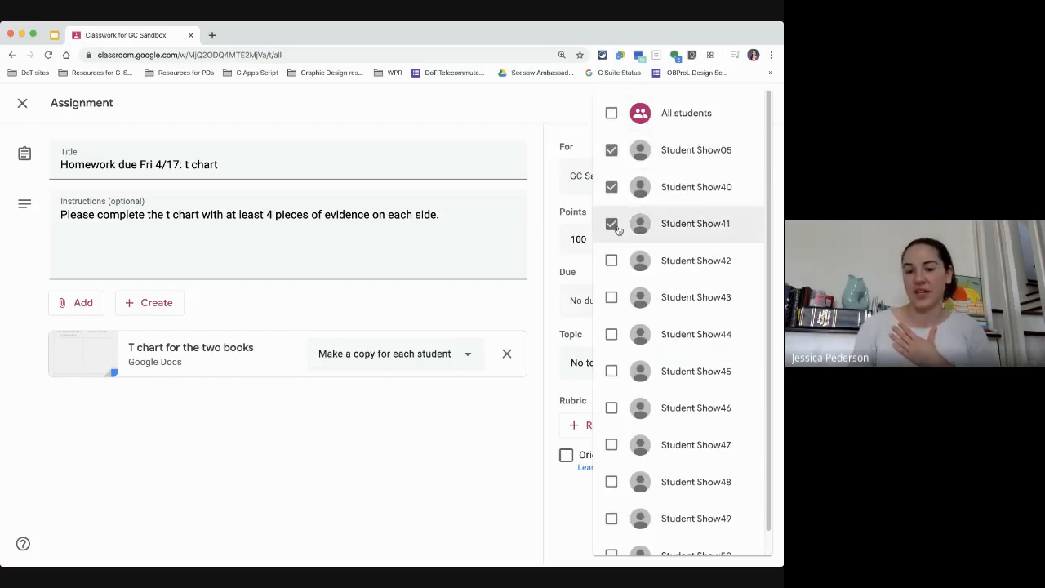
pyautogui.click(606, 113)
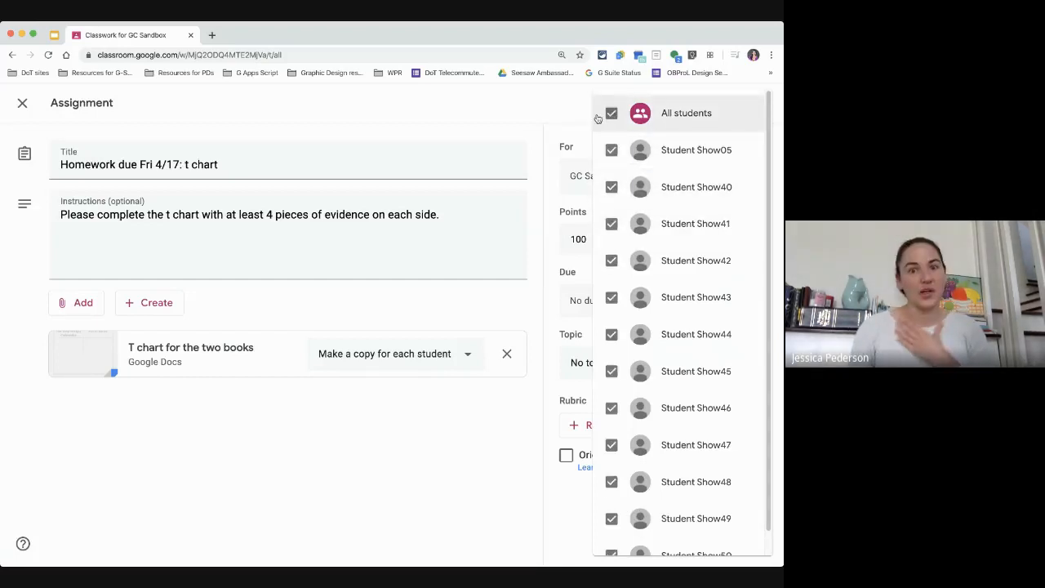
pyautogui.click(549, 154)
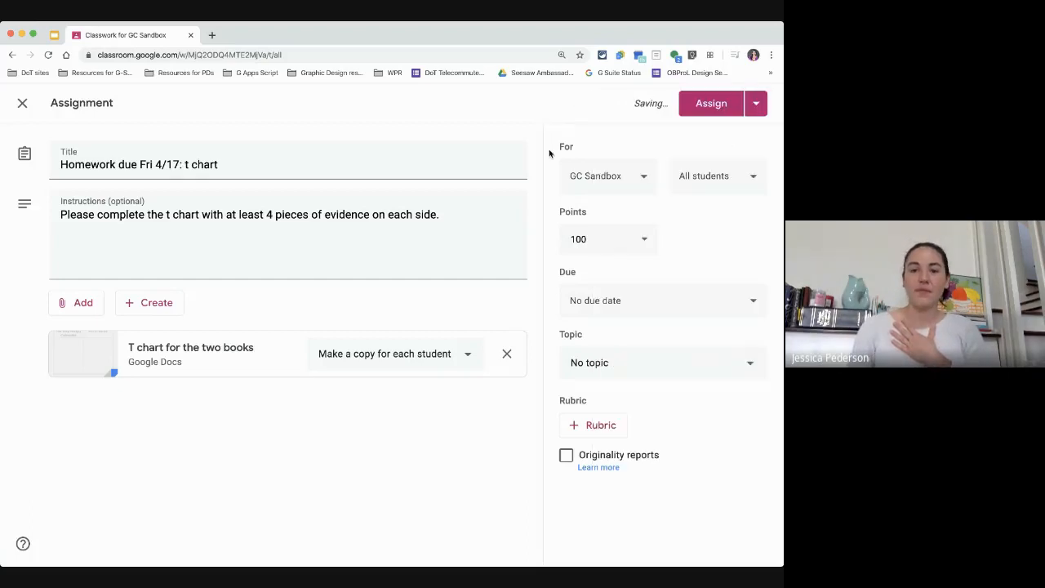
# Step: Set the assignment's points to 20
pyautogui.click(596, 238)
pyautogui.write('20')
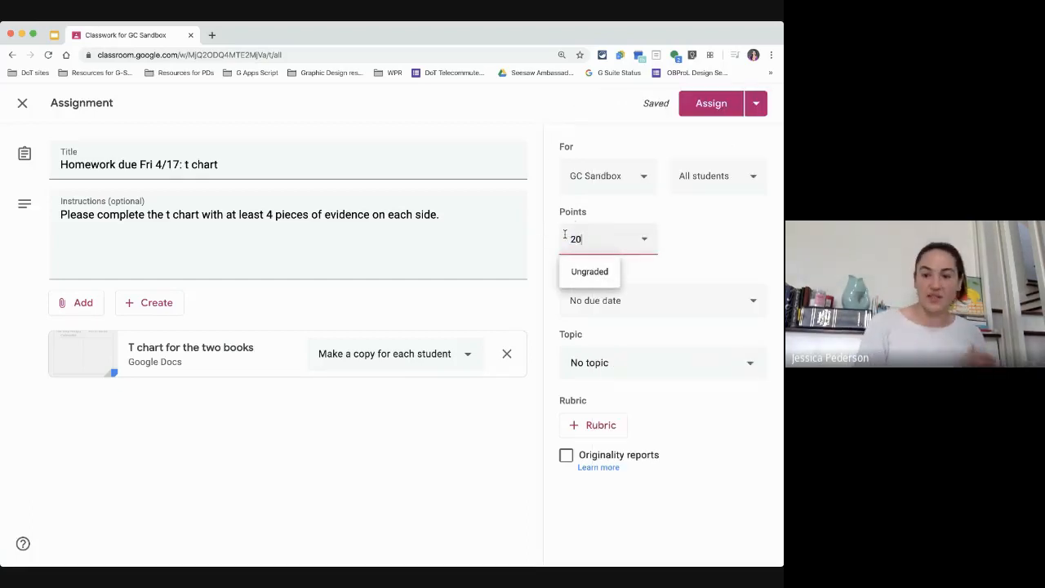
pyautogui.click(690, 245)
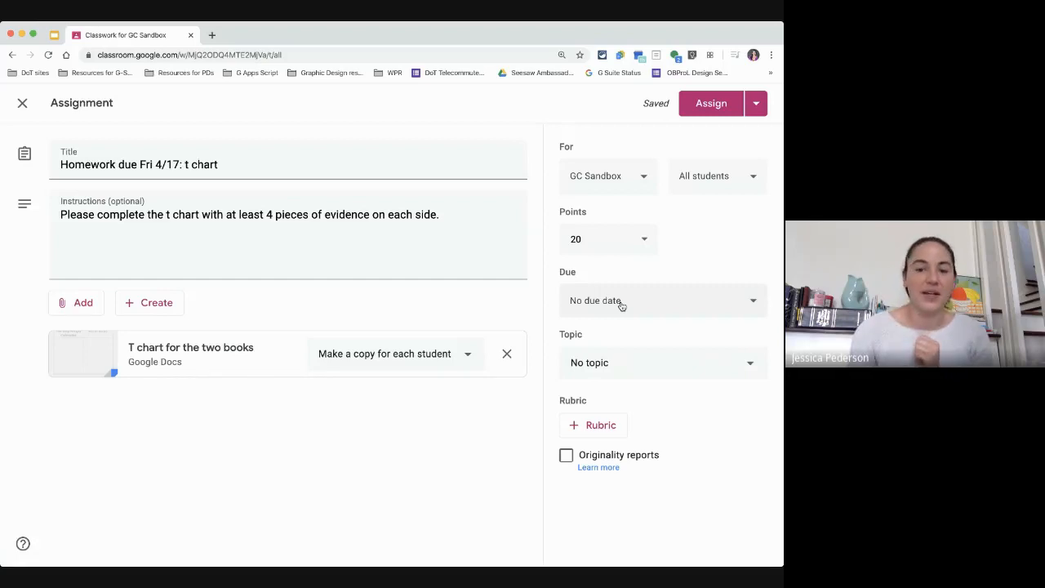
# Step: Set the due date to Apr 17, 2020 and the topic to April 13 - 17
pyautogui.click(620, 302)
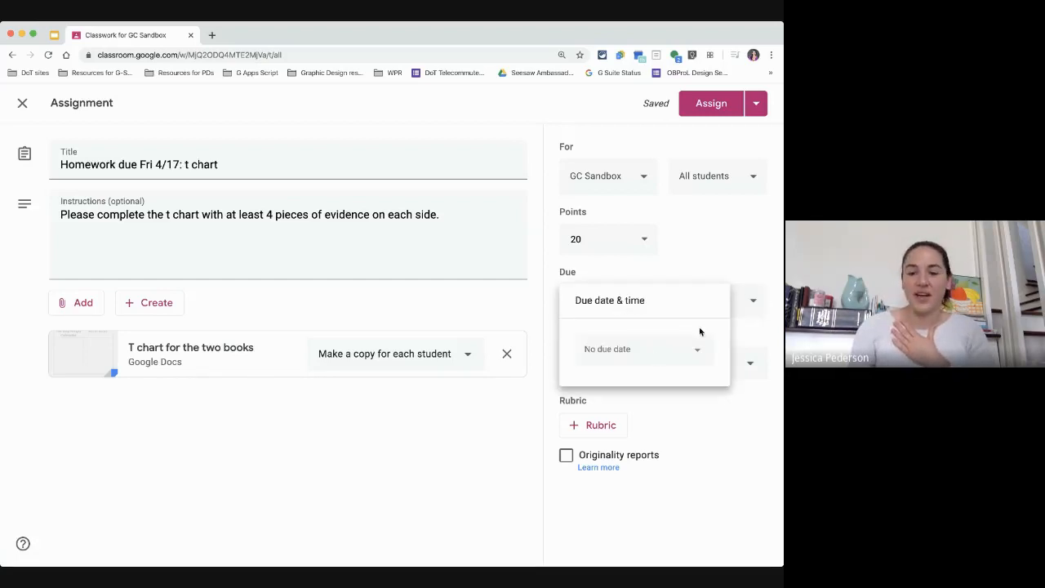
pyautogui.click(652, 356)
pyautogui.click(693, 454)
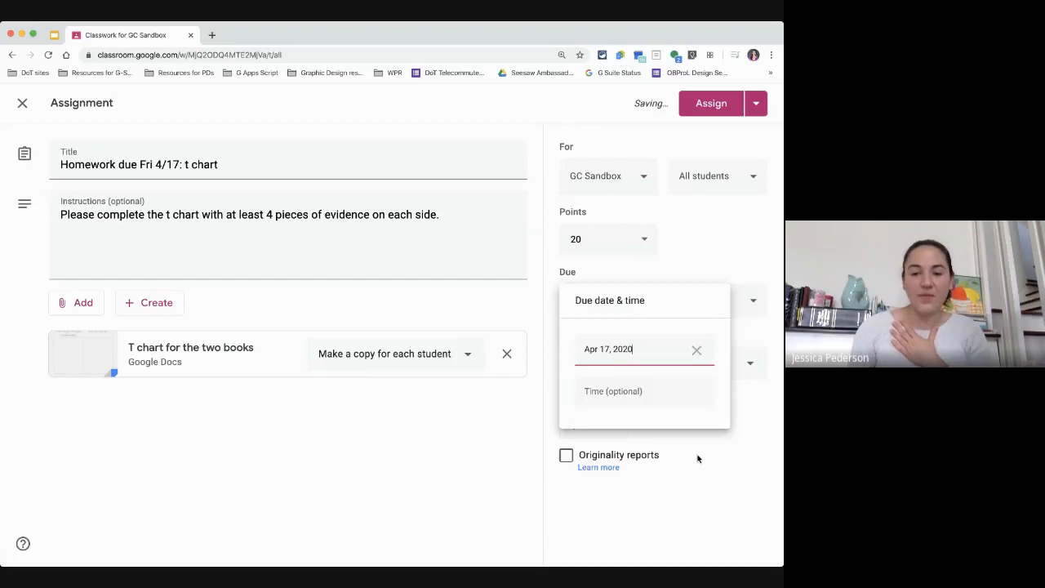
pyautogui.click(756, 330)
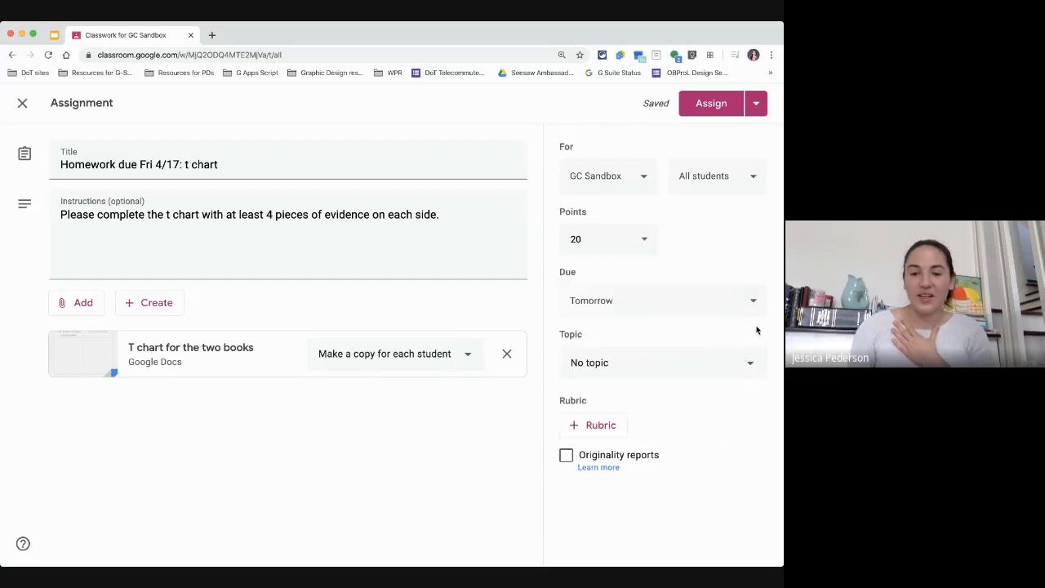
pyautogui.click(629, 363)
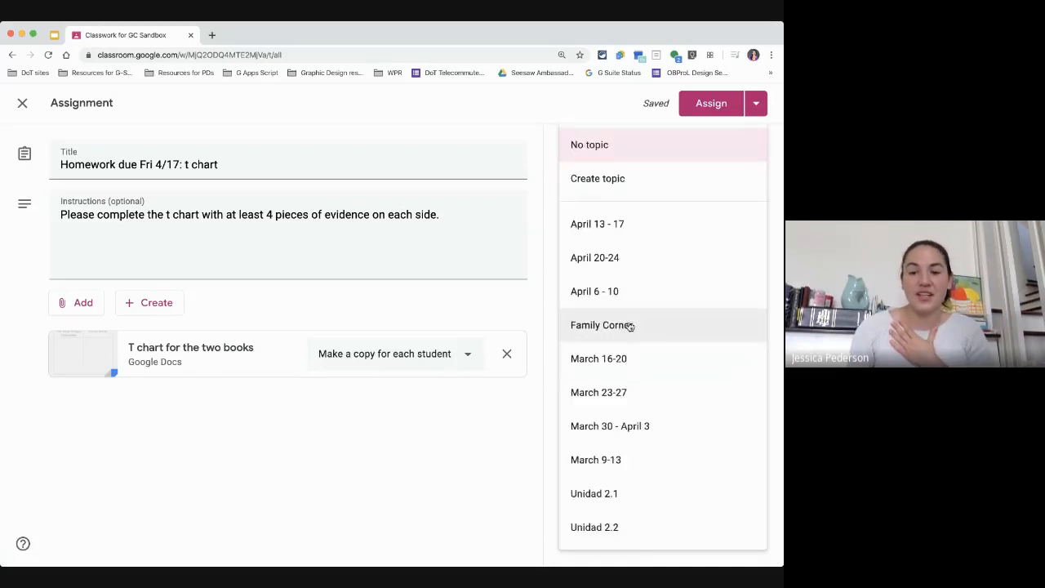
pyautogui.click(623, 225)
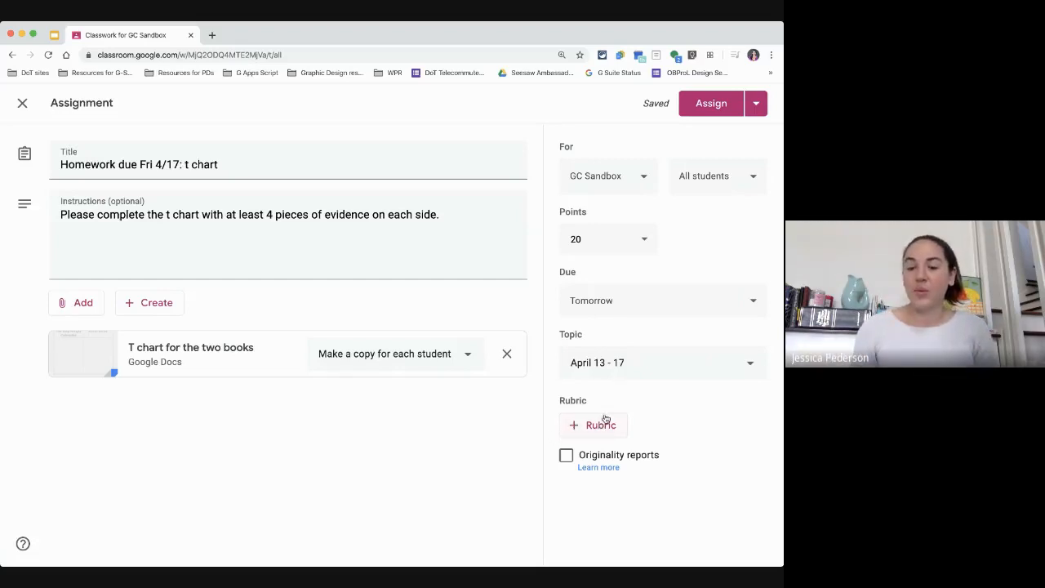
# Step: Preview the existing rubric "Homework due Wed 4/22" from the reusable rubrics, then close the preview
pyautogui.click(594, 429)
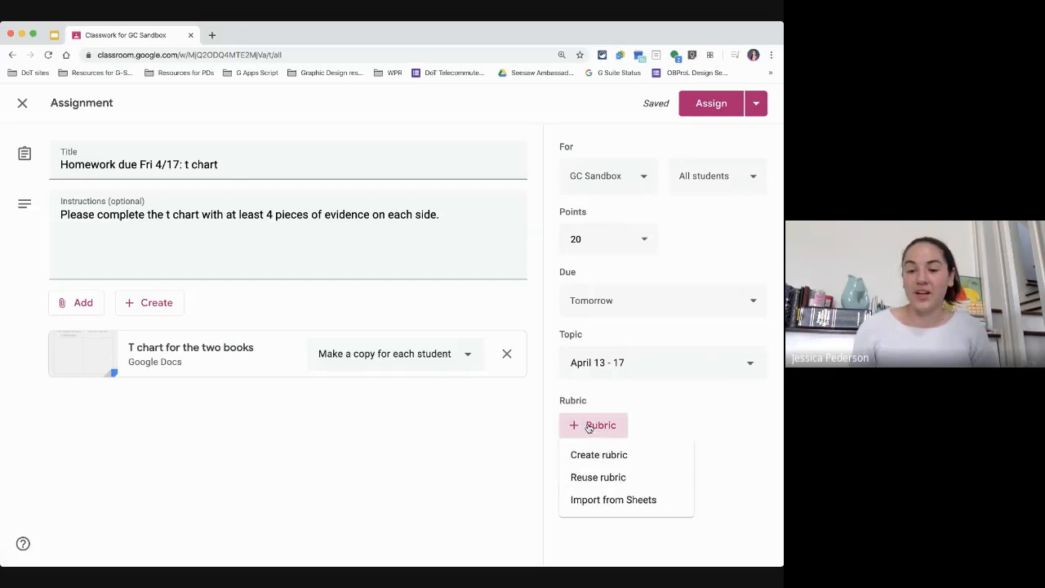
pyautogui.click(601, 480)
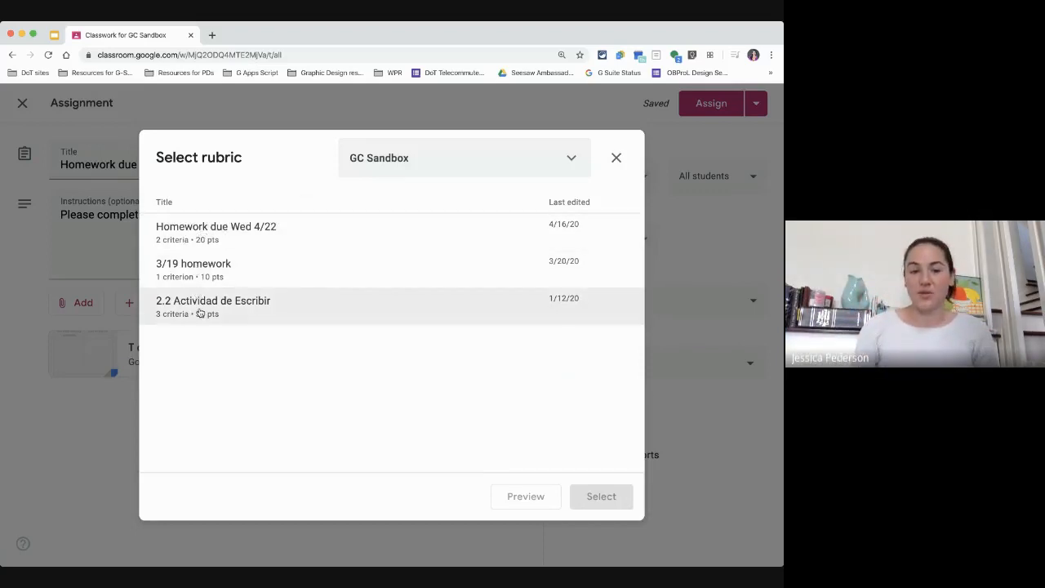
pyautogui.click(206, 229)
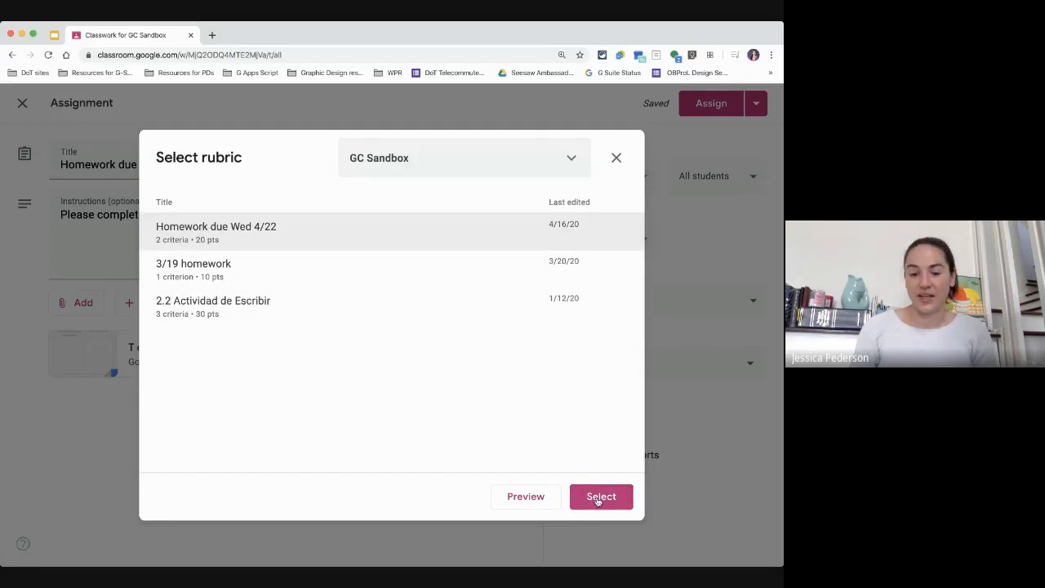
pyautogui.click(523, 497)
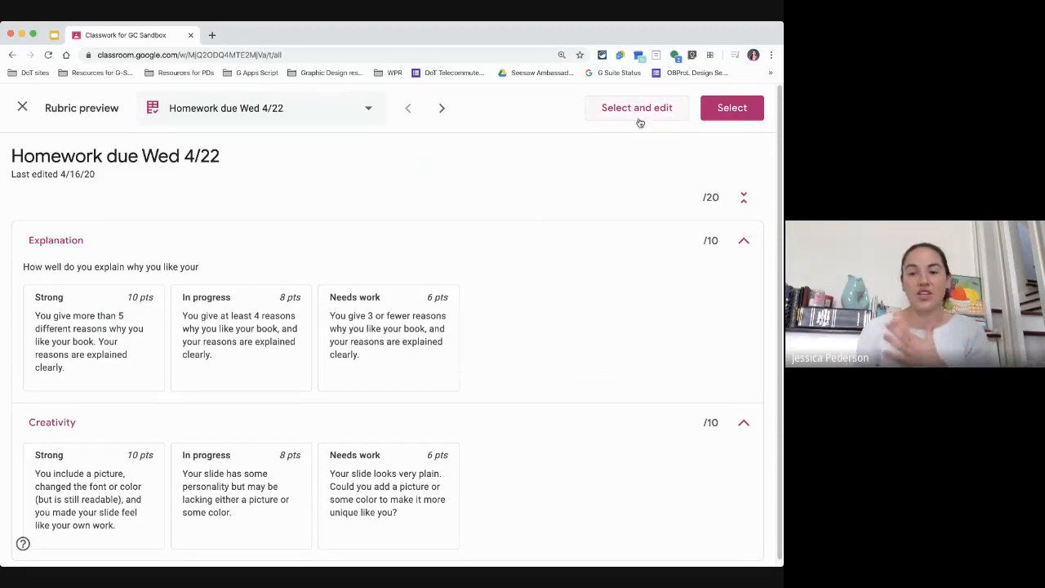
pyautogui.click(22, 108)
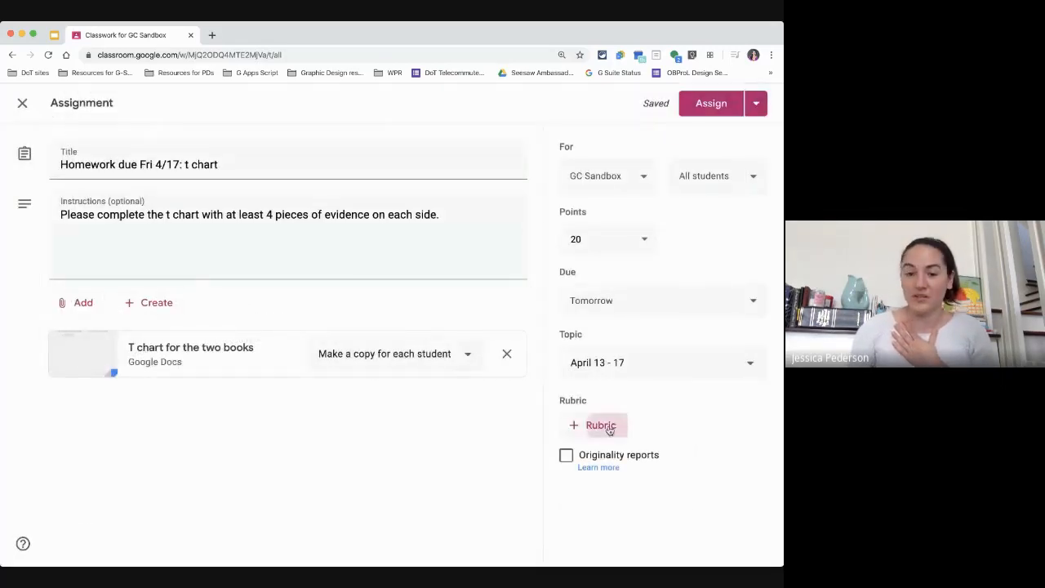
# Step: Create a new rubric and title its first criterion "Strength of Evidence"
pyautogui.click(606, 427)
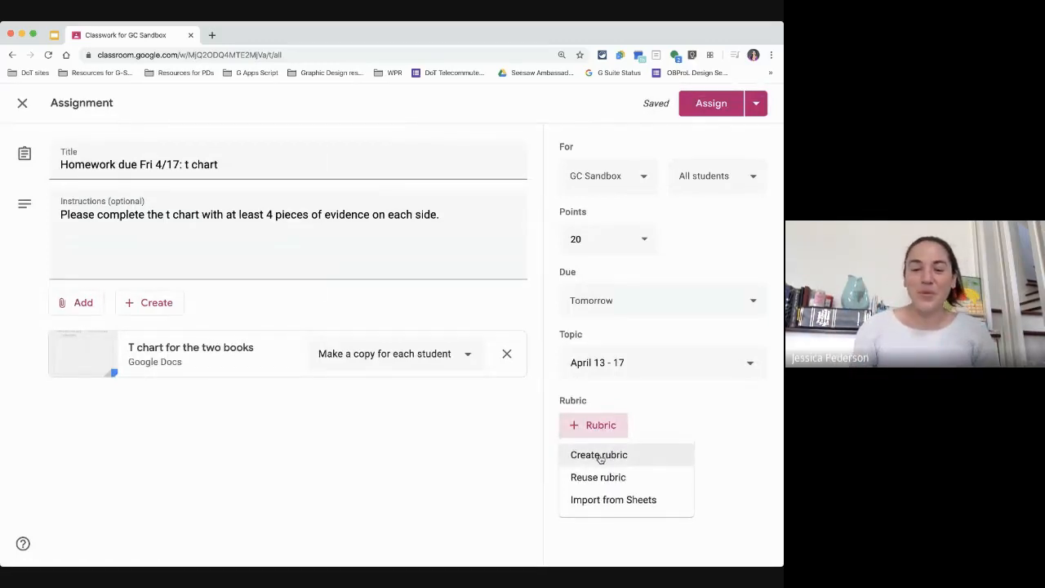
pyautogui.click(601, 456)
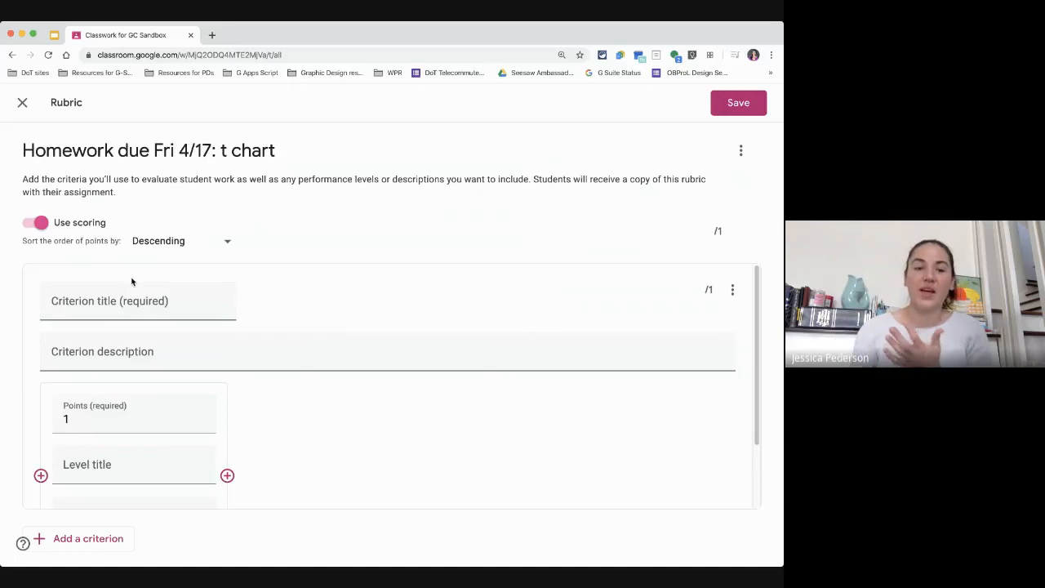
pyautogui.click(126, 304)
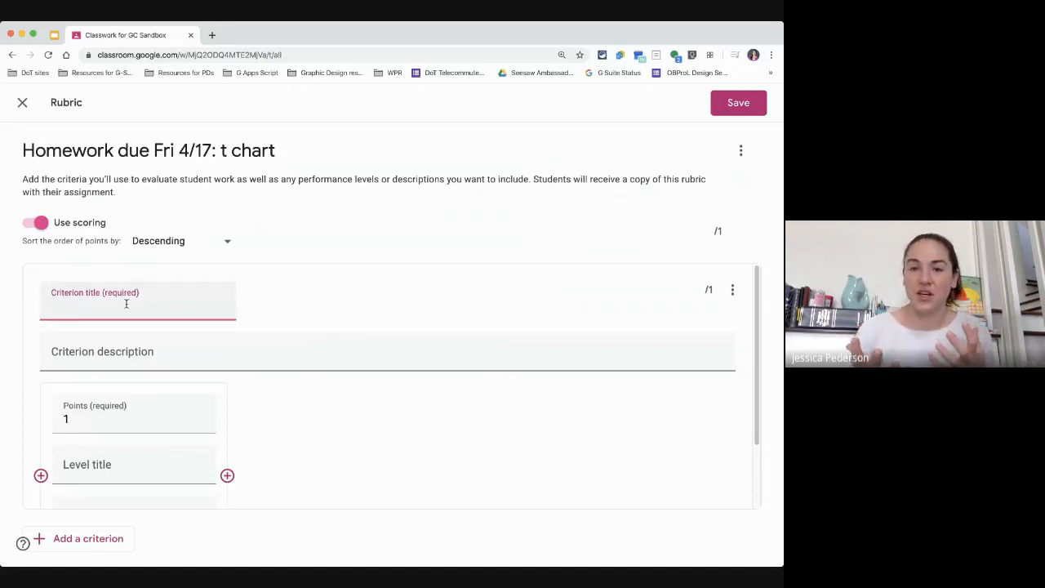
pyautogui.write('Steng')
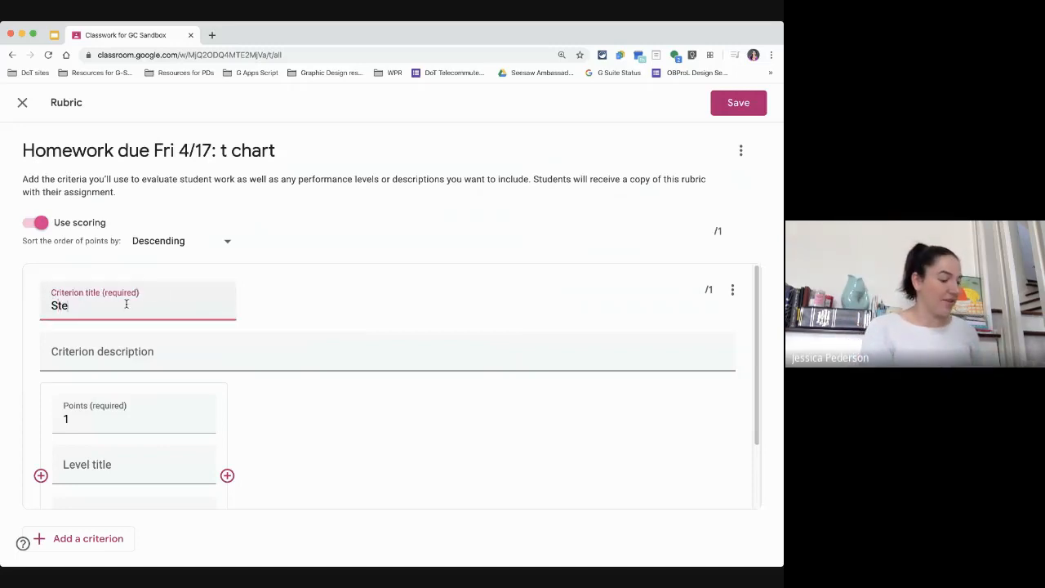
pyautogui.press('BackSpace')
pyautogui.press('BackSpace')
pyautogui.press('BackSpace')
pyautogui.write('rength')
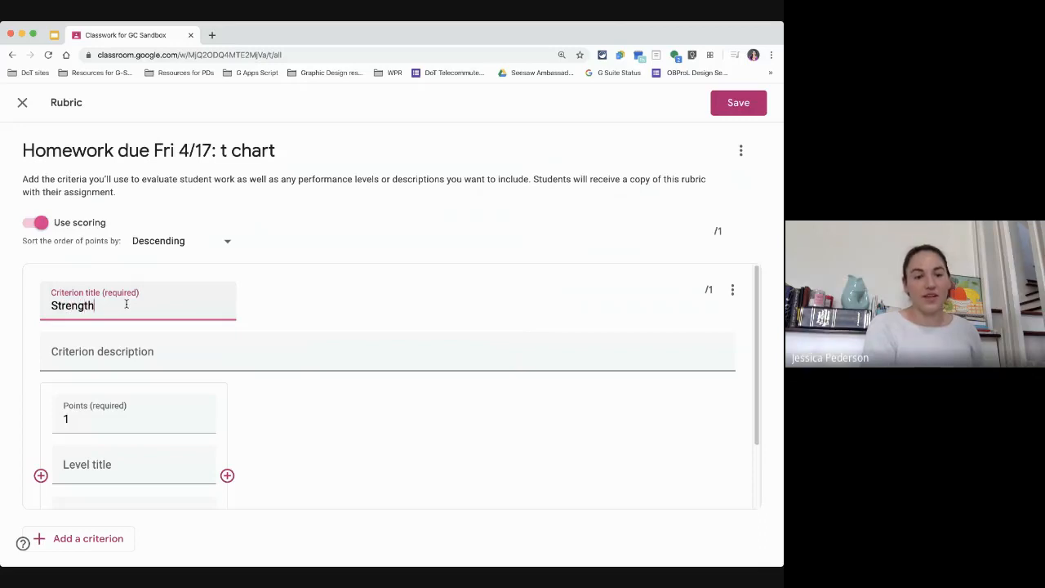
pyautogui.write(' of Evi')
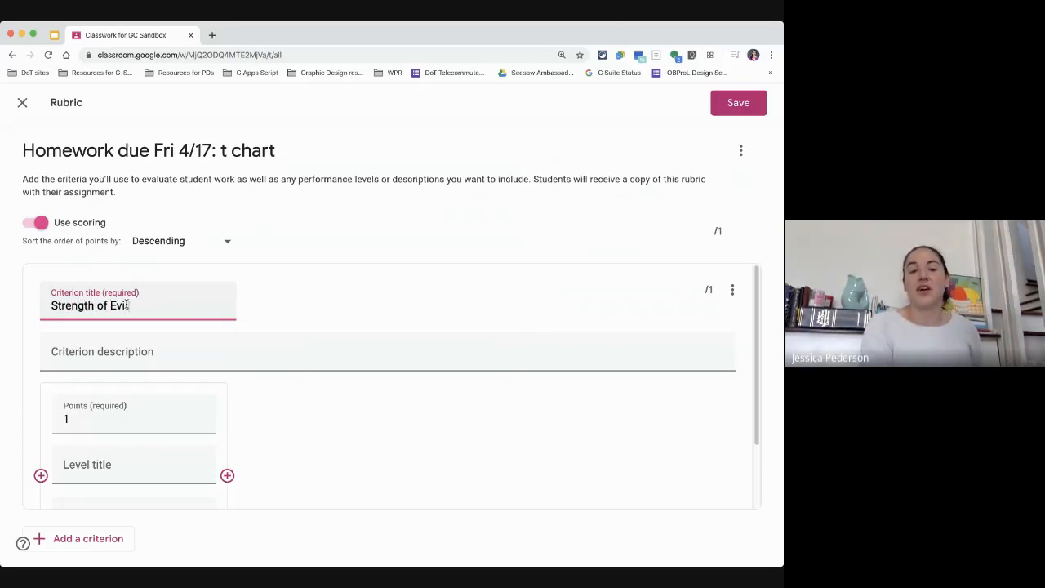
pyautogui.write('dence')
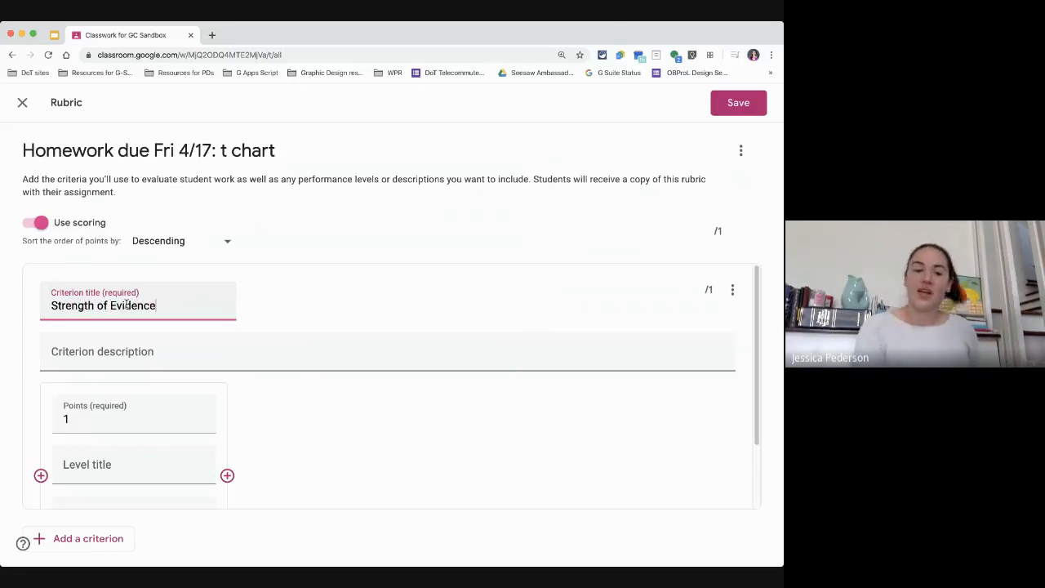
# Step: Enter the criterion description "How strong your evidence is"
pyautogui.click(120, 356)
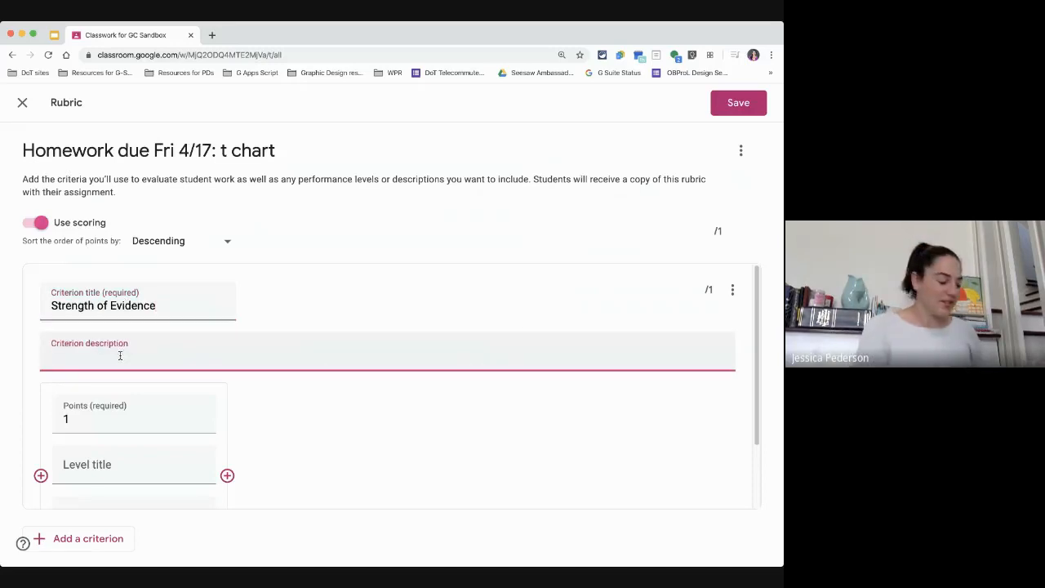
pyautogui.write('How strong your')
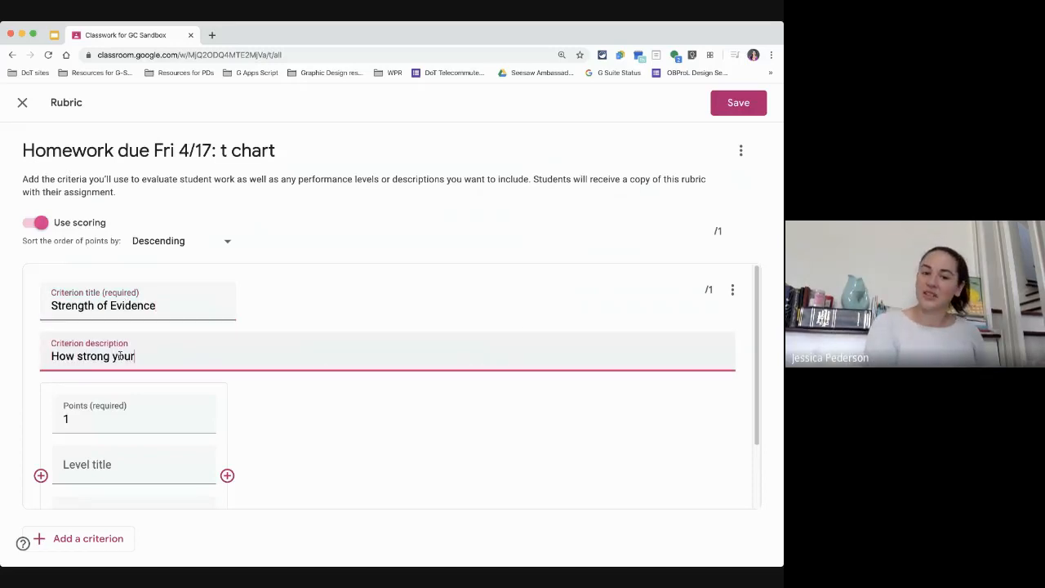
pyautogui.write(' evidence it')
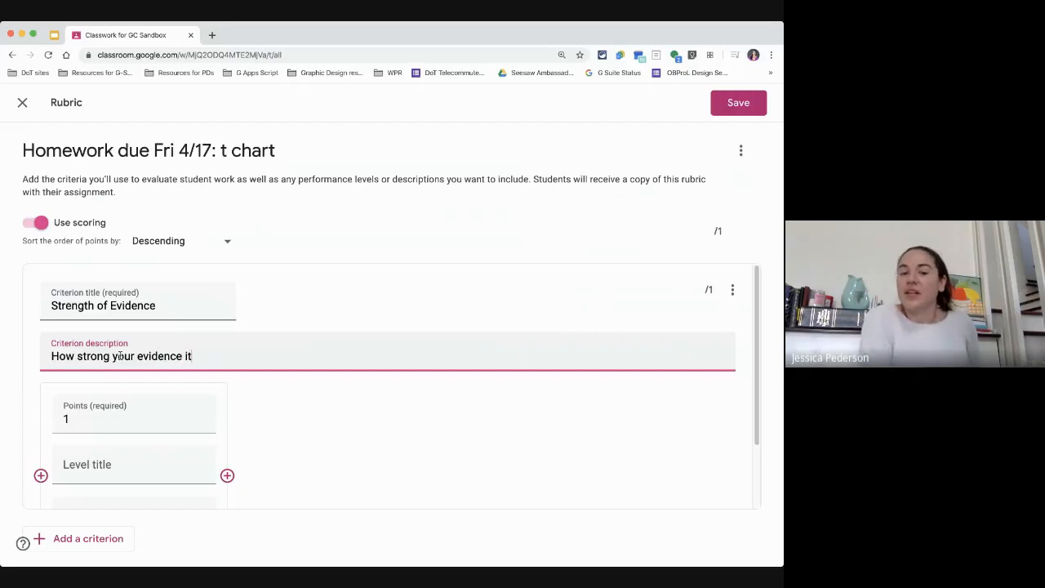
pyautogui.press('BackSpace')
pyautogui.write('s')
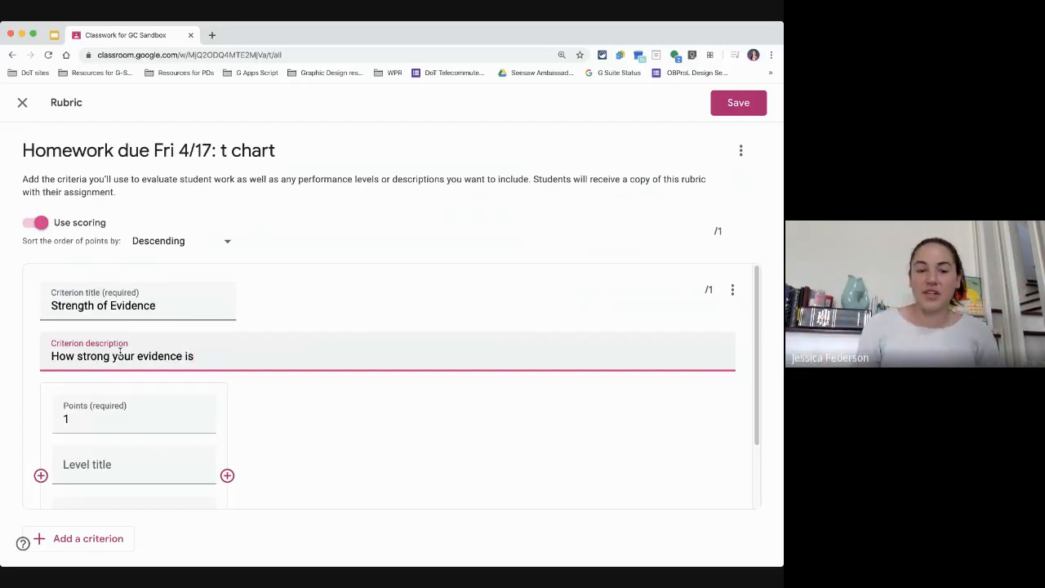
# Step: Set the first performance level's points to 10 and its level title to "Strong"
pyautogui.click(106, 422)
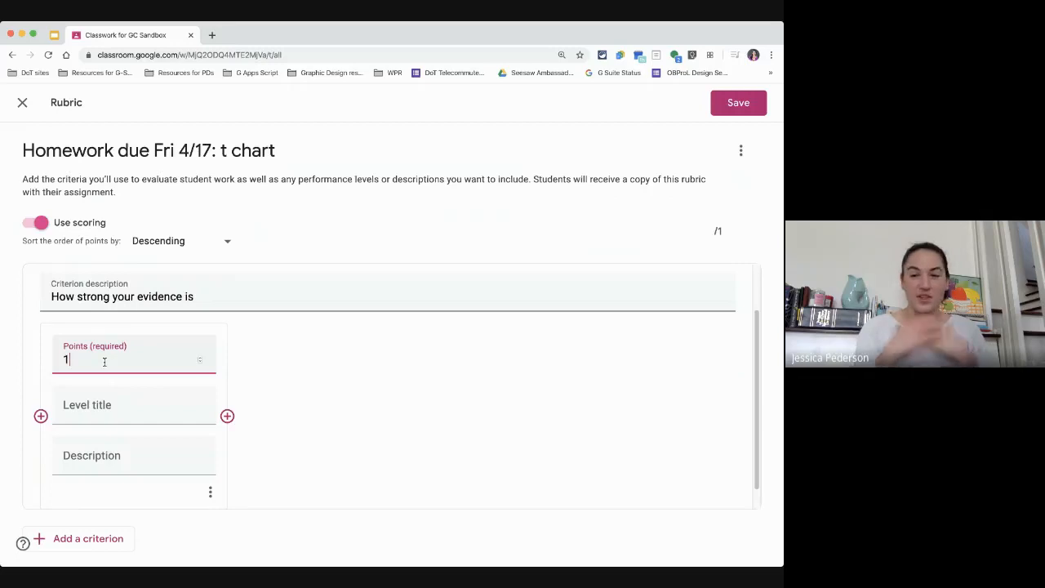
pyautogui.press('BackSpace')
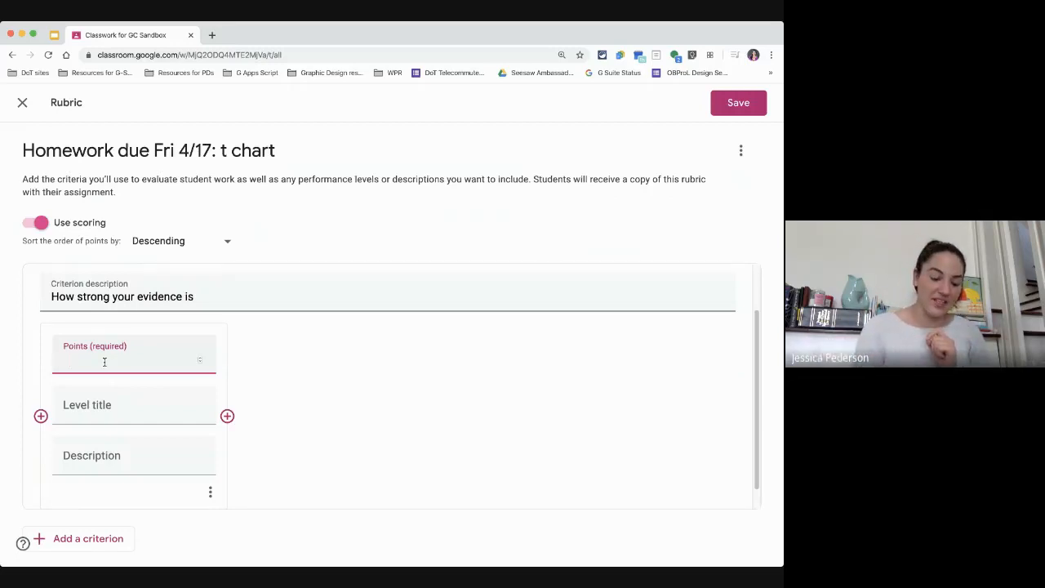
pyautogui.write('10')
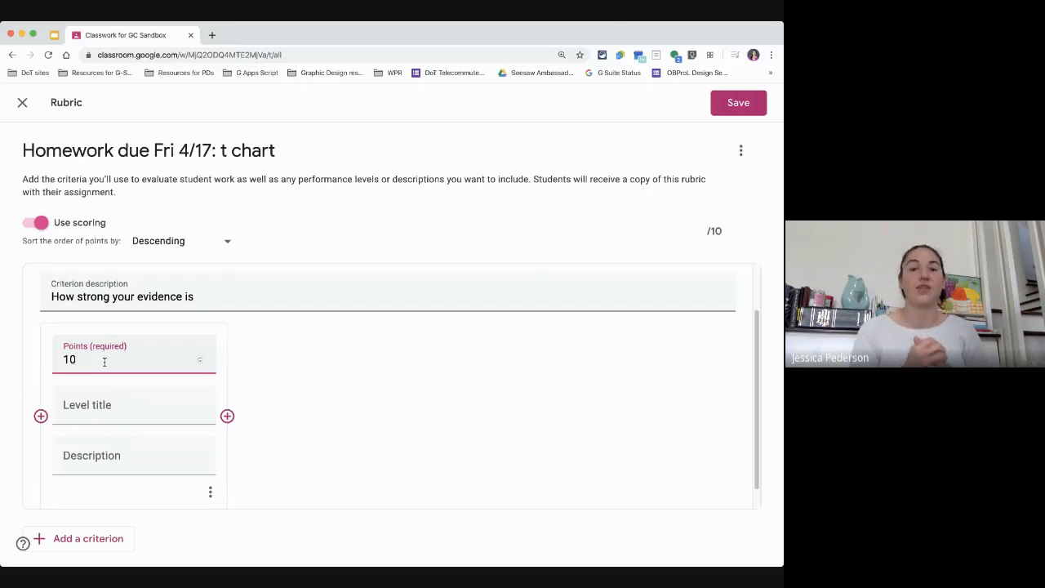
pyautogui.click(91, 410)
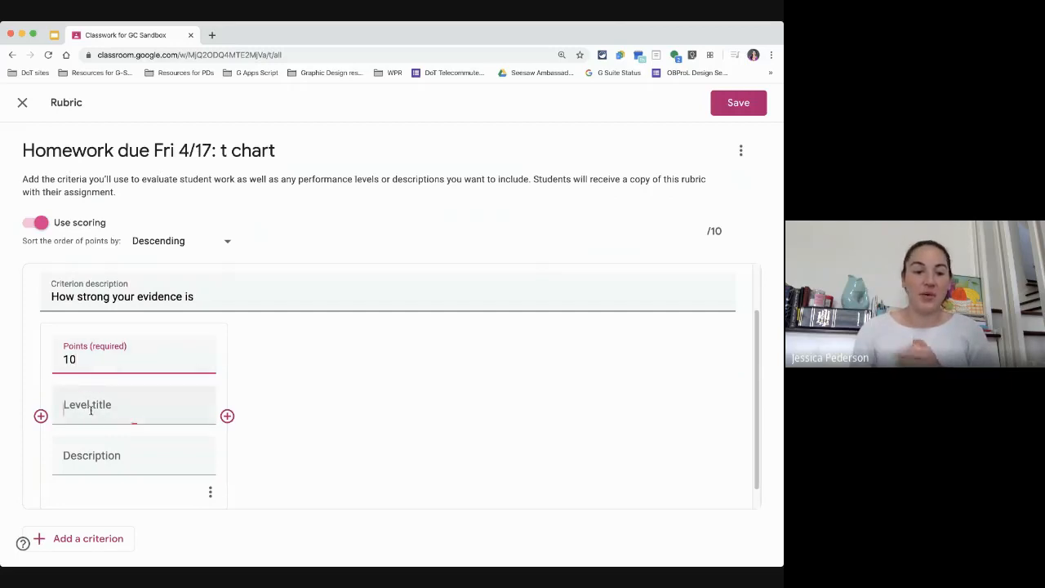
pyautogui.write('Strong')
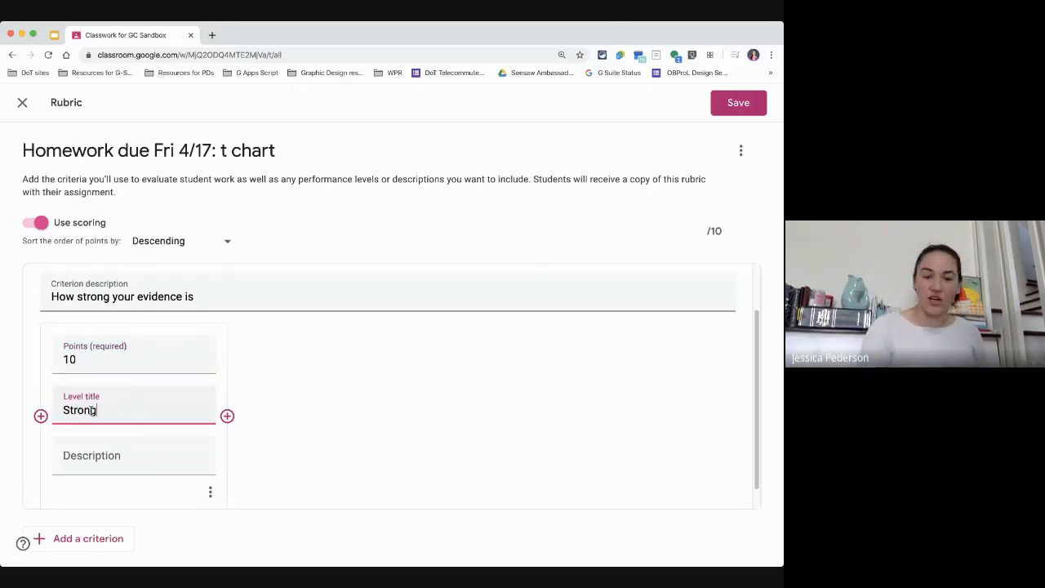
# Step: Enter the first level's description "You list at least 4 pieces of evidence on both sides, and you give concrete examples."
pyautogui.click(100, 455)
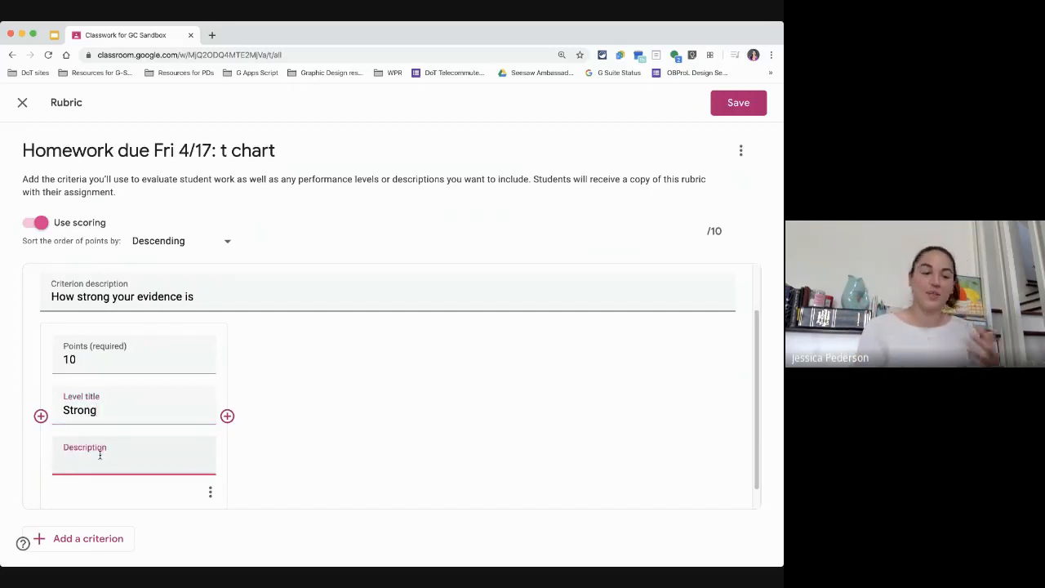
pyautogui.write('Y')
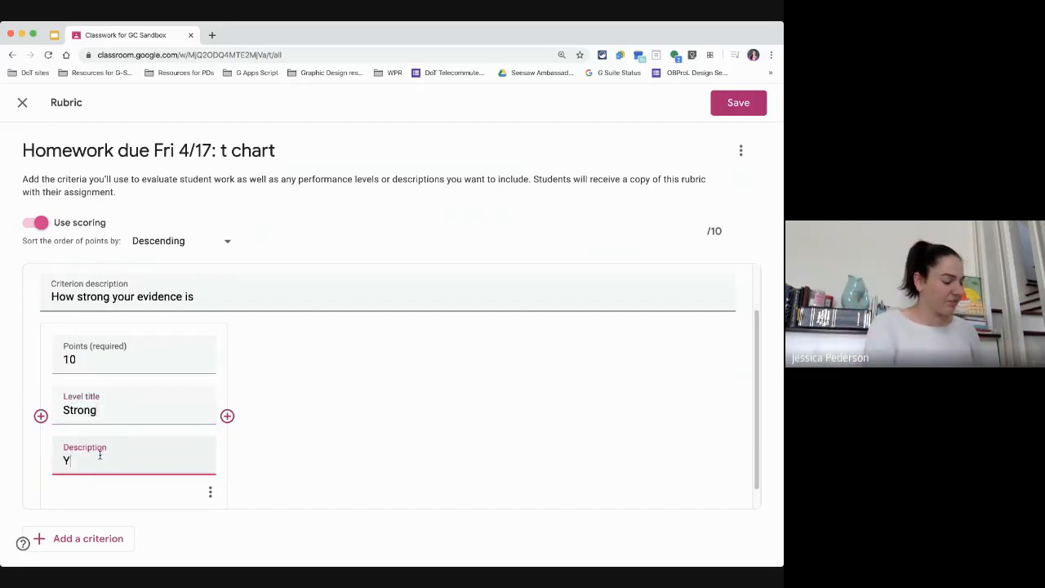
pyautogui.write('ou list at least ')
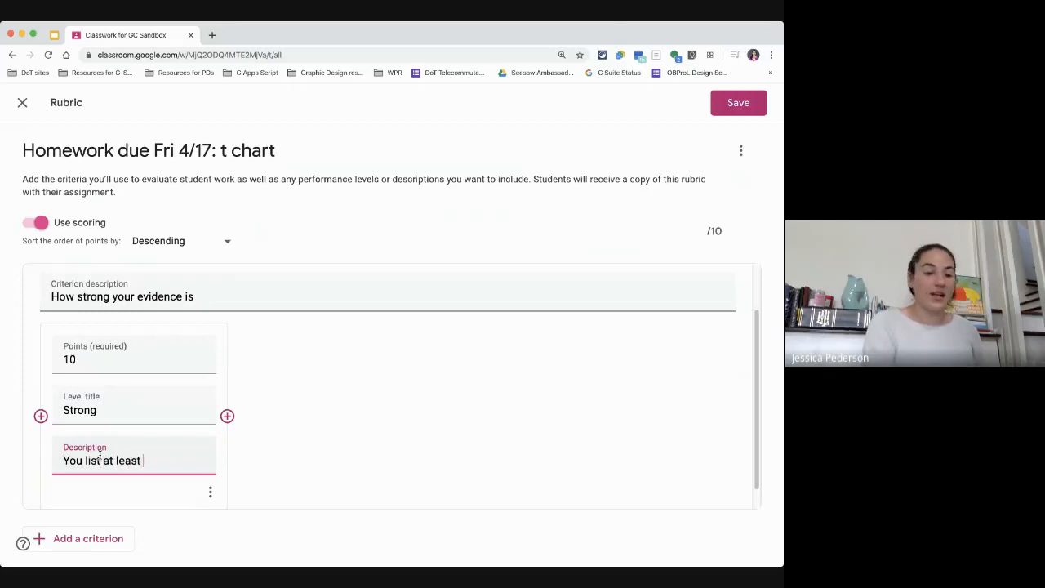
pyautogui.write('4 ')
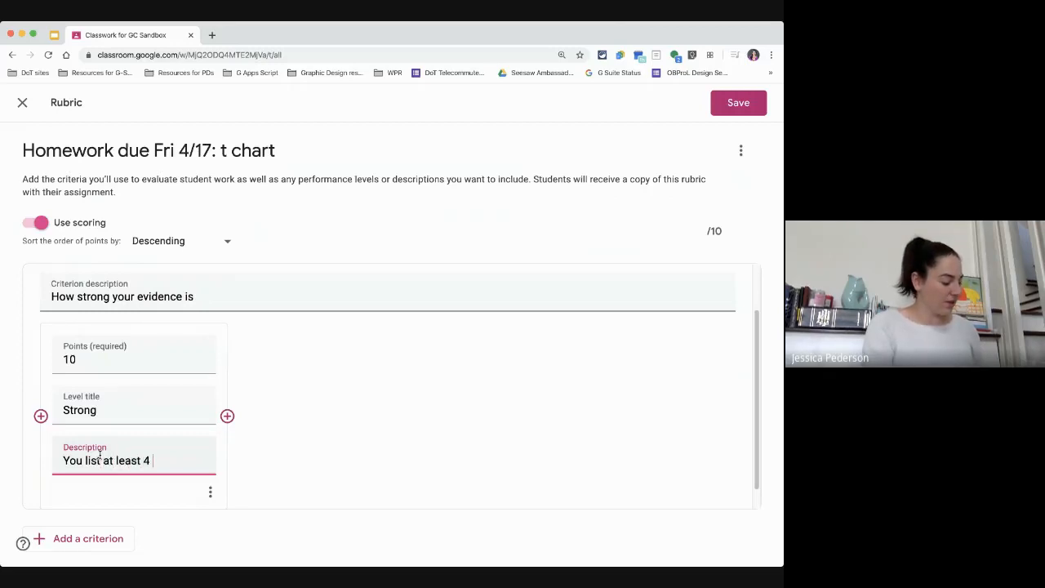
pyautogui.write('pieces of evid')
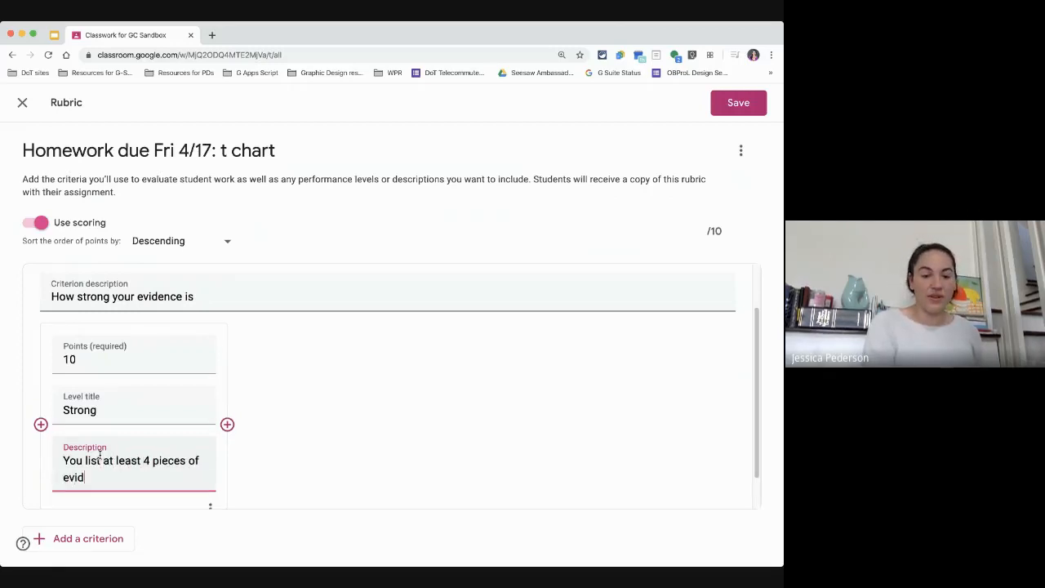
pyautogui.write('ence on both stide')
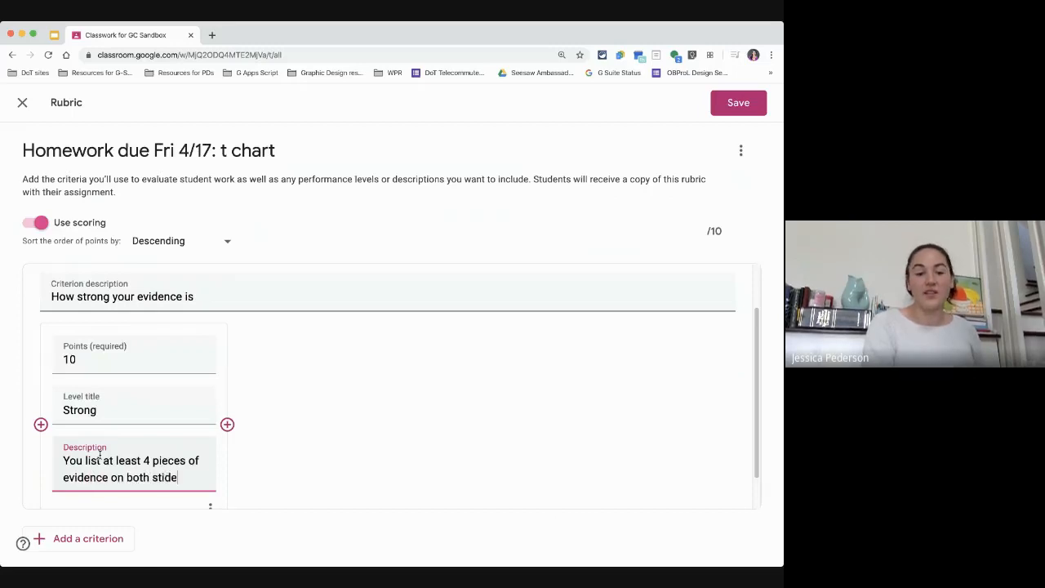
pyautogui.press('BackSpace')
pyautogui.press('BackSpace')
pyautogui.press('BackSpace')
pyautogui.press('BackSpace')
pyautogui.write('ides')
pyautogui.press('BackSpace')
pyautogui.press('BackSpace')
pyautogui.press('BackSpace')
pyautogui.press('BackSpace')
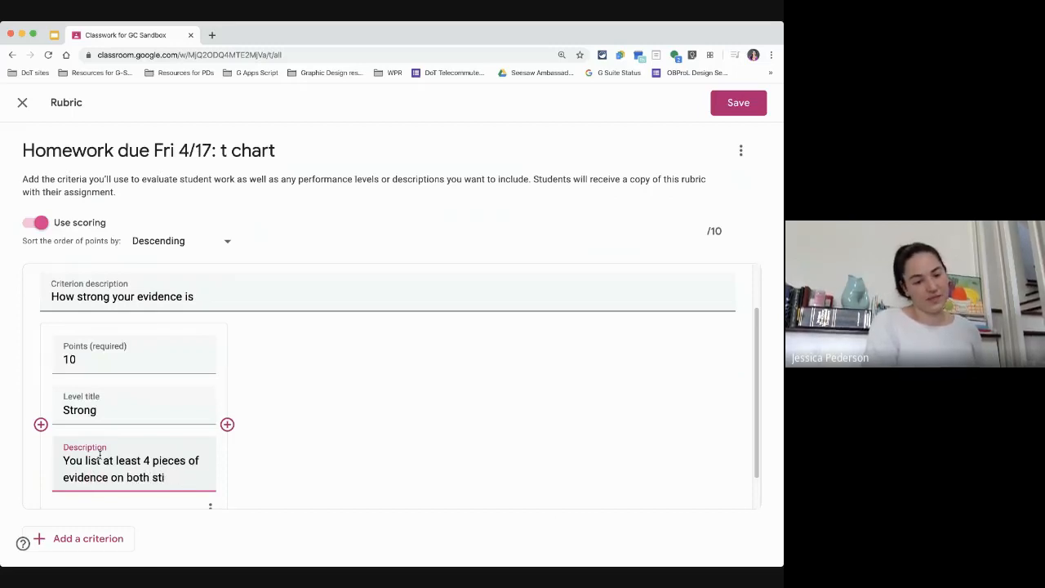
pyautogui.write('ides')
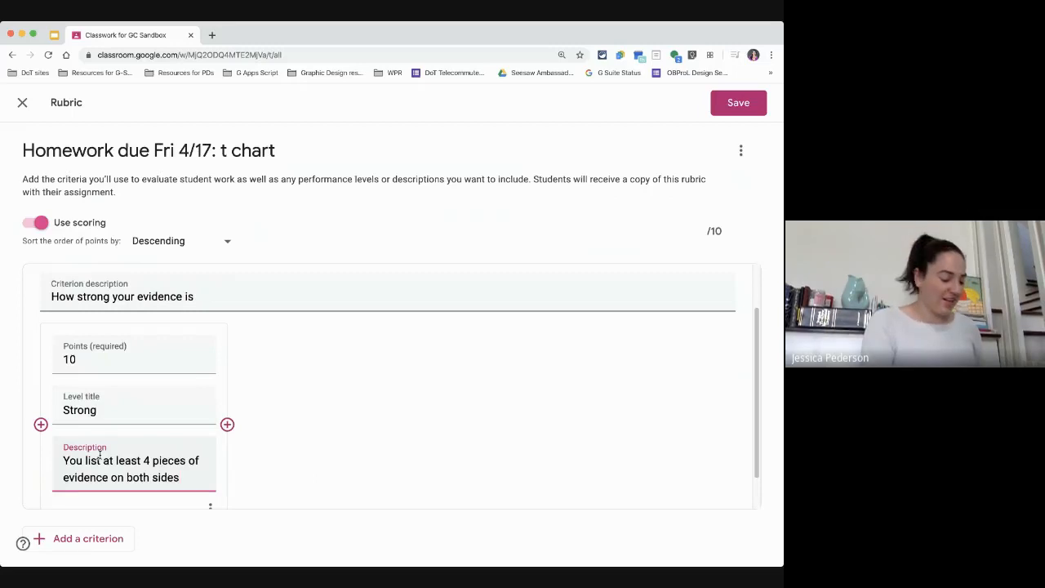
pyautogui.write(', and')
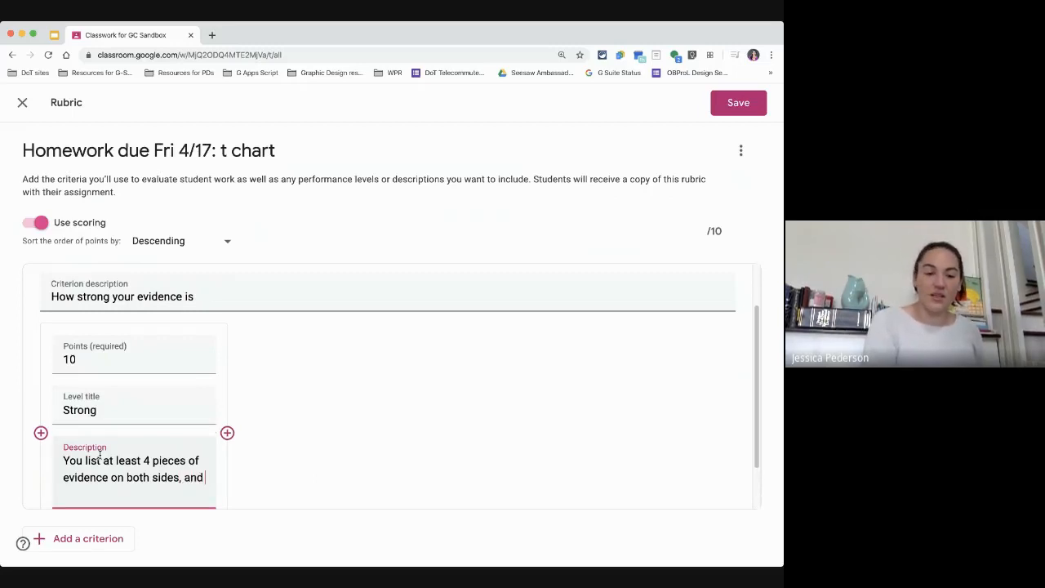
pyautogui.write(' you give cont')
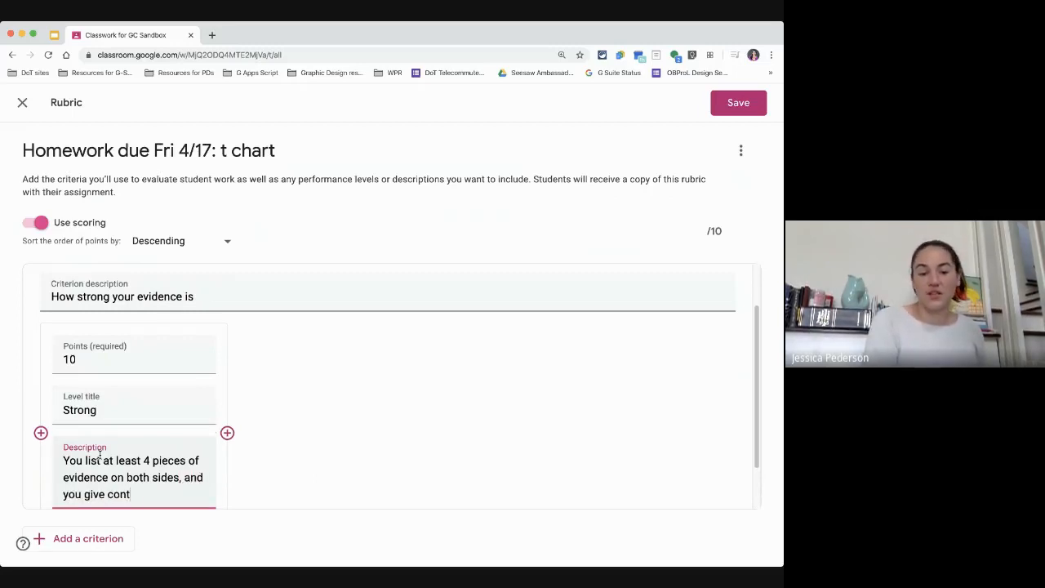
pyautogui.press('BackSpace')
pyautogui.write('crete')
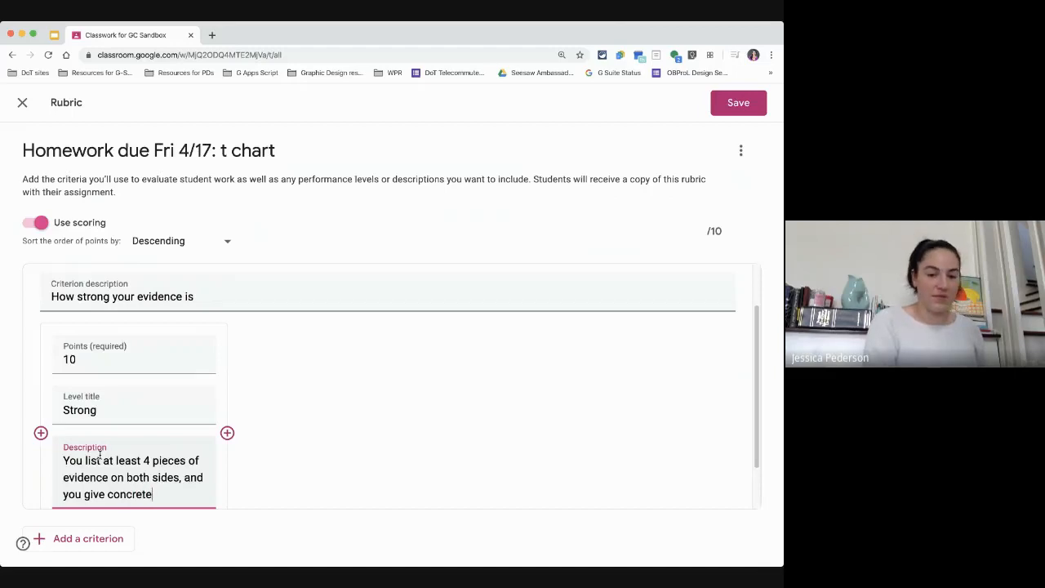
pyautogui.write(' examples.')
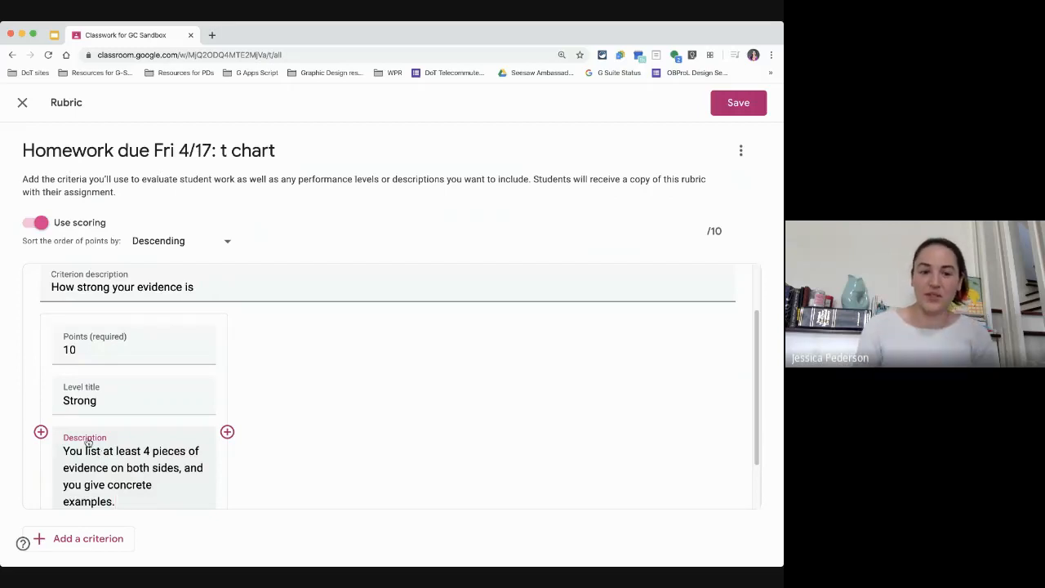
# Step: Add a second performance level worth 8 points titled "Getting there"
pyautogui.click(227, 433)
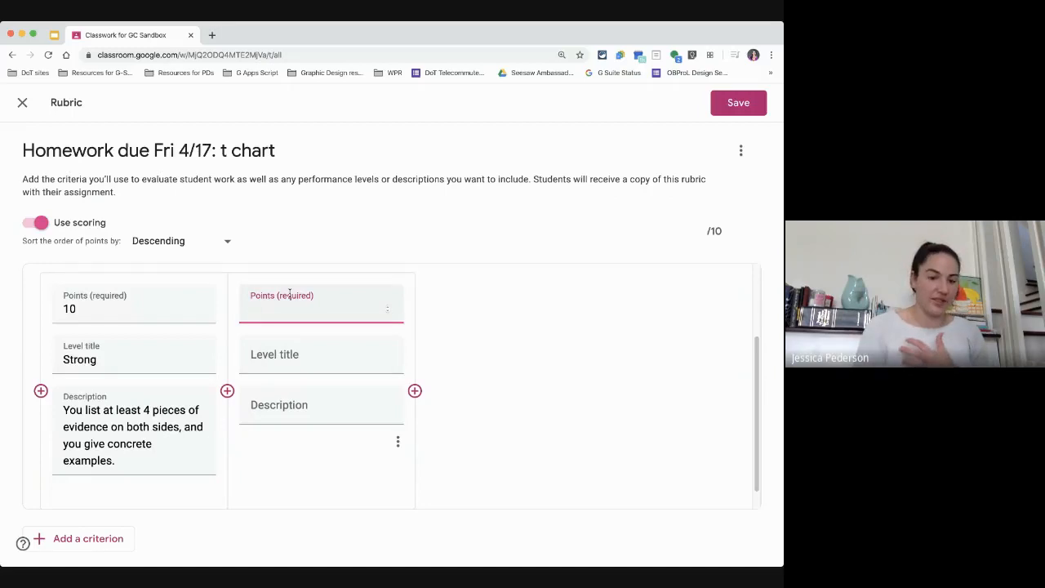
pyautogui.write('8')
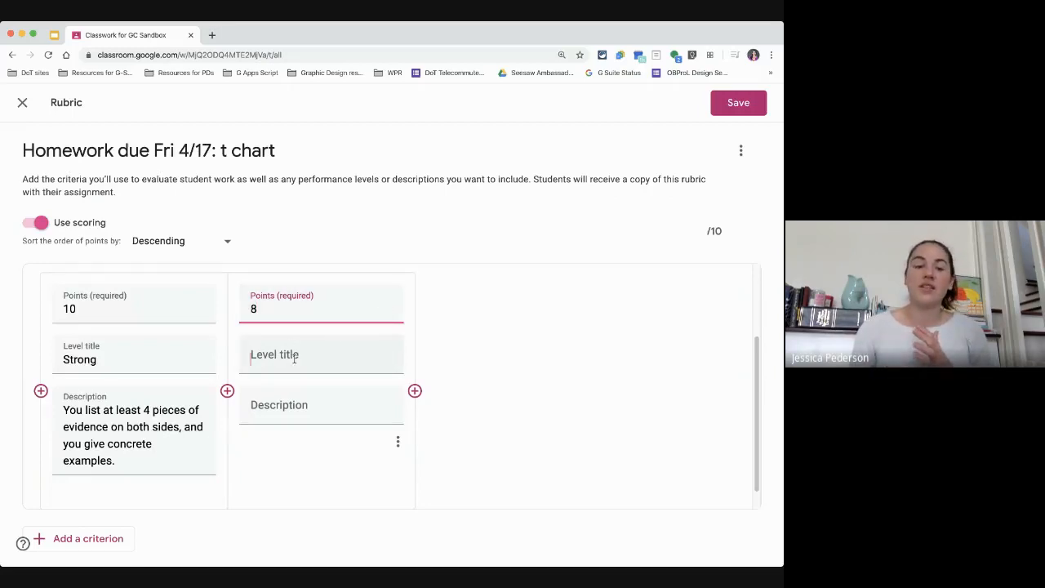
pyautogui.click(293, 359)
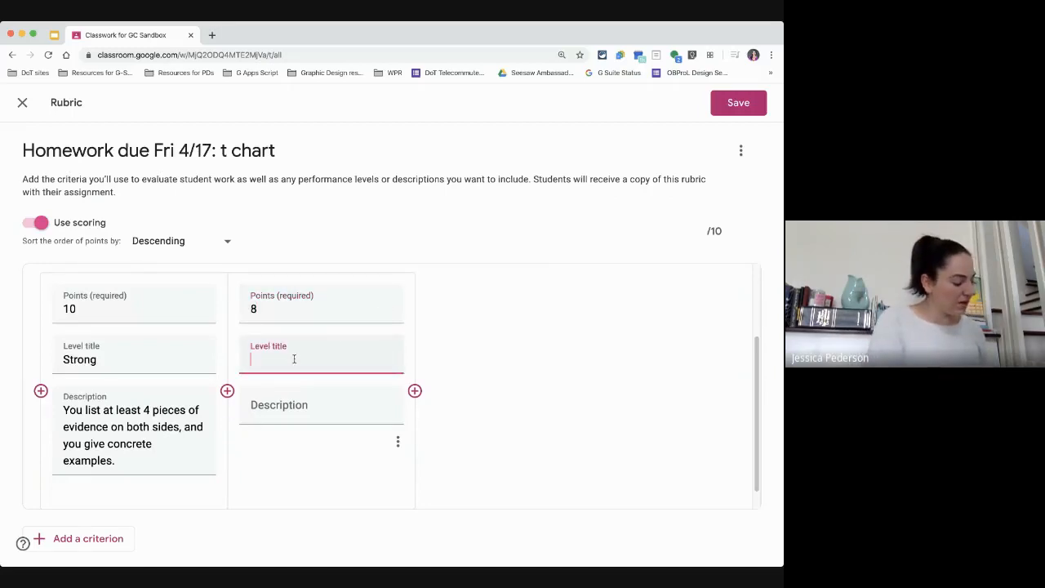
pyautogui.write('Gettting h')
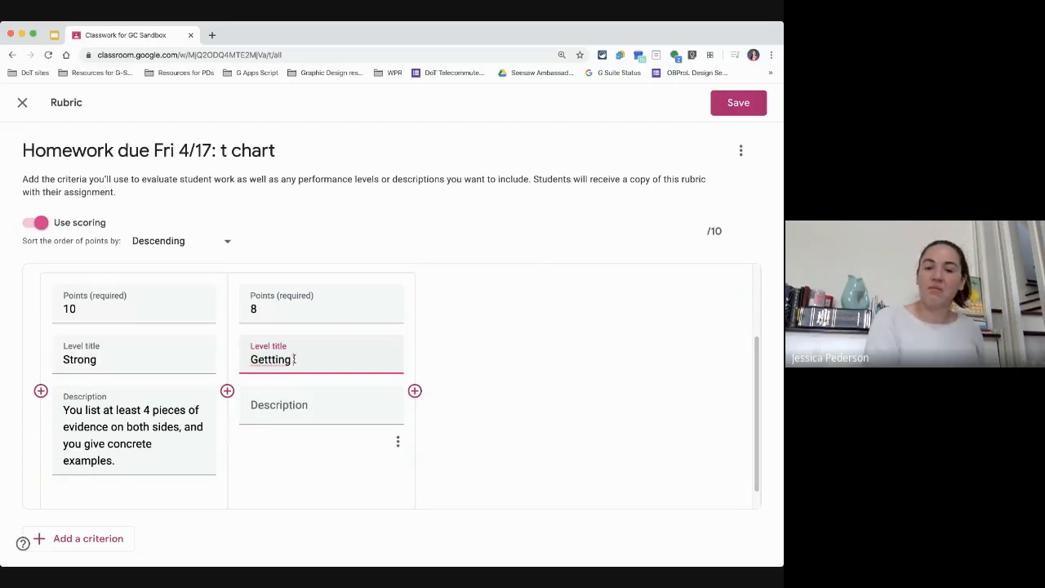
pyautogui.press('BackSpace')
pyautogui.press('BackSpace')
pyautogui.press('BackSpace')
pyautogui.press('BackSpace')
pyautogui.press('BackSpace')
pyautogui.press('BackSpace')
pyautogui.write('in')
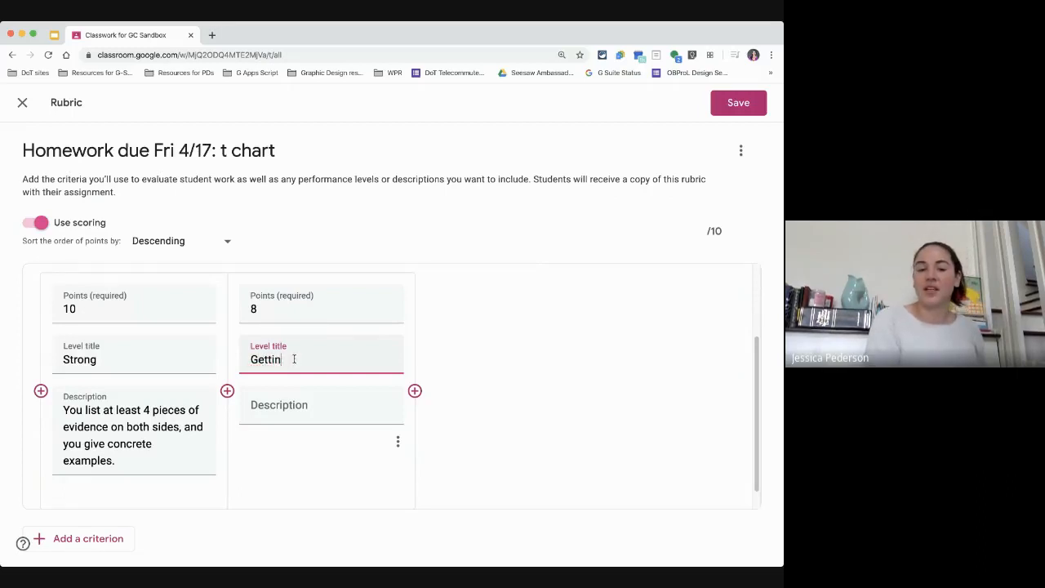
pyautogui.write('g there')
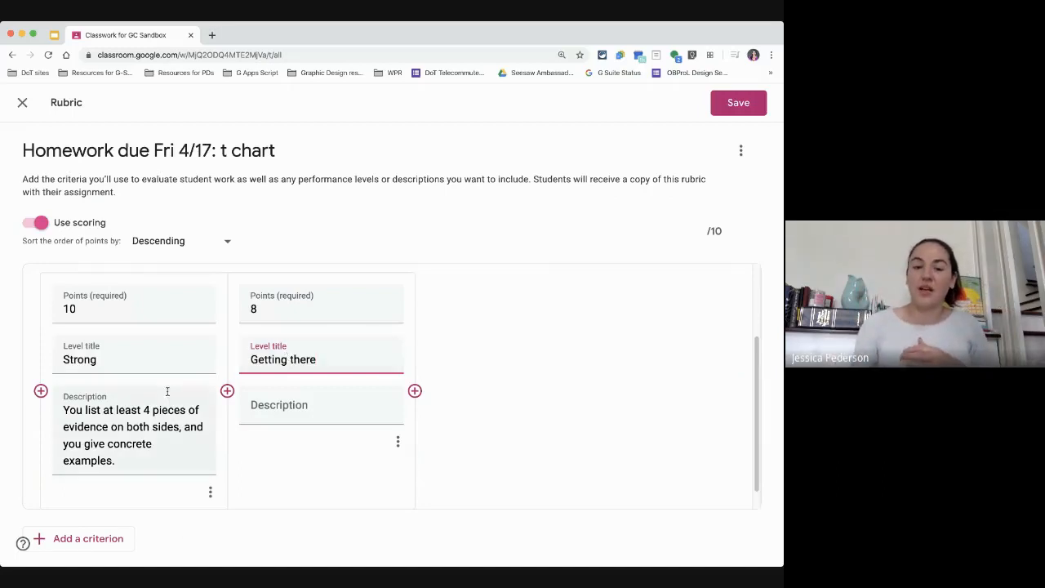
# Step: Enter the second level's description "You list at least 3 pieces of evidence on each side, but some examples are confusing or fuzzy."
pyautogui.click(297, 408)
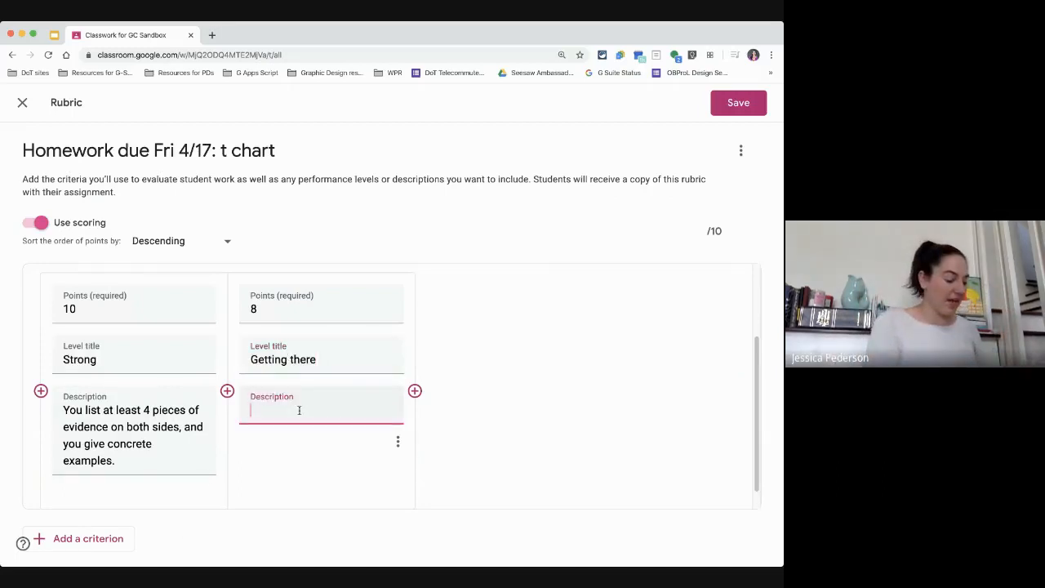
pyautogui.write('You ')
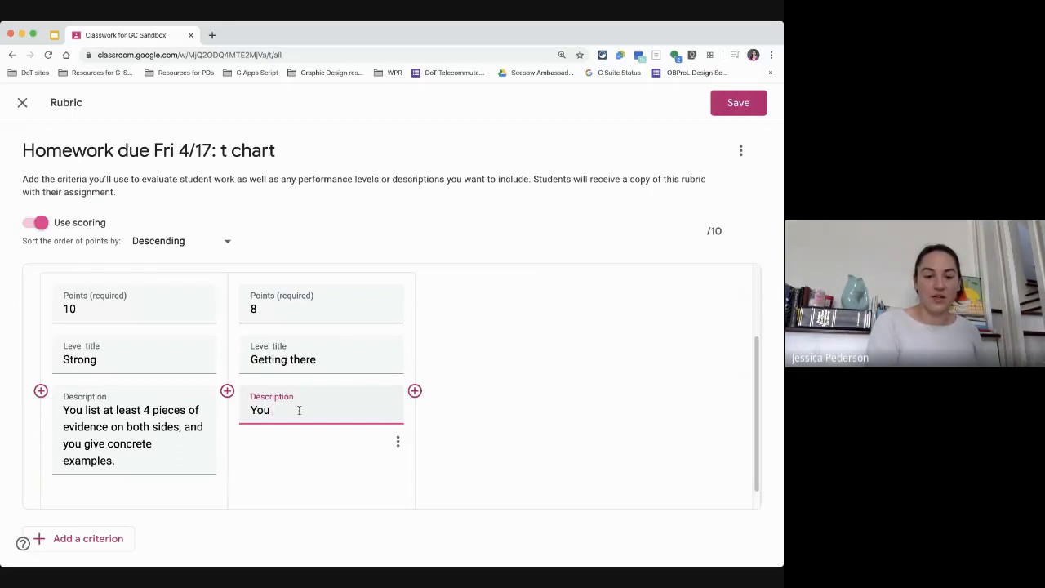
pyautogui.write('list at least ')
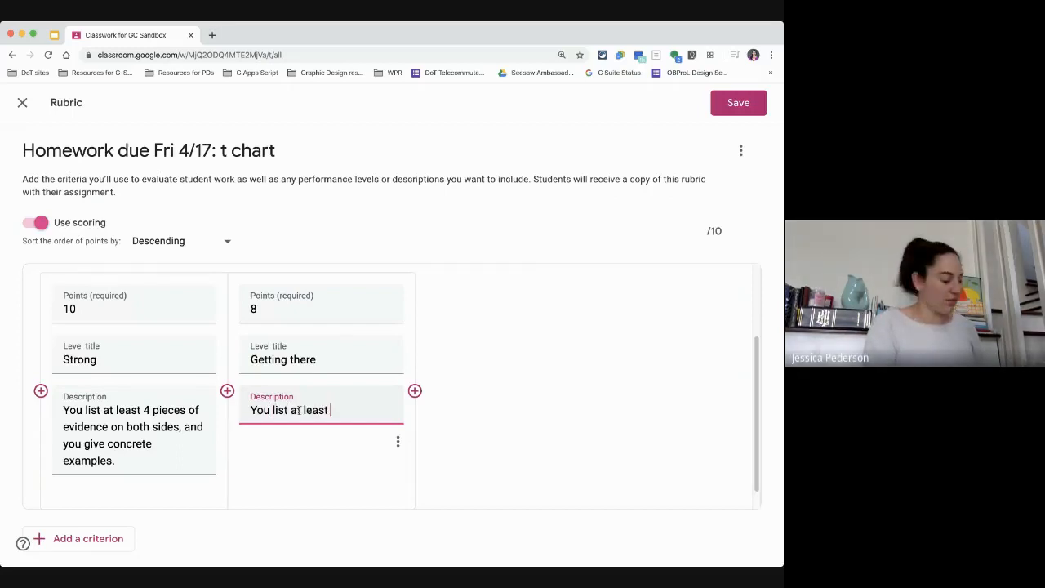
pyautogui.write('3 pieces o')
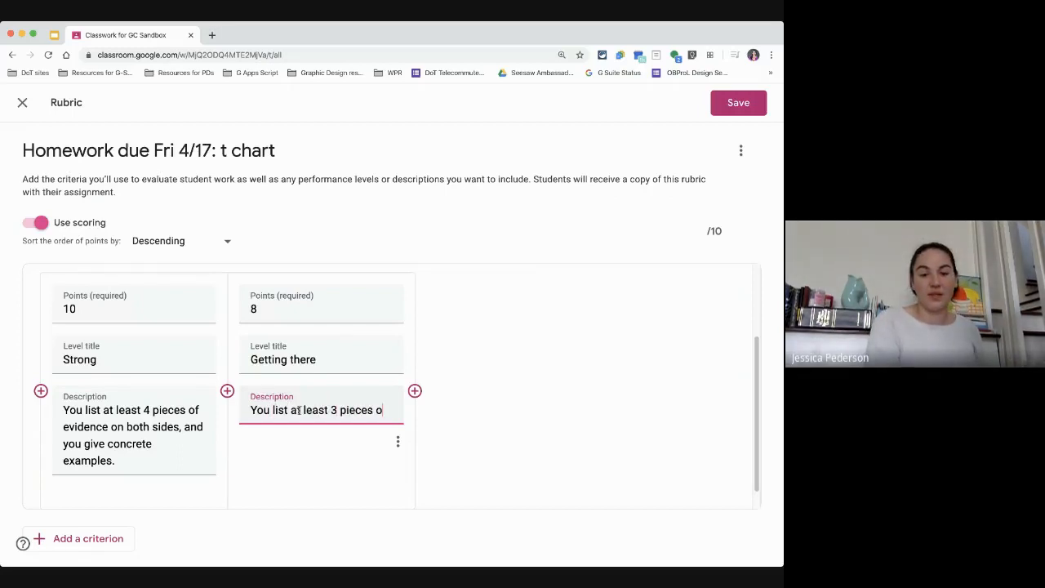
pyautogui.write('f evidence on ea')
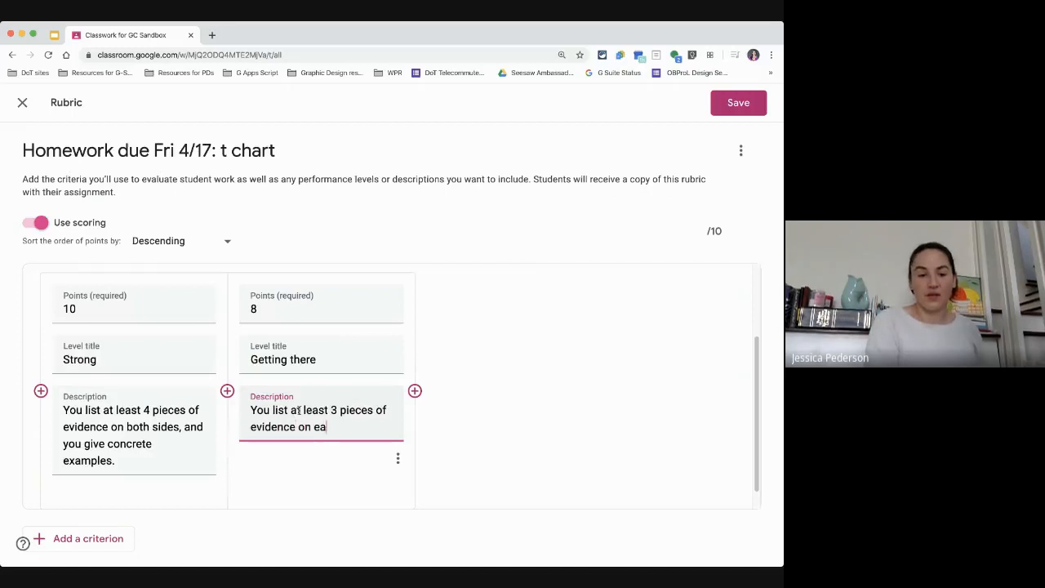
pyautogui.press('BackSpace')
pyautogui.write('ach si')
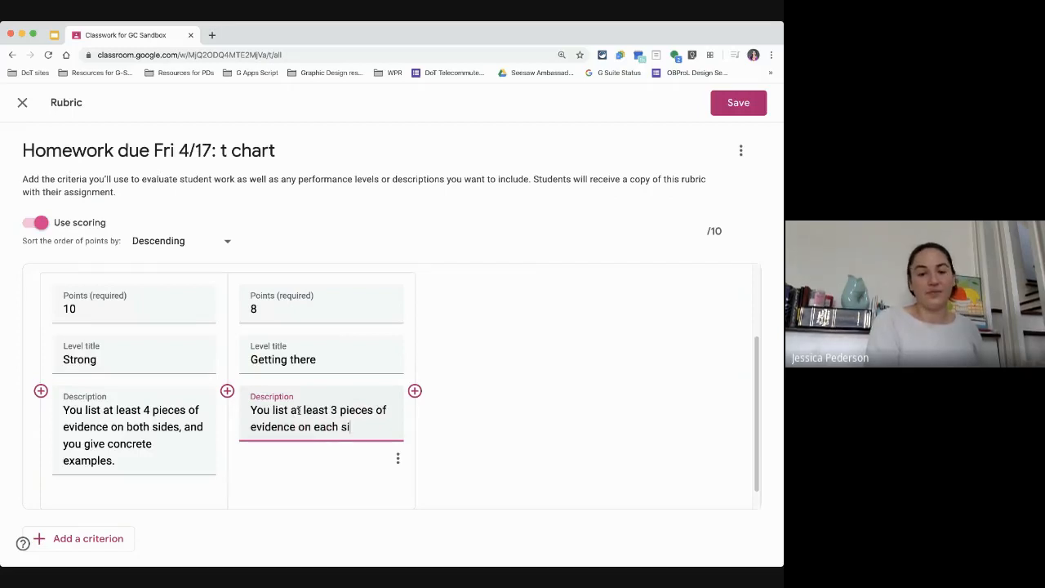
pyautogui.write('de, b')
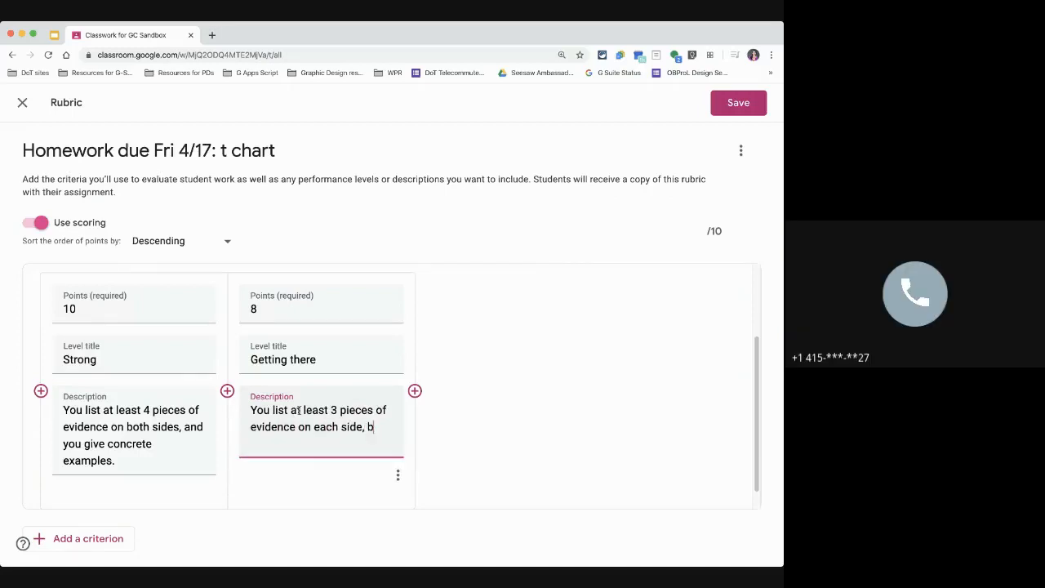
pyautogui.write('ut some examples are')
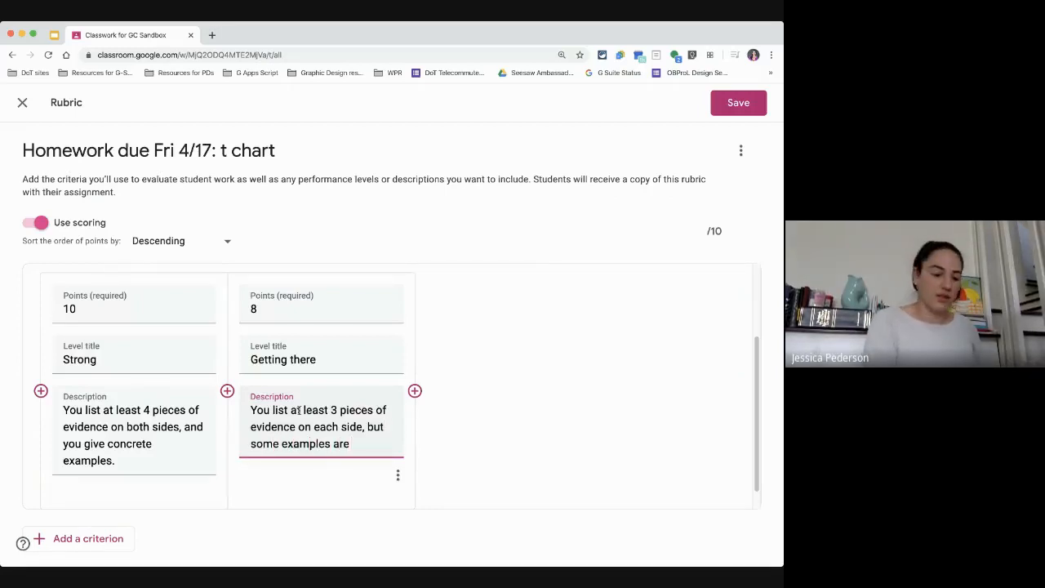
pyautogui.write(' confusing or')
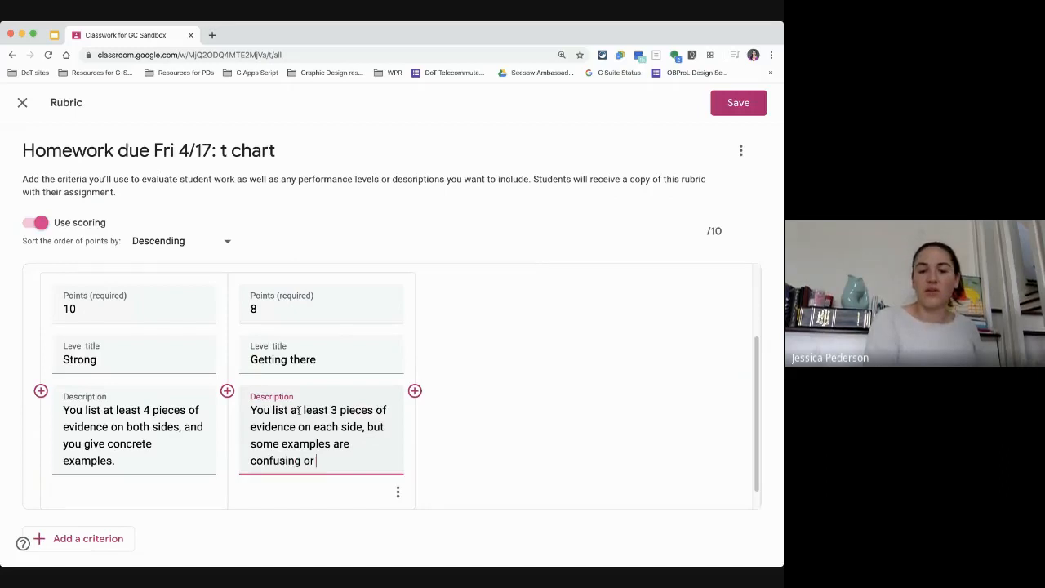
pyautogui.write(' fuzzy.')
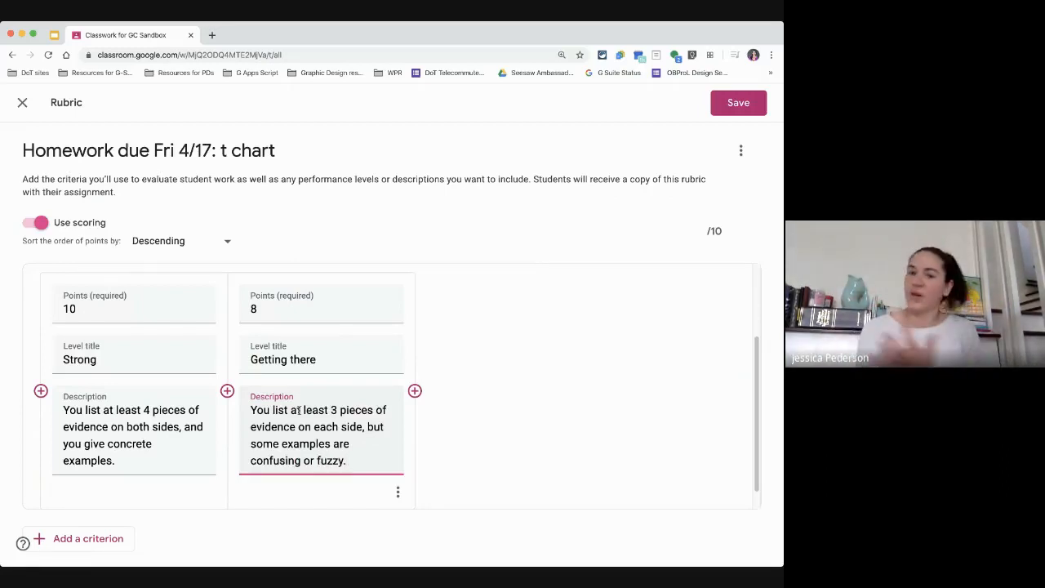
# Step: Add a third performance level worth 6 points titled "Needs revision"
pyautogui.click(414, 390)
pyautogui.write('6')
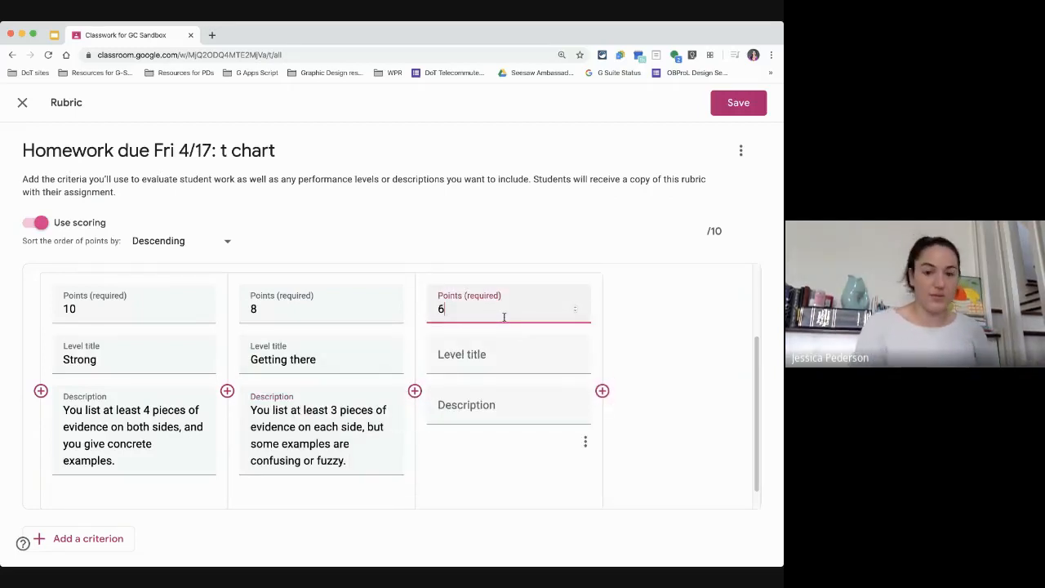
pyautogui.click(490, 360)
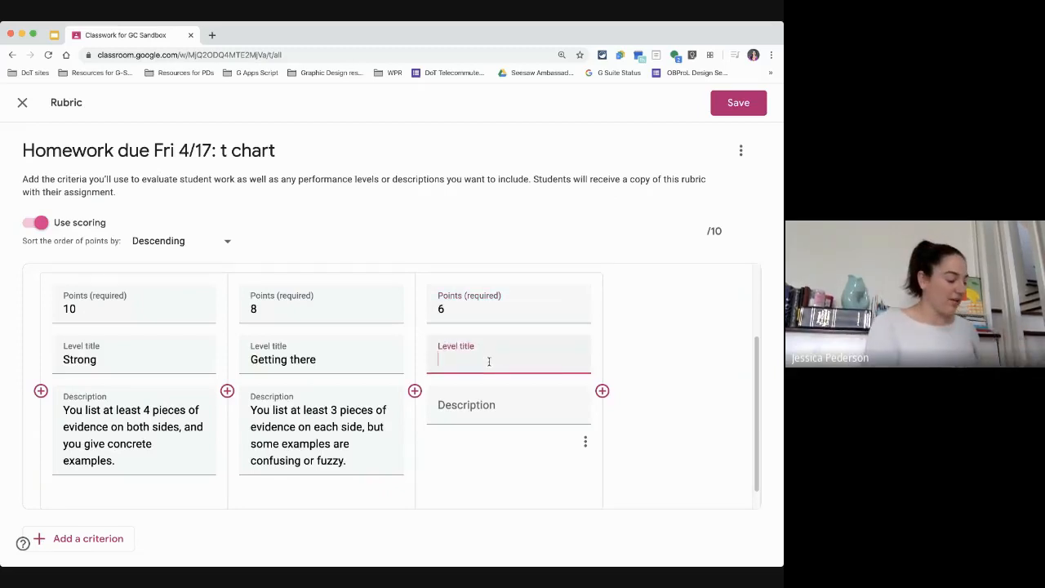
pyautogui.write('Needs rec')
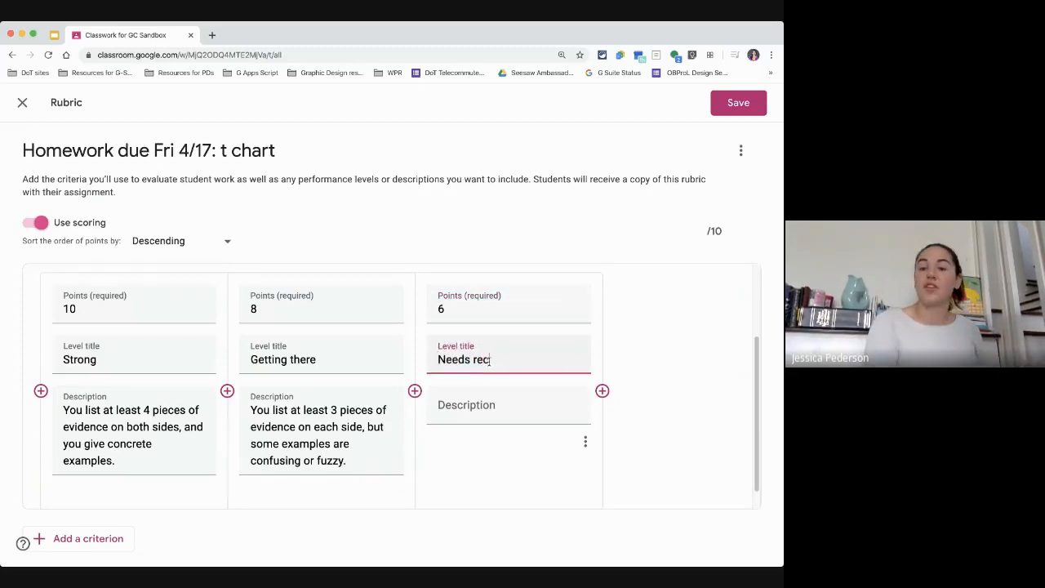
pyautogui.press('BackSpace')
pyautogui.write('vis')
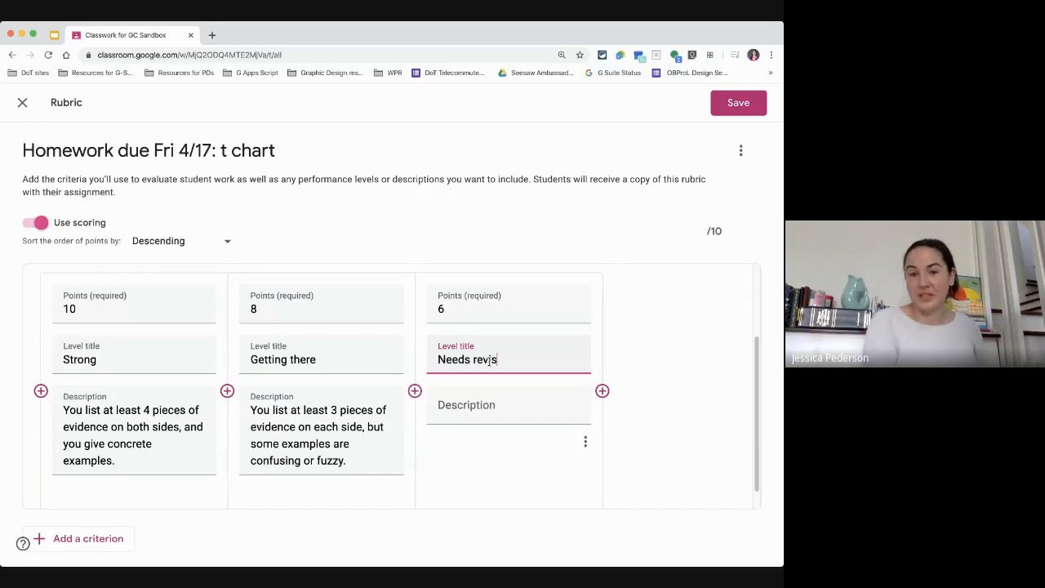
pyautogui.write('ion')
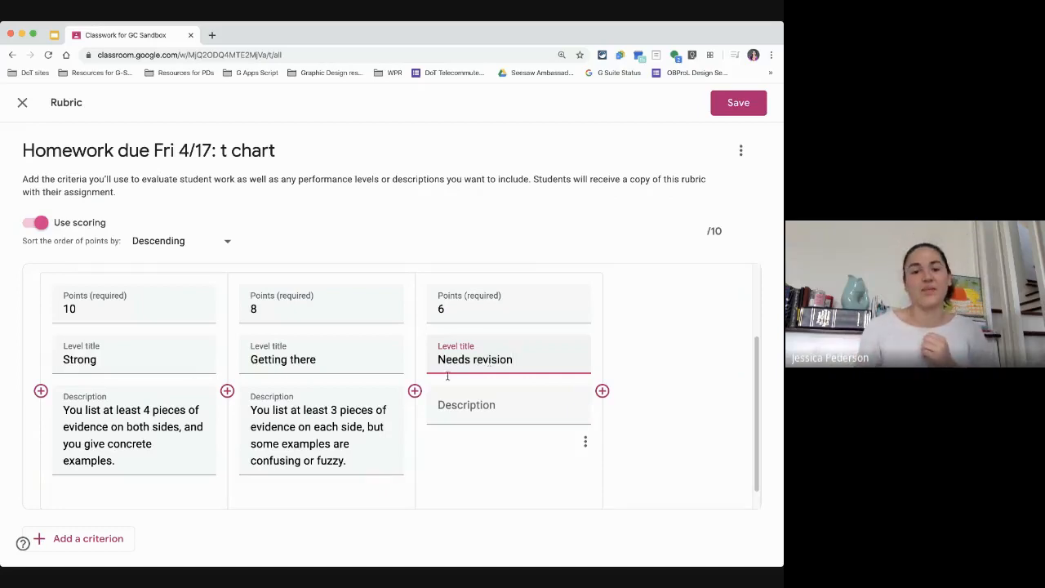
# Step: Enter the third level's description "2 pieces"
pyautogui.click(472, 408)
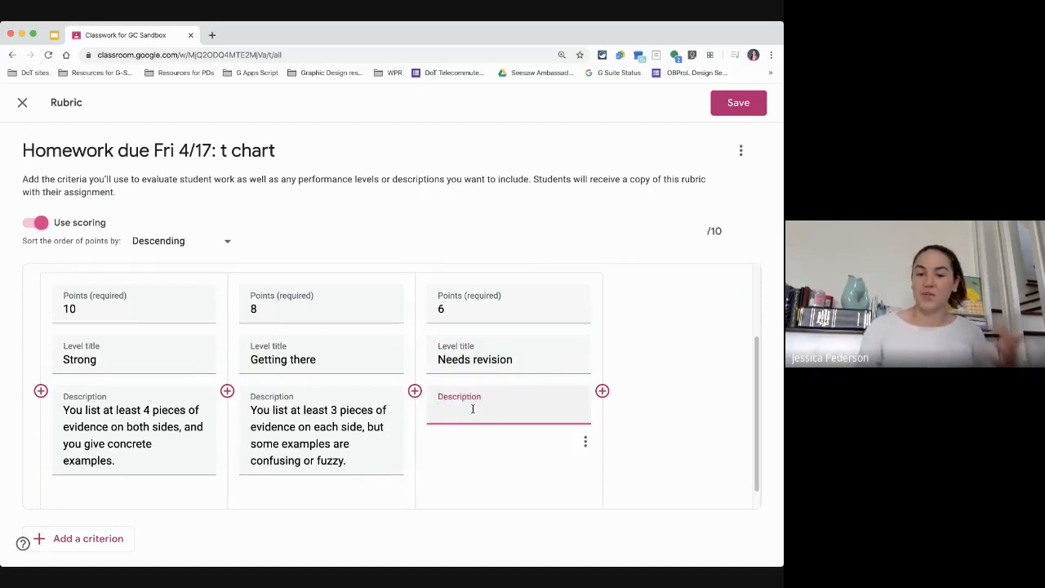
pyautogui.write('2 pieces')
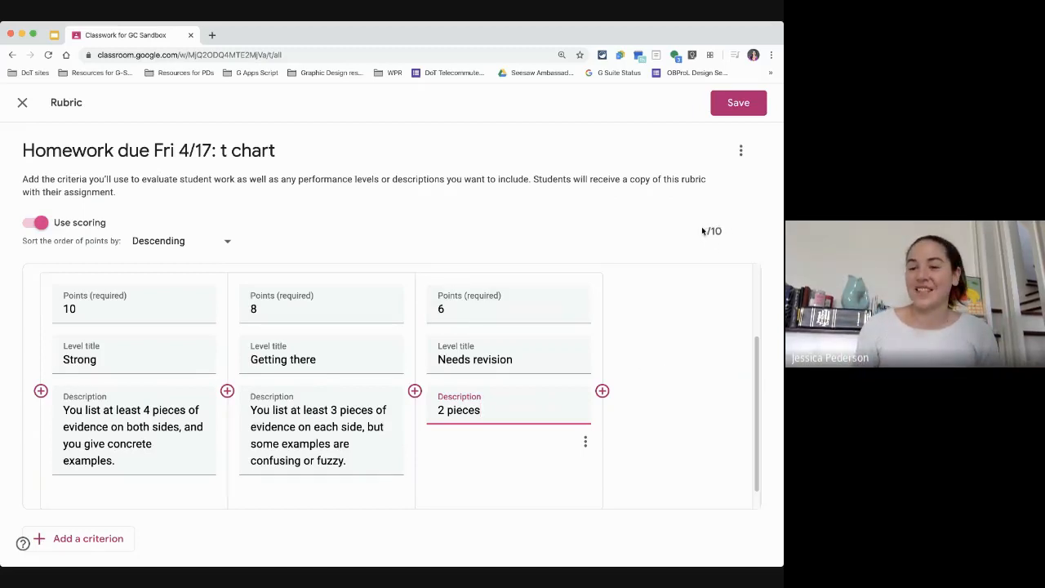
# Step: Add a second rubric criterion titled "Presentation"
pyautogui.scroll(-1, 115, 457)
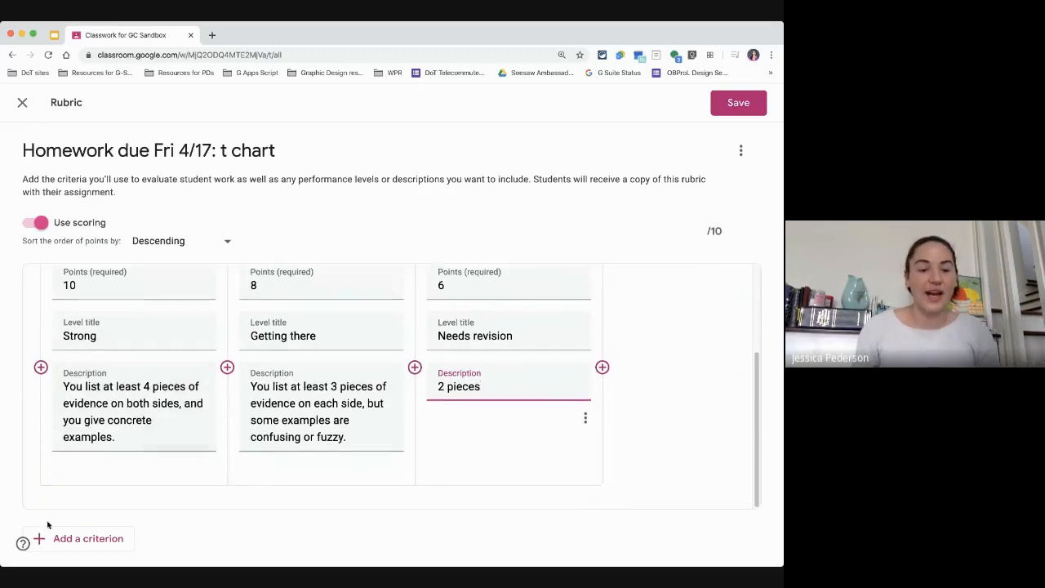
pyautogui.click(122, 546)
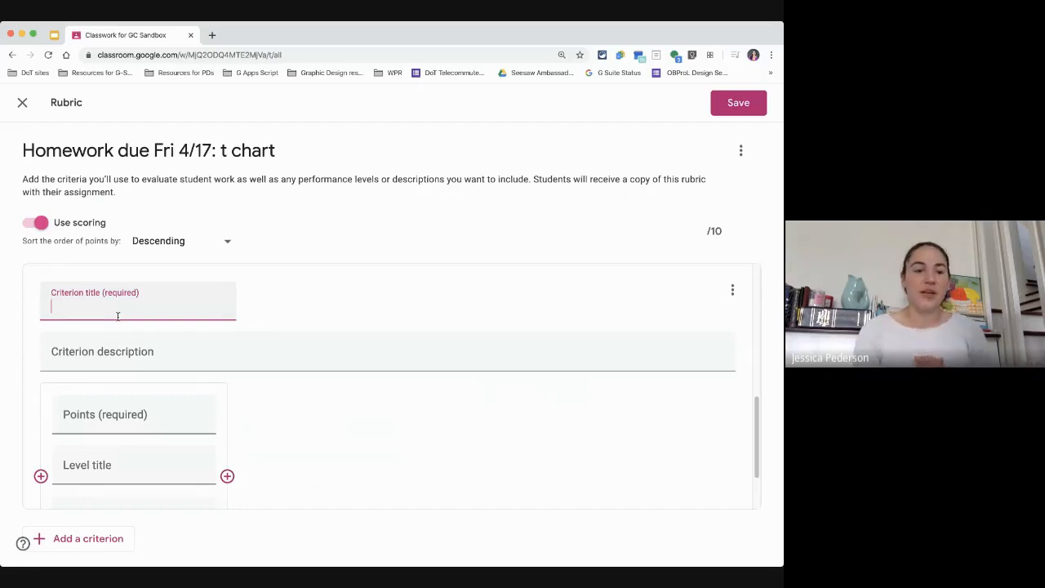
pyautogui.write('PResent')
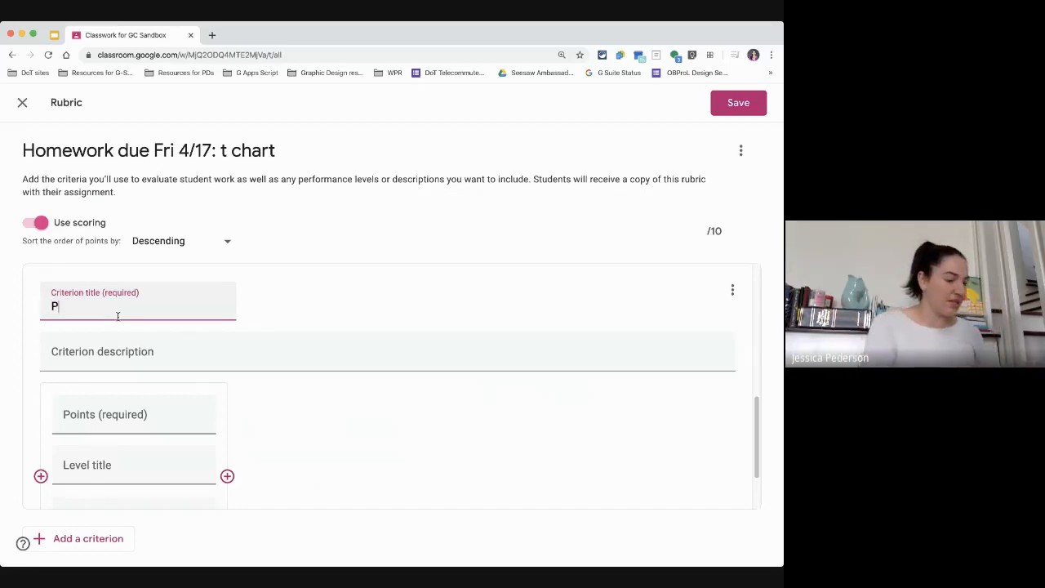
pyautogui.press('BackSpace')
pyautogui.press('BackSpace')
pyautogui.press('BackSpace')
pyautogui.press('BackSpace')
pyautogui.press('BackSpace')
pyautogui.press('BackSpace')
pyautogui.write('re')
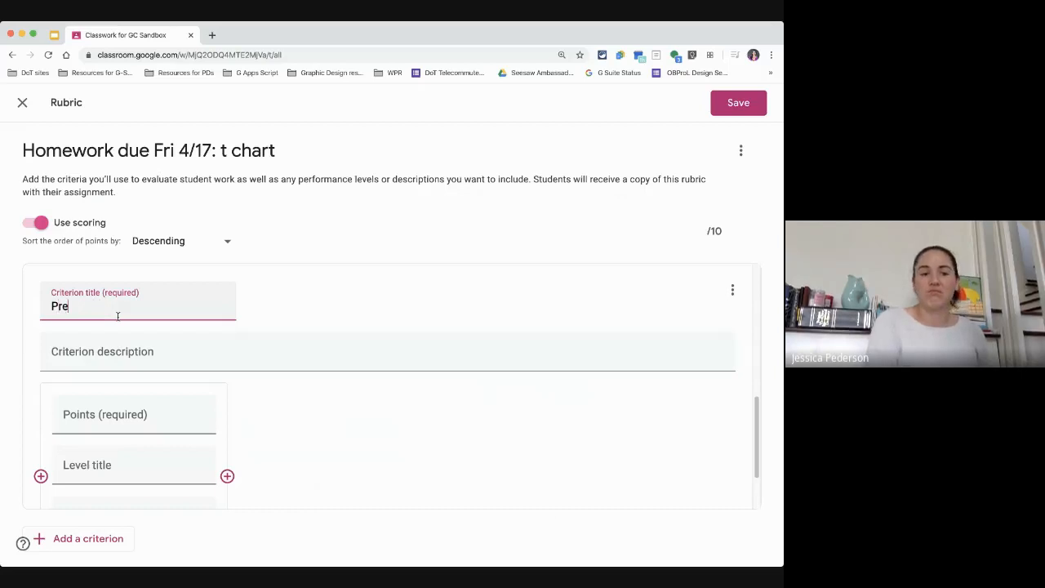
pyautogui.write('sentat')
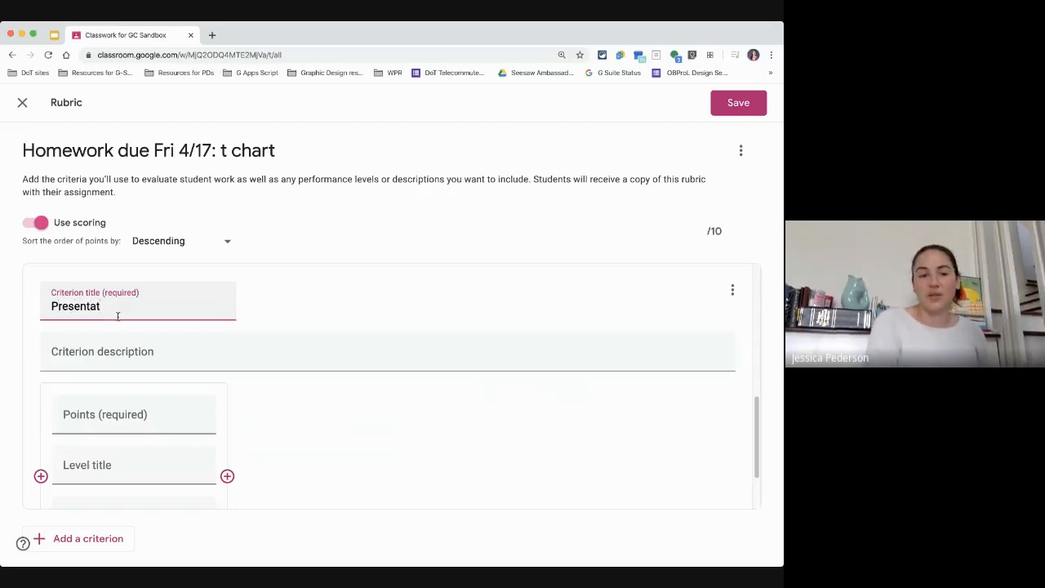
pyautogui.write('ion')
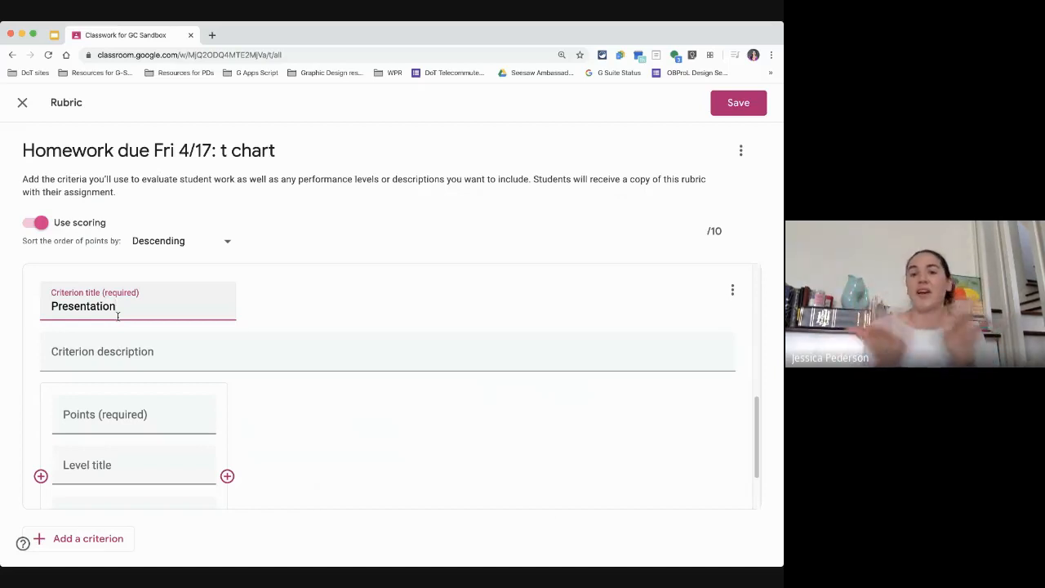
# Step: Add three performance levels worth 10, 8 and 6 points to the Presentation criterion
pyautogui.click(153, 413)
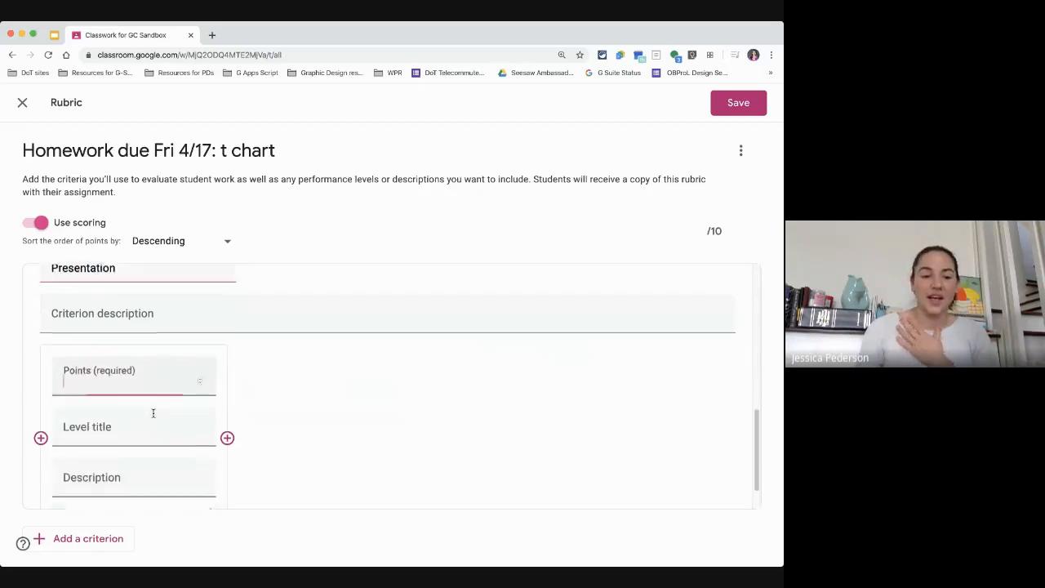
pyautogui.write('10')
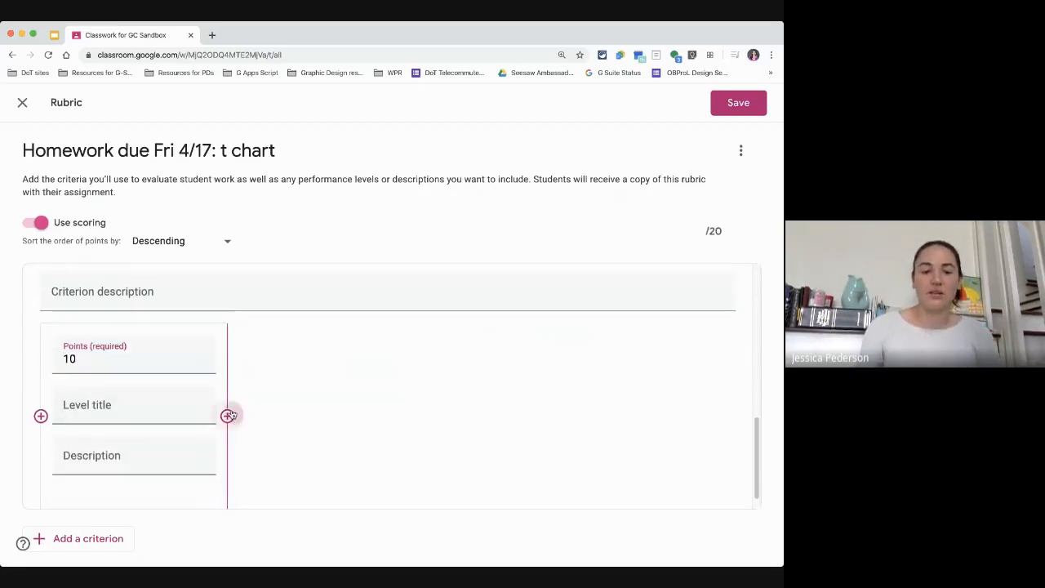
pyautogui.click(227, 416)
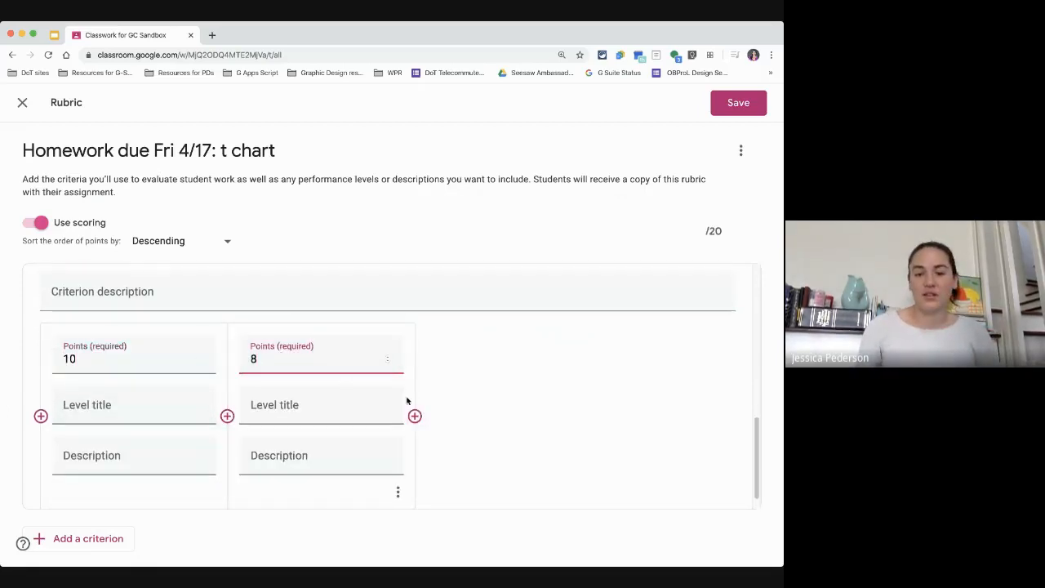
pyautogui.click(414, 416)
pyautogui.write('6')
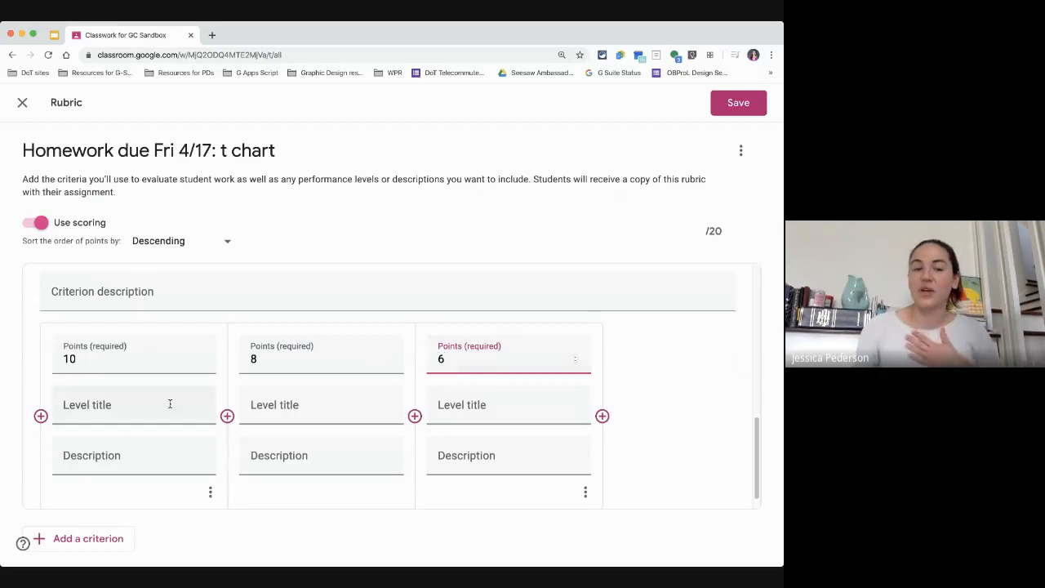
# Step: Save the rubric and assign the homework assignment
pyautogui.click(151, 408)
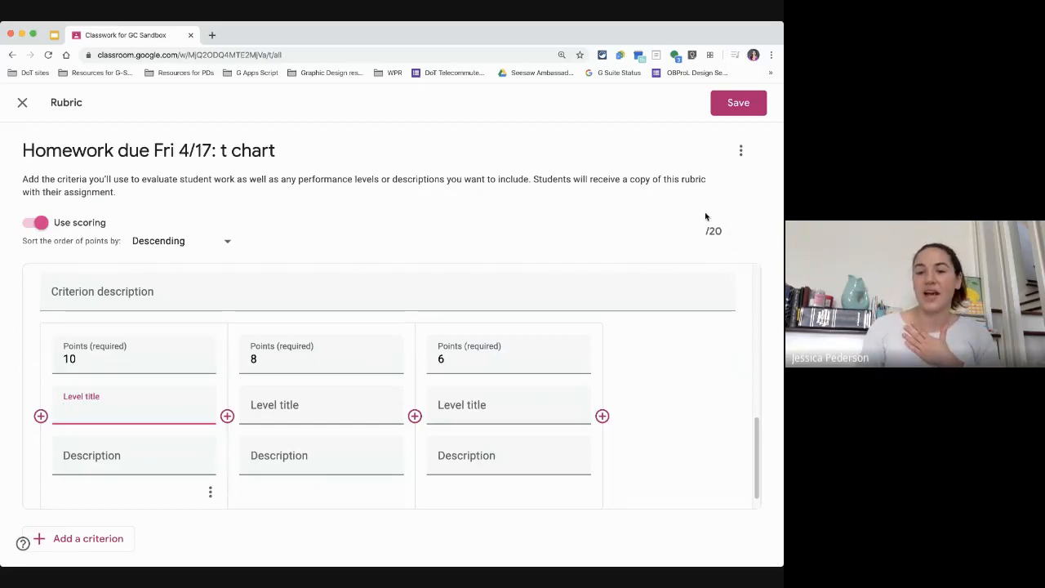
pyautogui.scroll(-1, 343, 351)
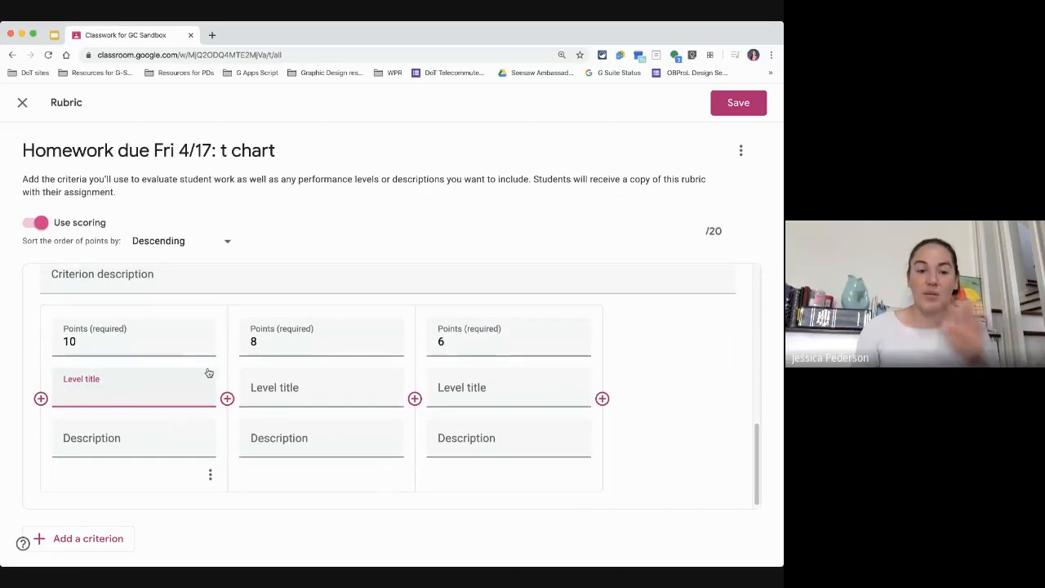
pyautogui.scroll(6, 290, 422)
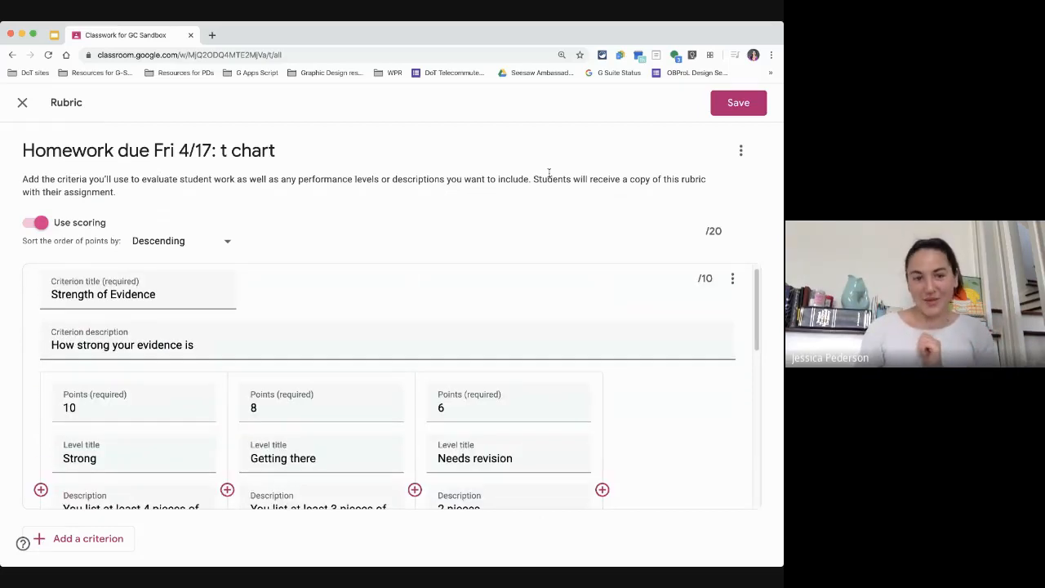
pyautogui.click(735, 107)
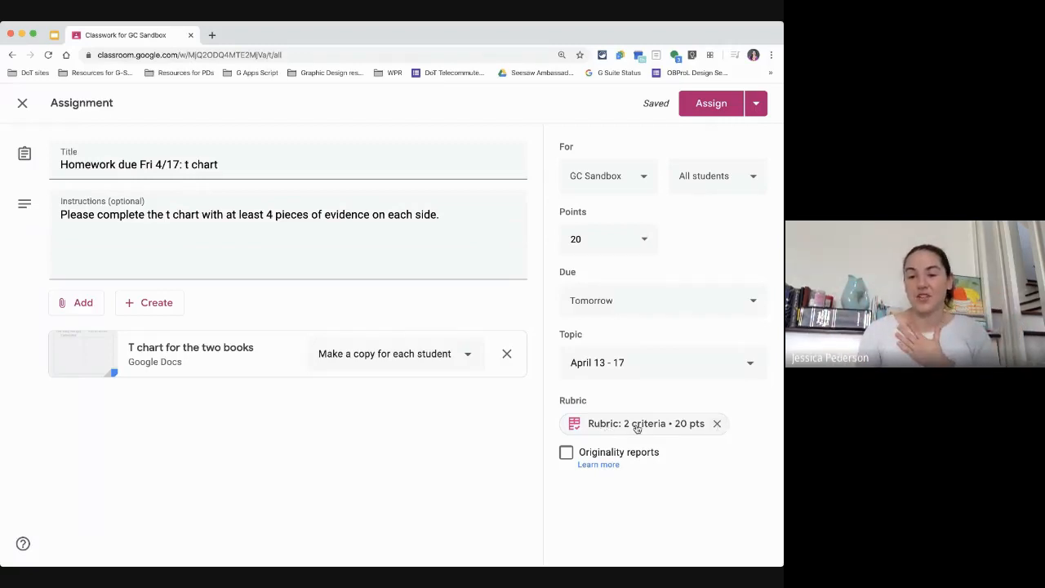
pyautogui.click(707, 106)
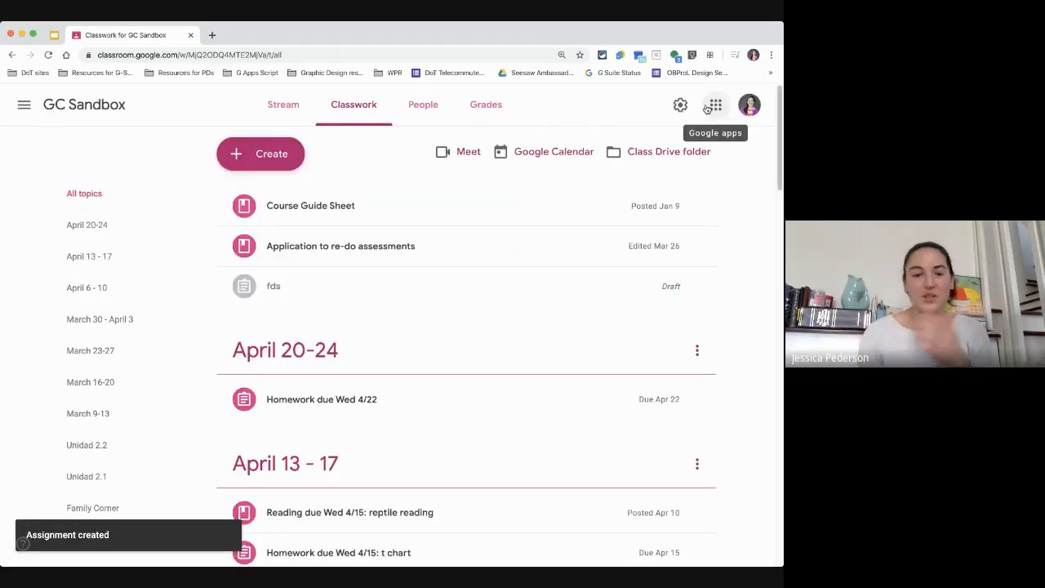
pyautogui.click(698, 286)
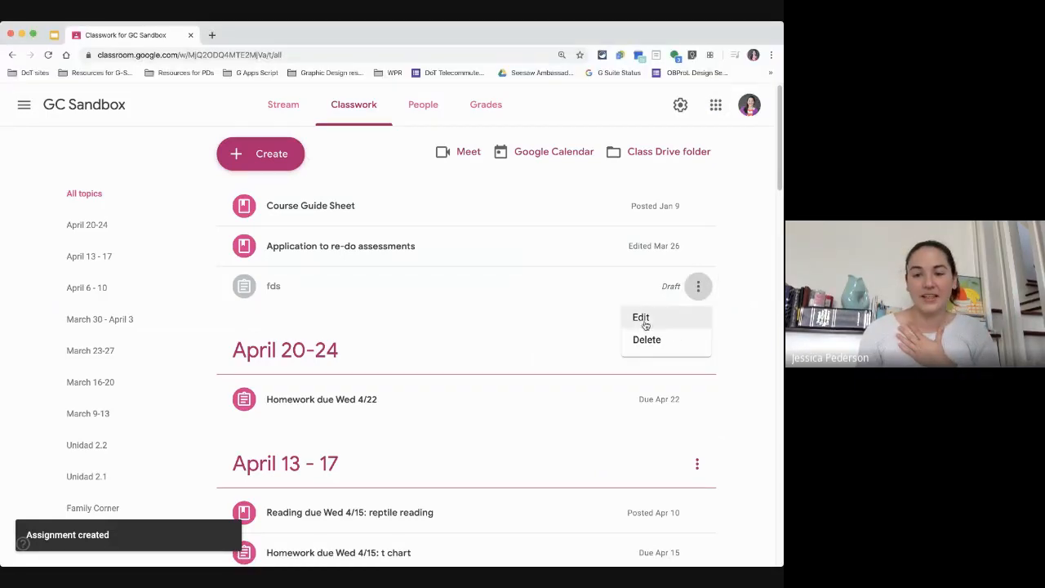
pyautogui.click(642, 318)
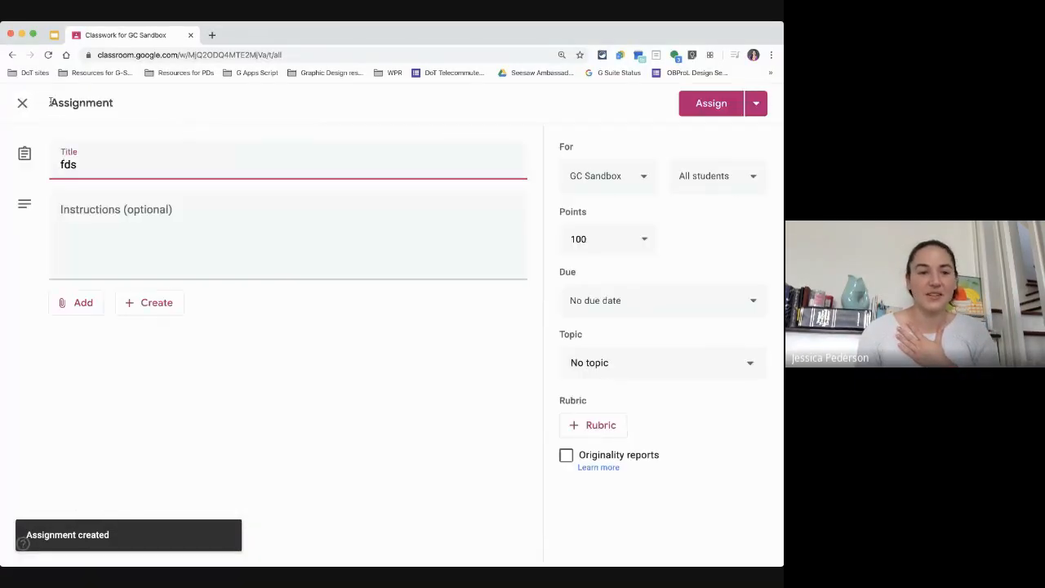
pyautogui.click(22, 105)
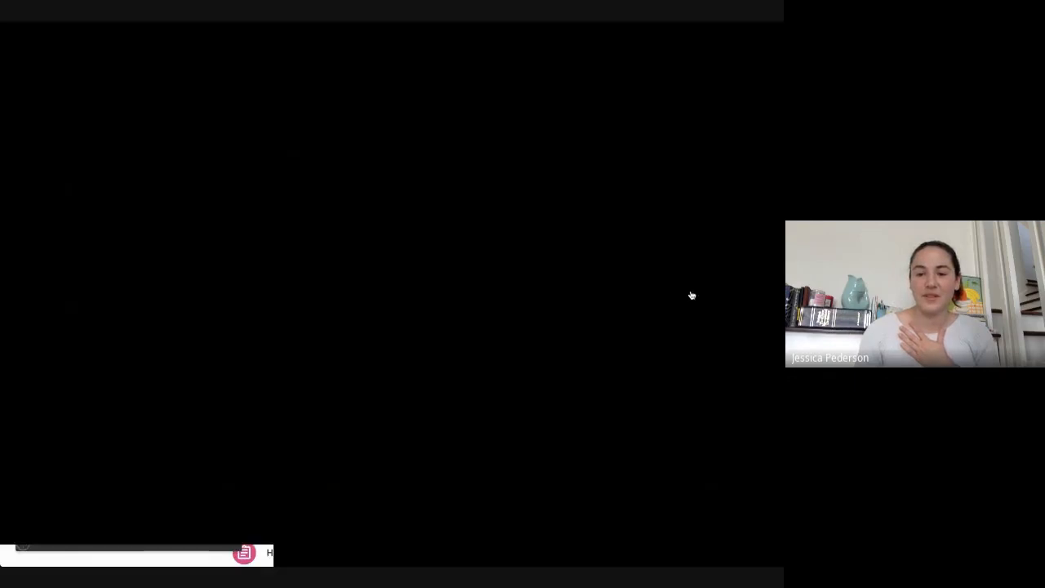
# Step: Delete the draft assignment "fds"
pyautogui.click(693, 292)
pyautogui.click(675, 340)
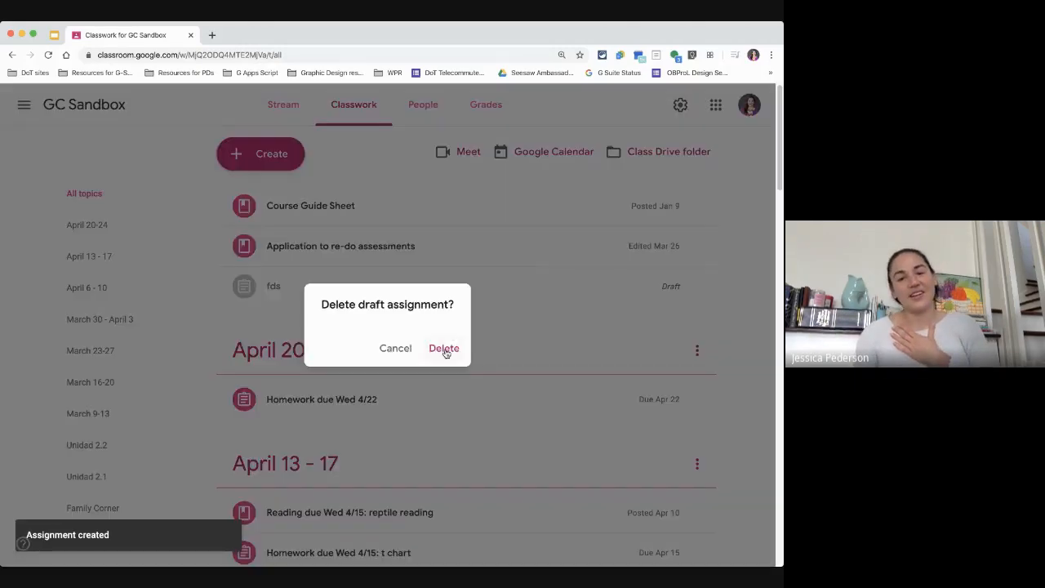
pyautogui.click(445, 349)
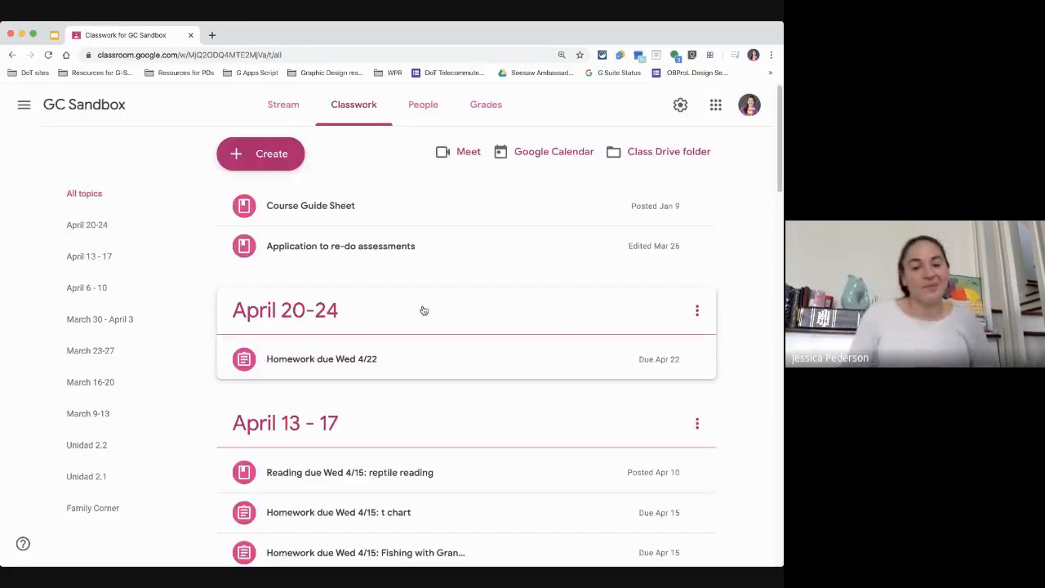
# Step: Open the "Homework due Wed 4/15: t chart" assignment and review its instructions and student work
pyautogui.scroll(-3, 411, 350)
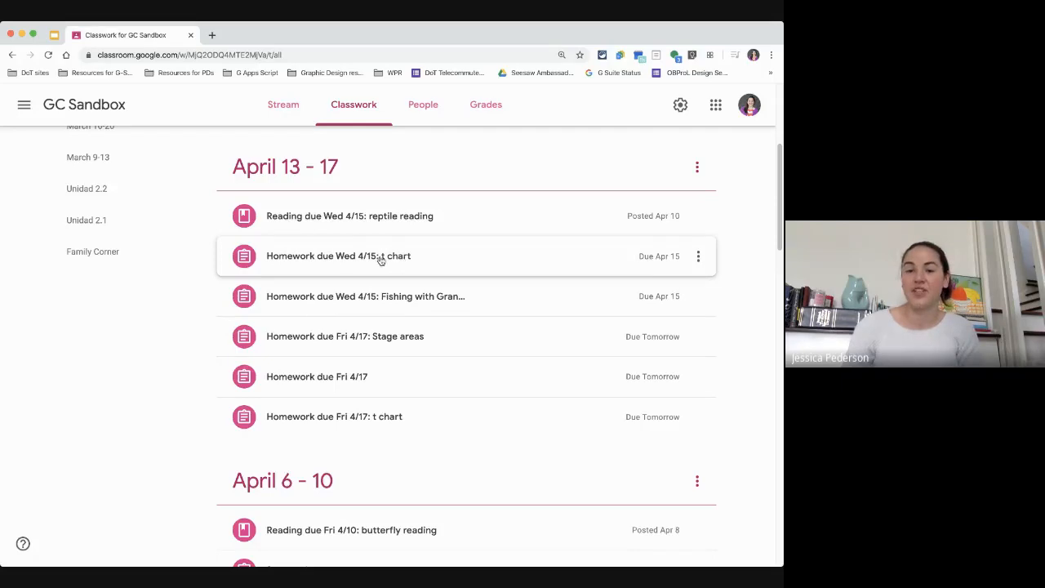
pyautogui.click(309, 260)
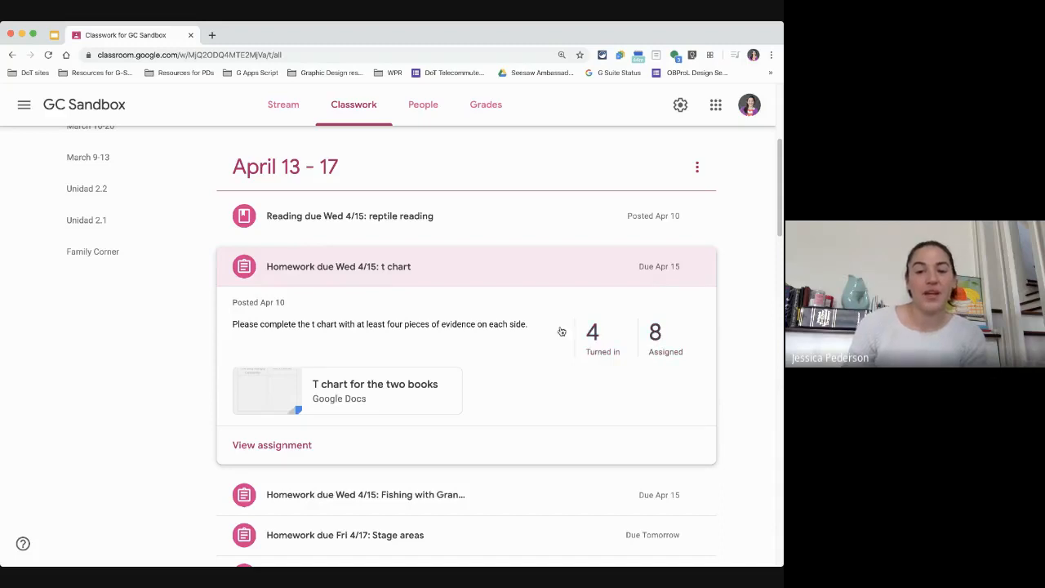
pyautogui.click(270, 448)
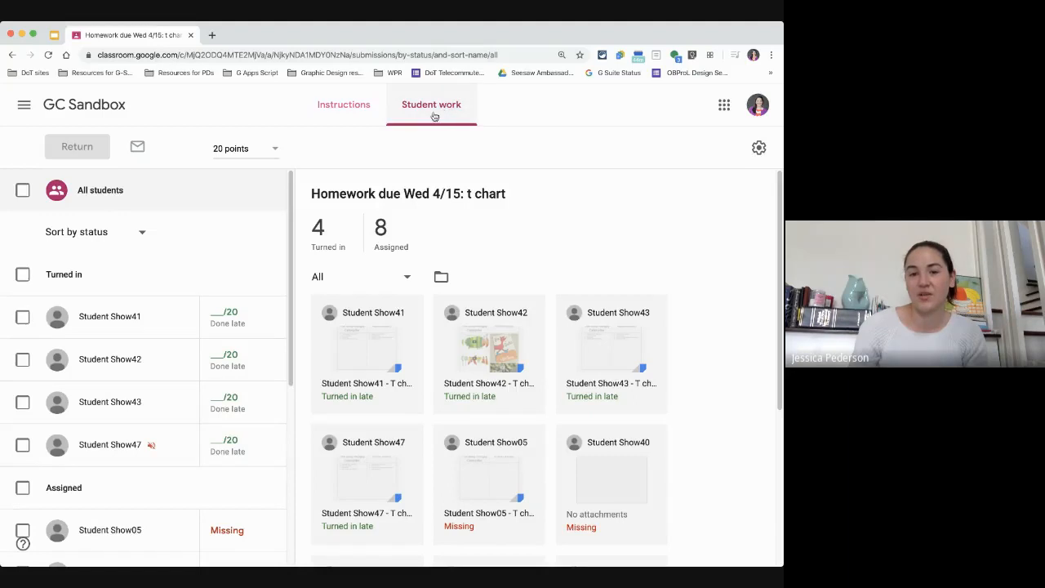
pyautogui.click(343, 117)
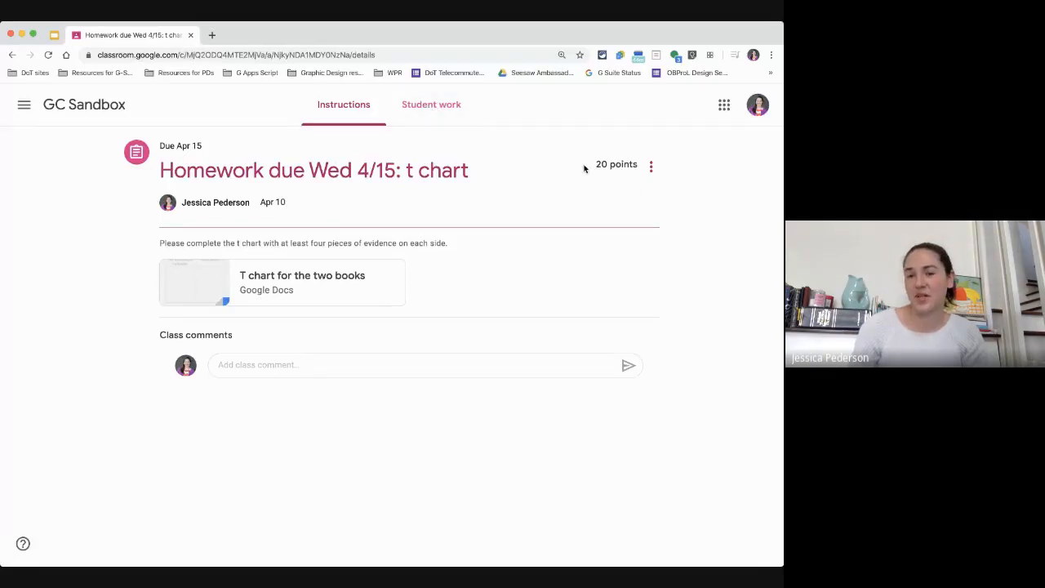
pyautogui.click(443, 116)
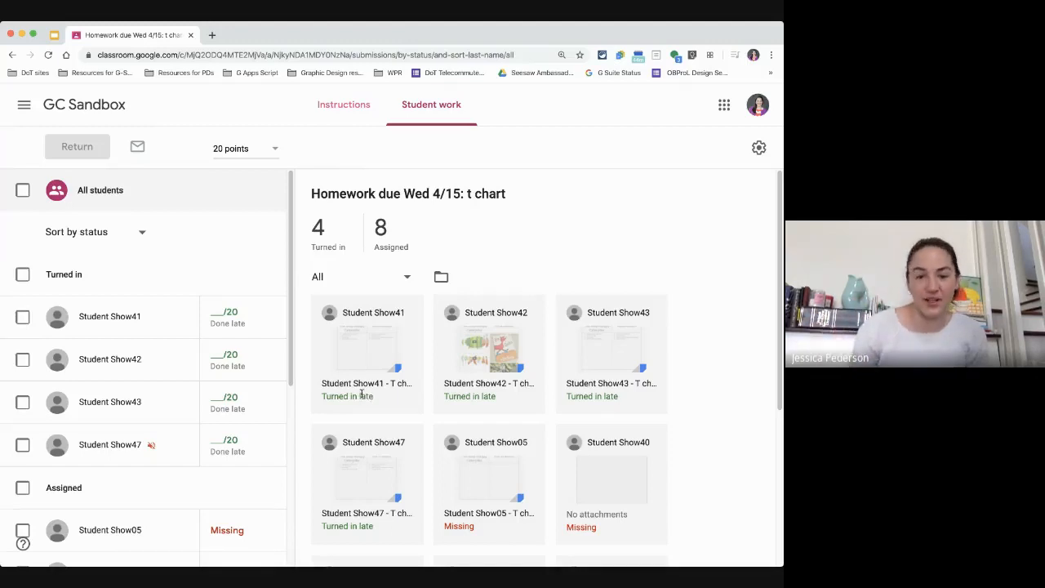
# Step: Open a missing student's t chart submission in a new tab, then close that tab
pyautogui.scroll(-2, 361, 393)
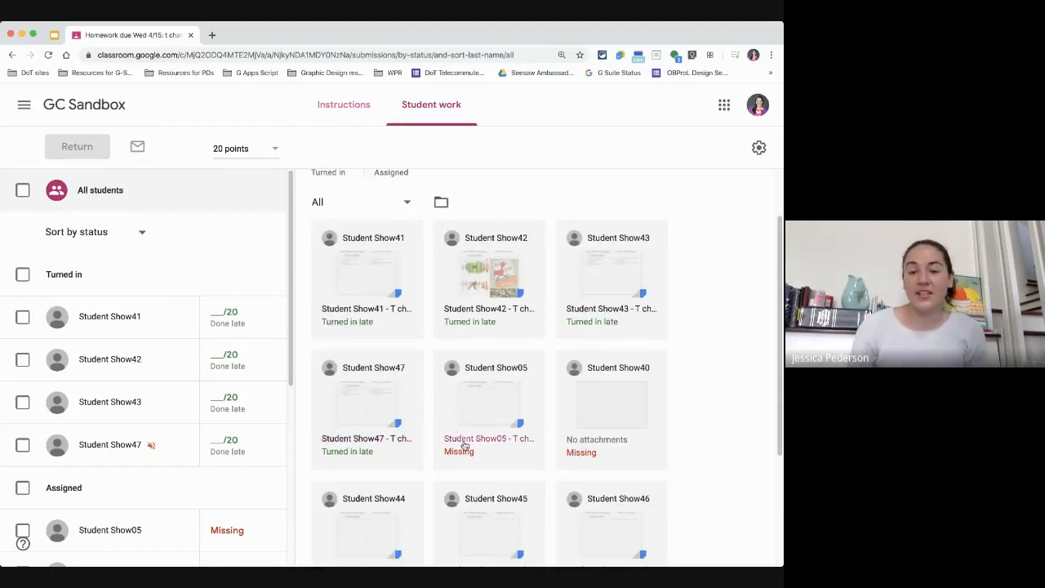
pyautogui.scroll(-1, 602, 424)
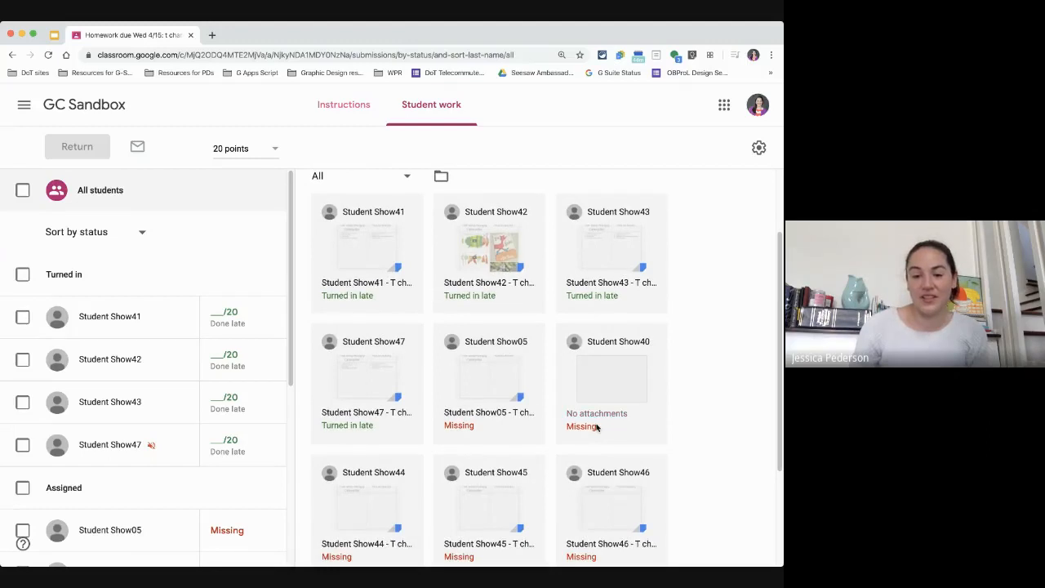
pyautogui.scroll(-2, 572, 441)
pyautogui.scroll(-2, 609, 478)
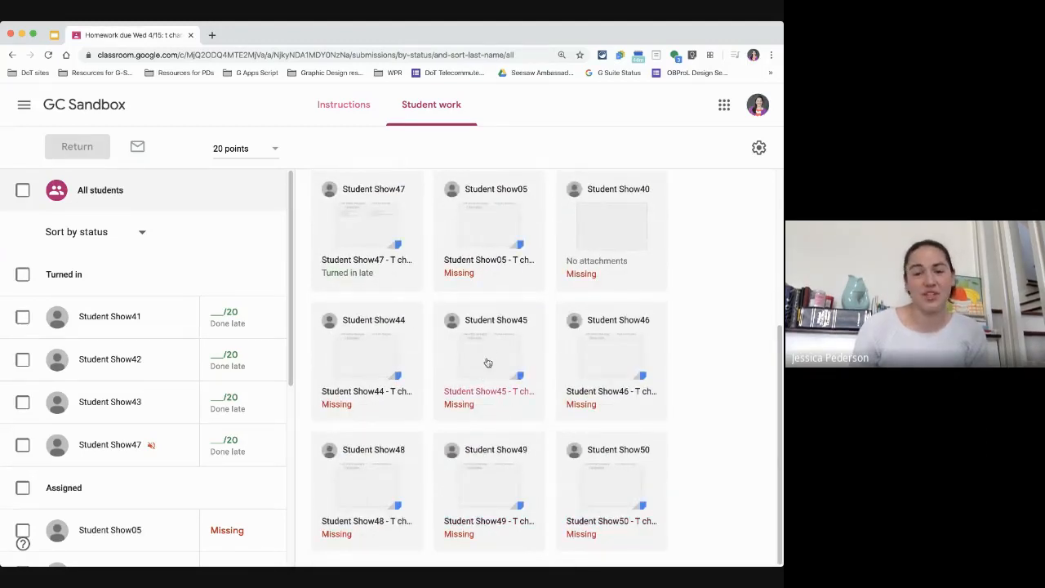
pyautogui.click(486, 360)
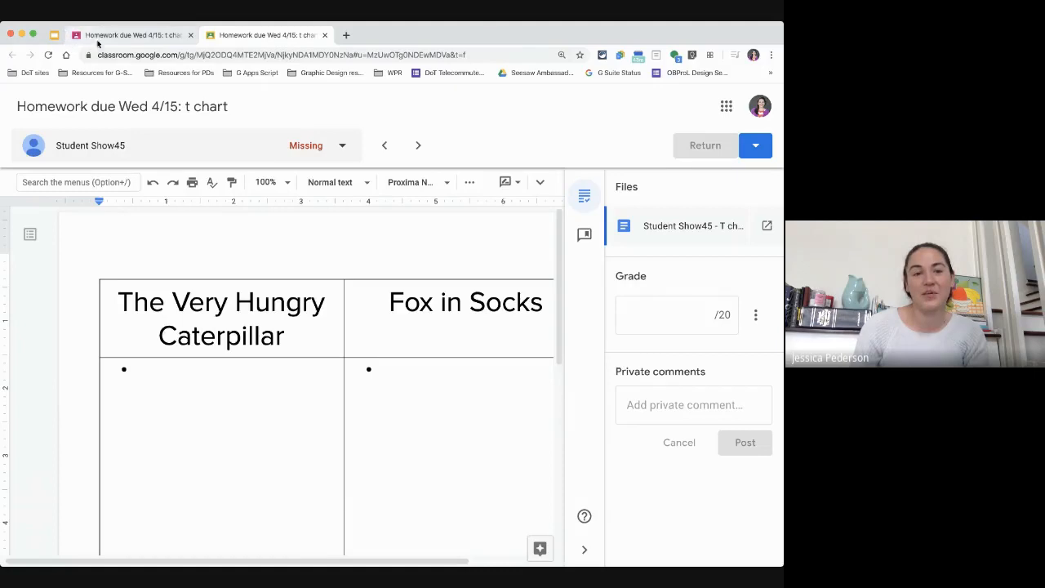
pyautogui.click(135, 35)
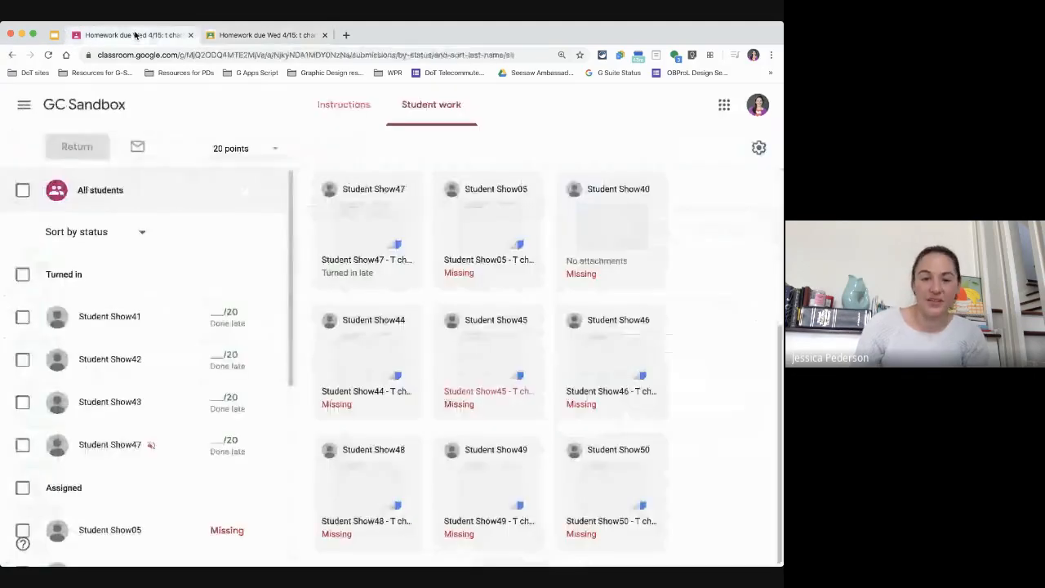
pyautogui.click(324, 35)
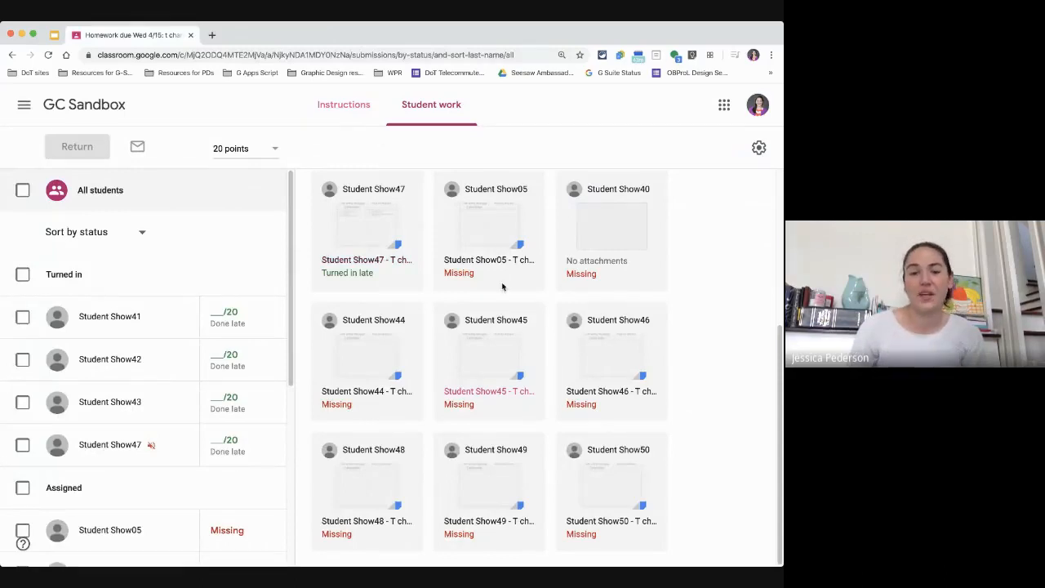
# Step: Open a turned-in student's t chart submission for grading
pyautogui.scroll(5, 490, 314)
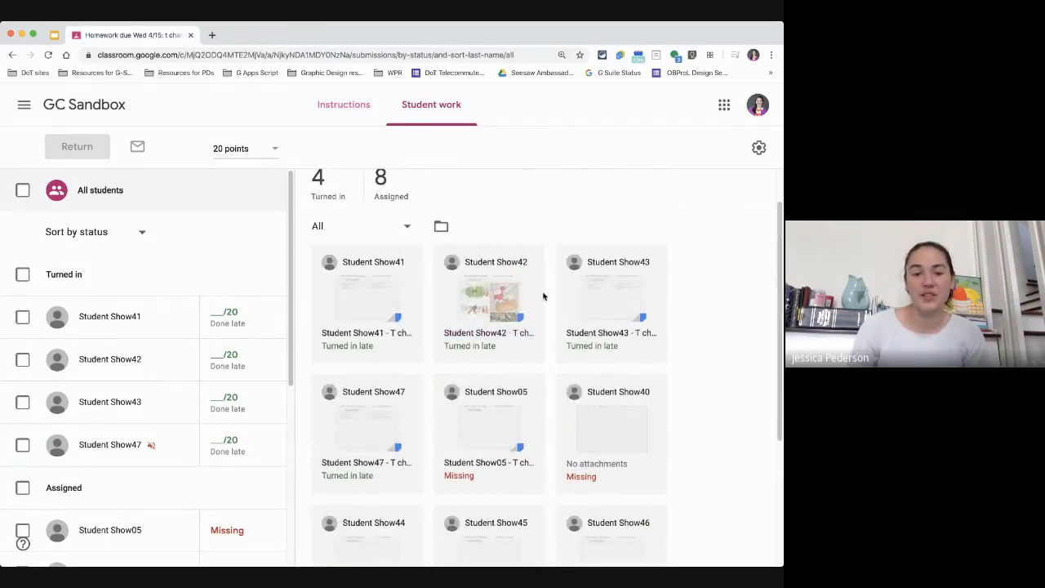
pyautogui.click(353, 311)
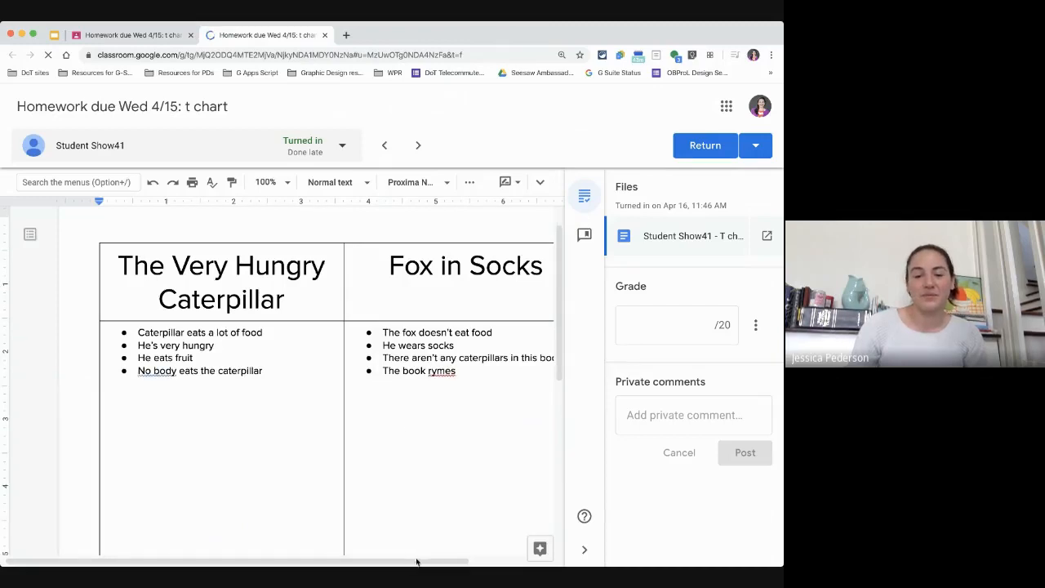
# Step: Highlight "He eats fruit" in the student's chart and comment on it: "Does he eat anything besides fruit?"
pyautogui.moveTo(353, 562); pyautogui.dragTo(433, 563)
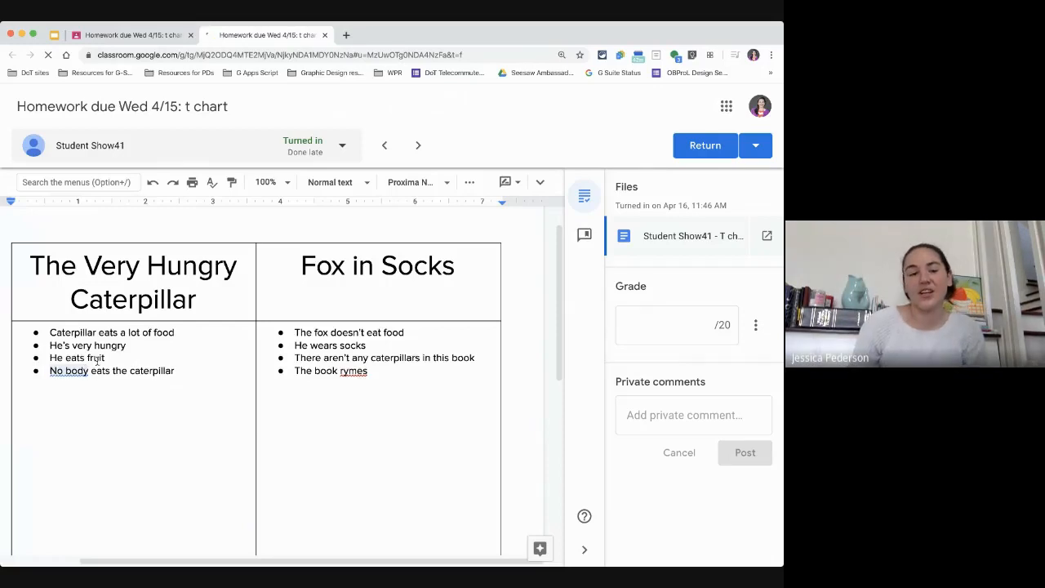
pyautogui.moveTo(50, 357); pyautogui.dragTo(105, 359)
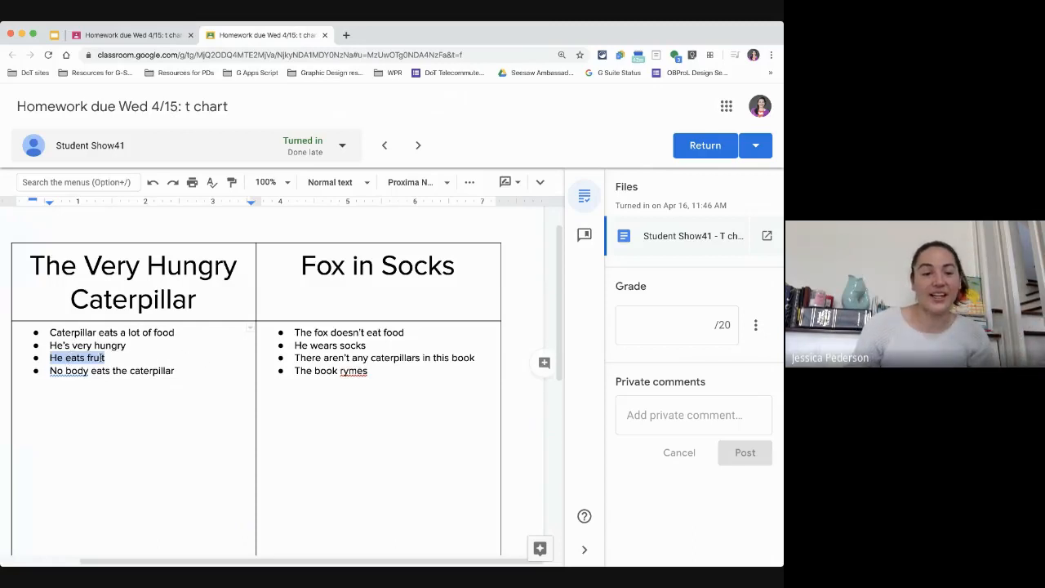
pyautogui.click(545, 363)
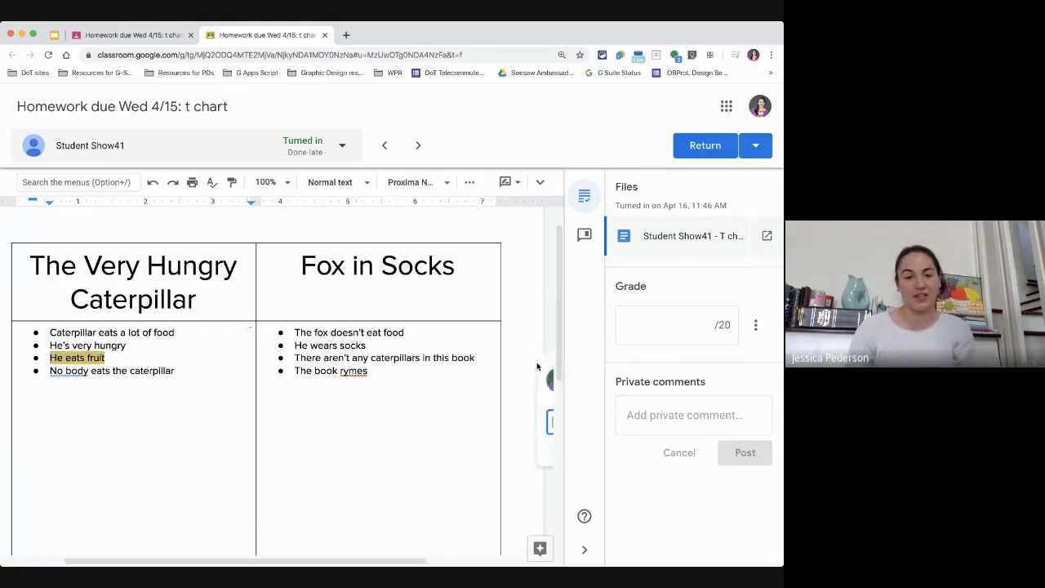
pyautogui.moveTo(408, 562); pyautogui.dragTo(522, 564)
pyautogui.write('Do')
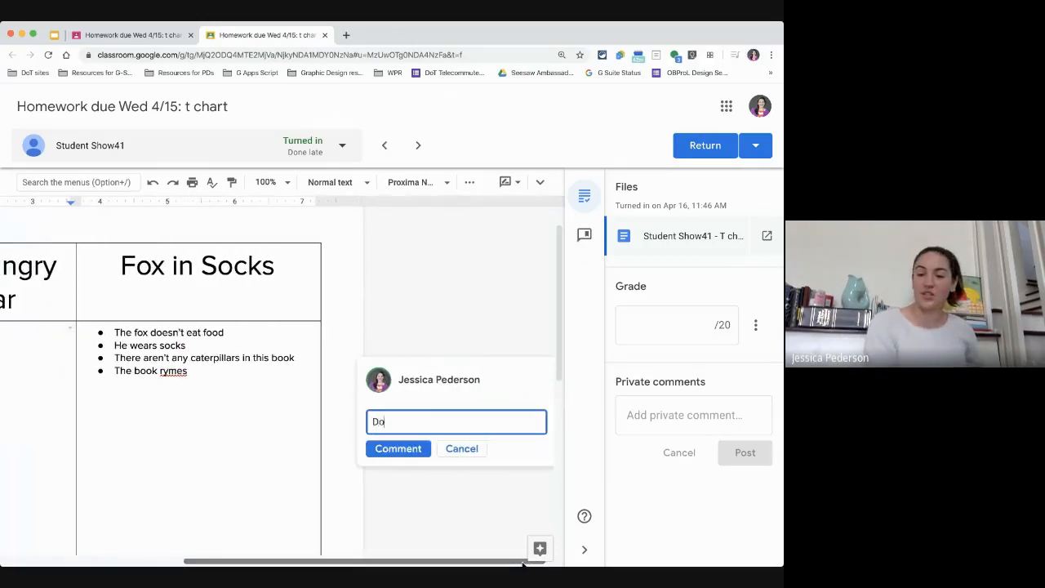
pyautogui.write('es he eat anthing')
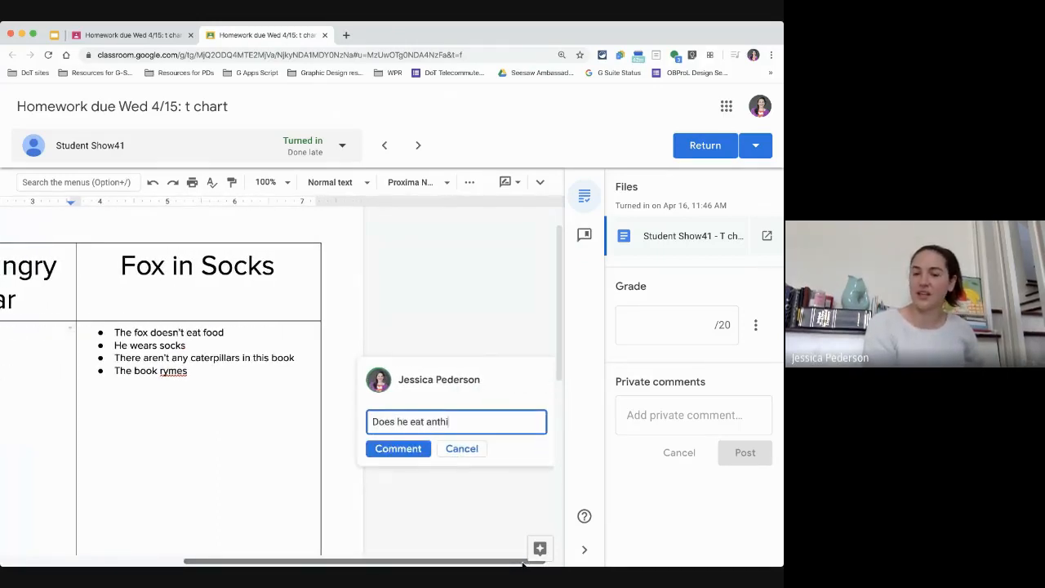
pyautogui.press('BackSpace')
pyautogui.press('BackSpace')
pyautogui.press('BackSpace')
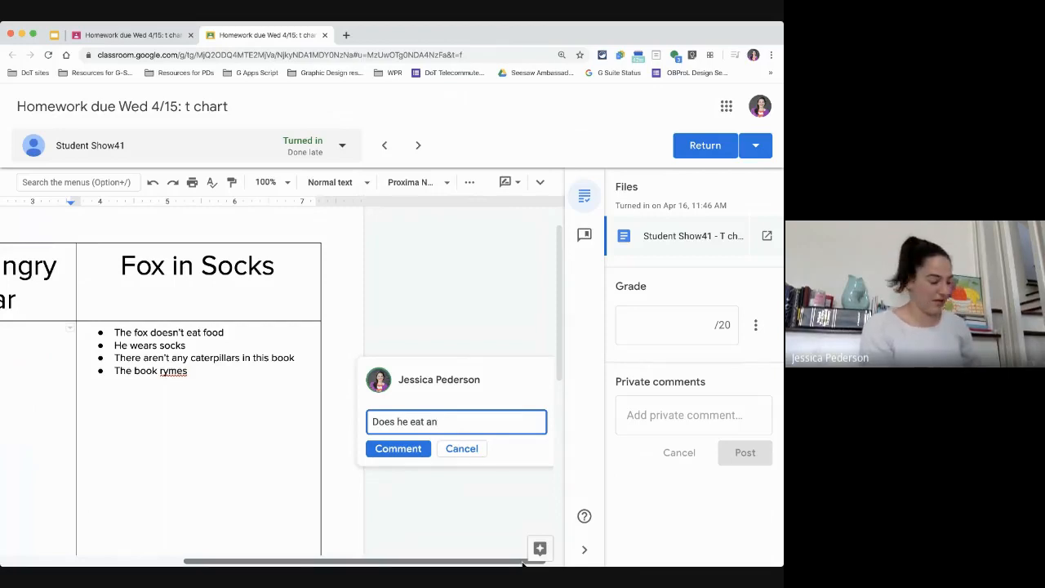
pyautogui.write('ything besides')
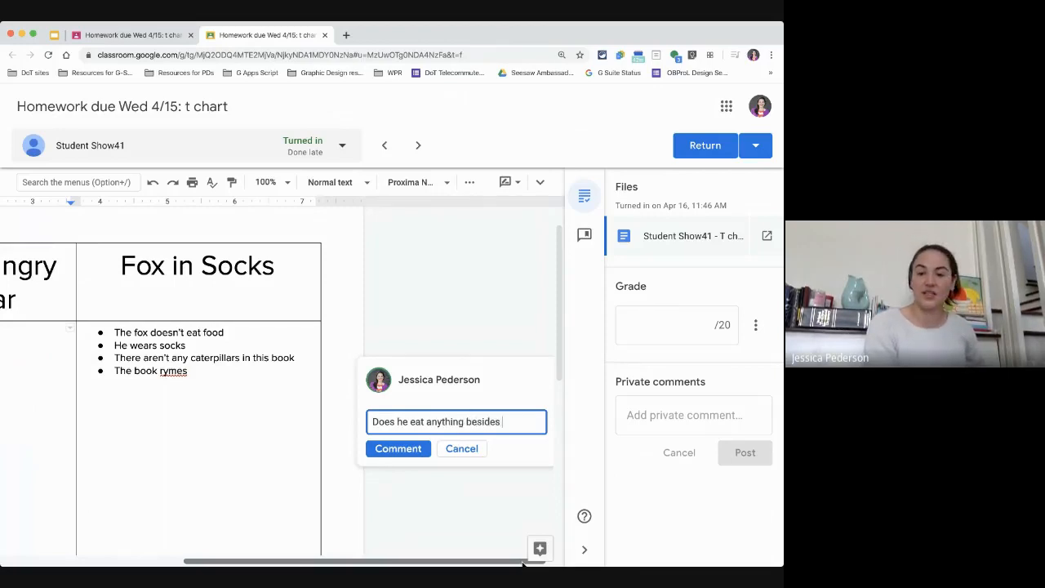
pyautogui.write(' fruit?')
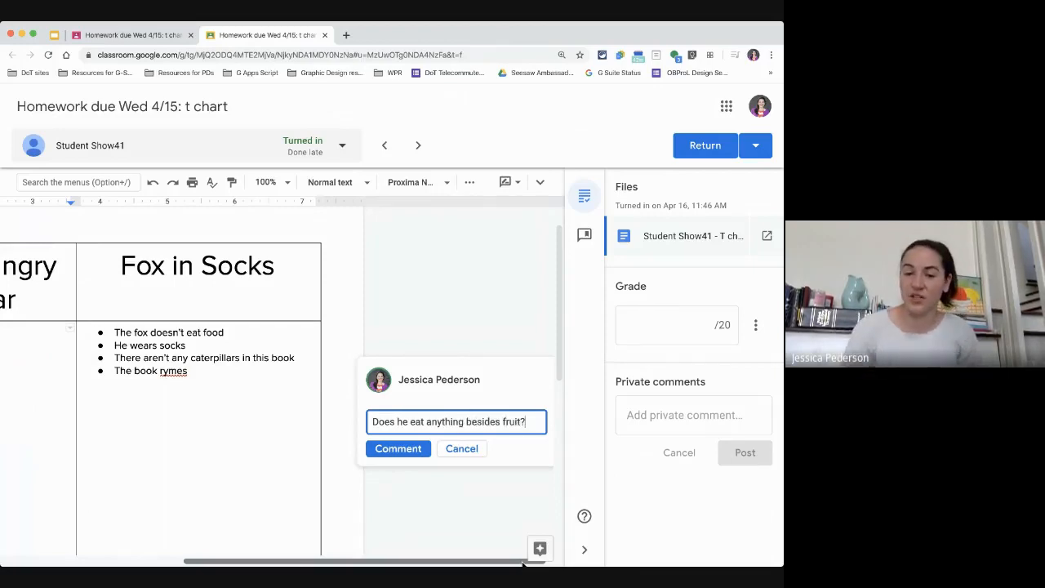
pyautogui.click(418, 448)
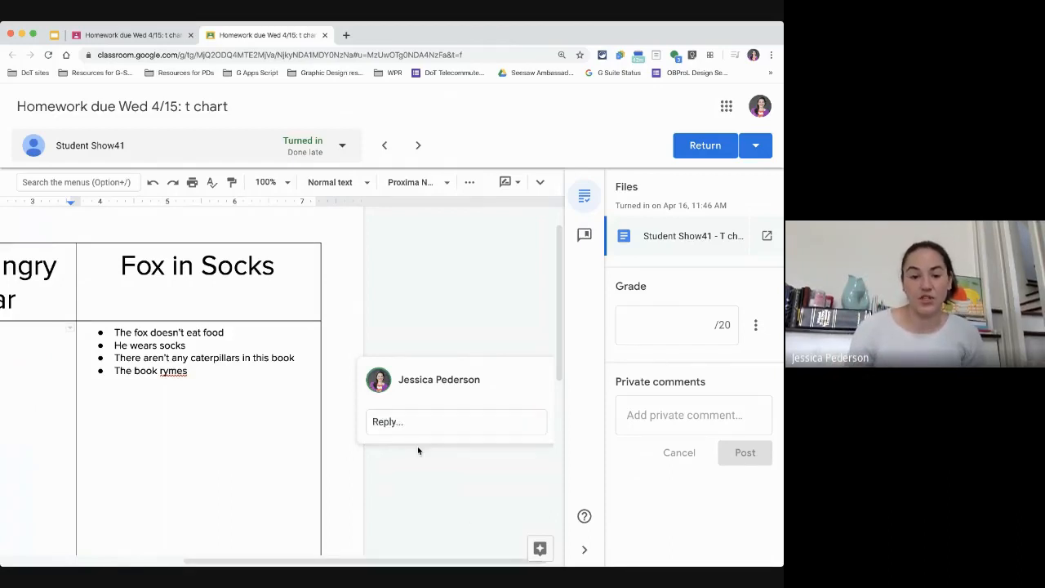
# Step: Select the misspelled word "rymes" and add the comment "rhymes" to it
pyautogui.hscroll(-5, 417, 446)
pyautogui.moveTo(106, 351); pyautogui.dragTo(99, 365)
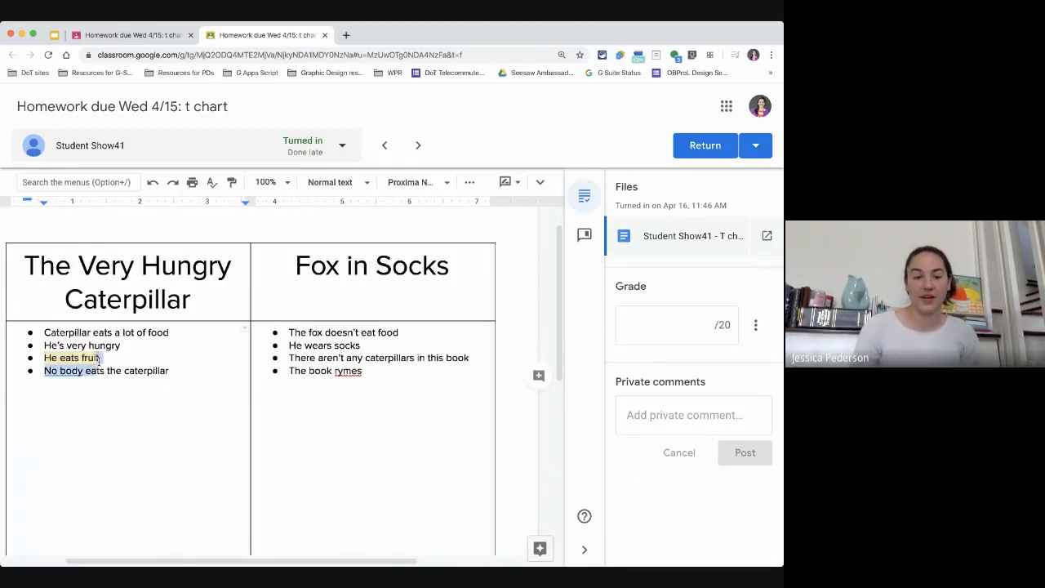
pyautogui.click(78, 357)
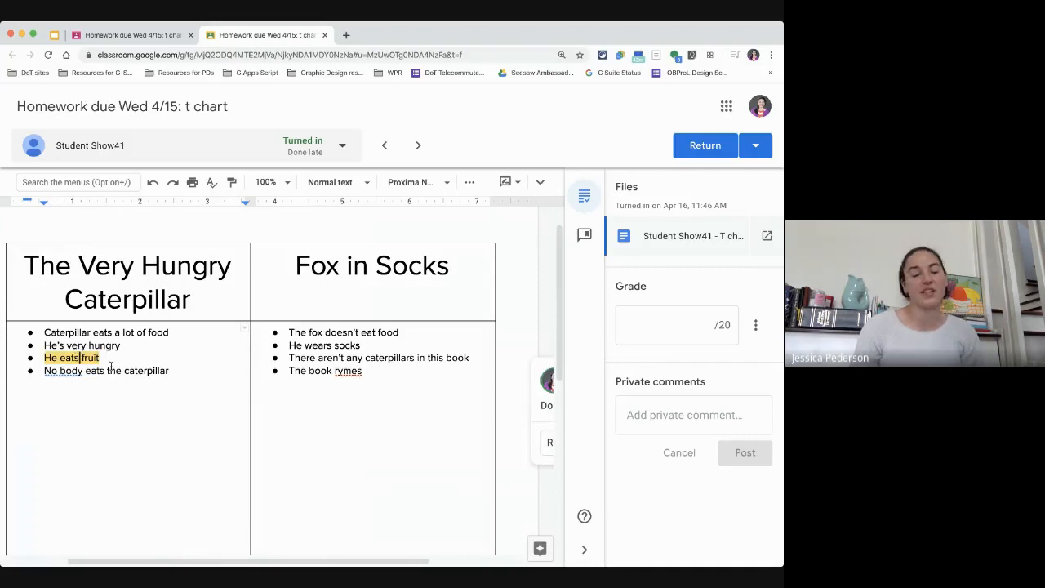
pyautogui.moveTo(397, 562); pyautogui.dragTo(513, 559)
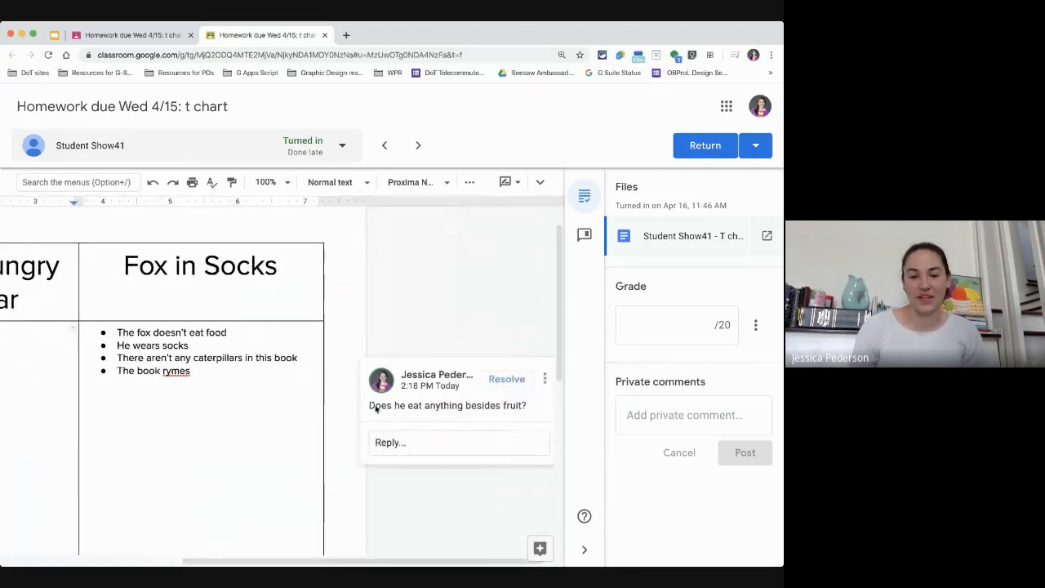
pyautogui.moveTo(347, 561); pyautogui.dragTo(216, 560)
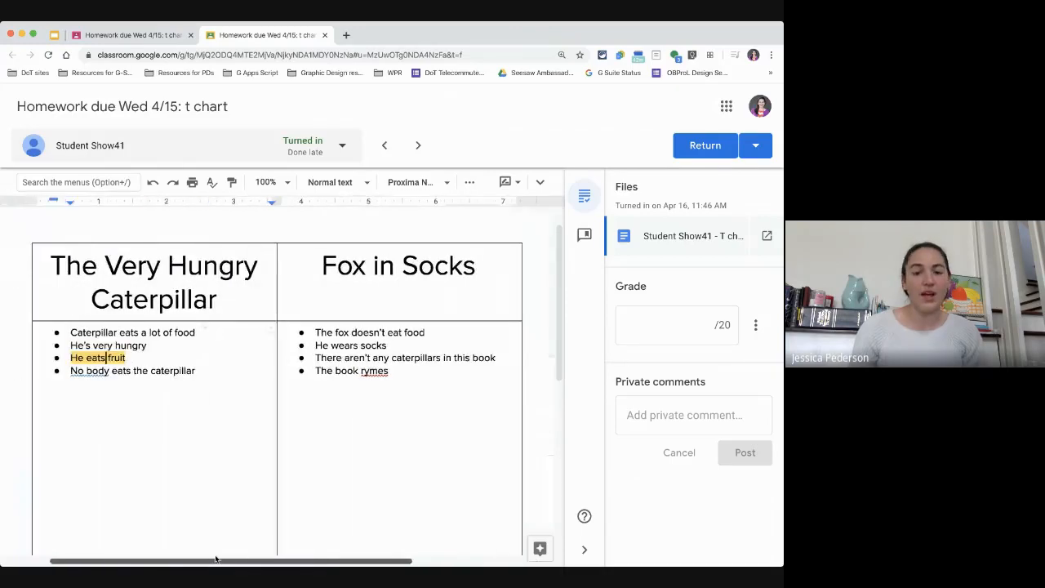
pyautogui.click(364, 371)
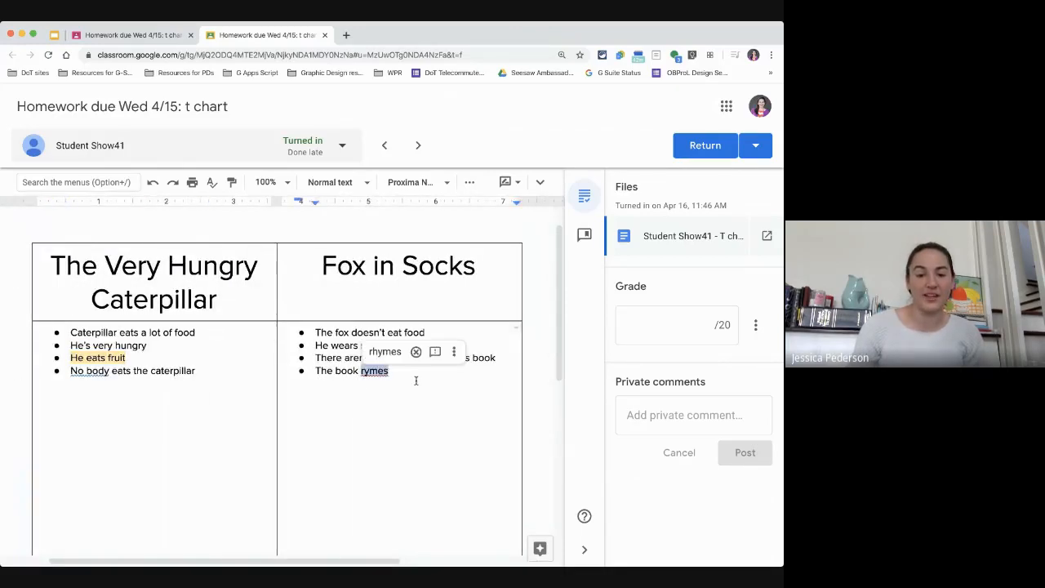
pyautogui.moveTo(380, 562); pyautogui.dragTo(424, 560)
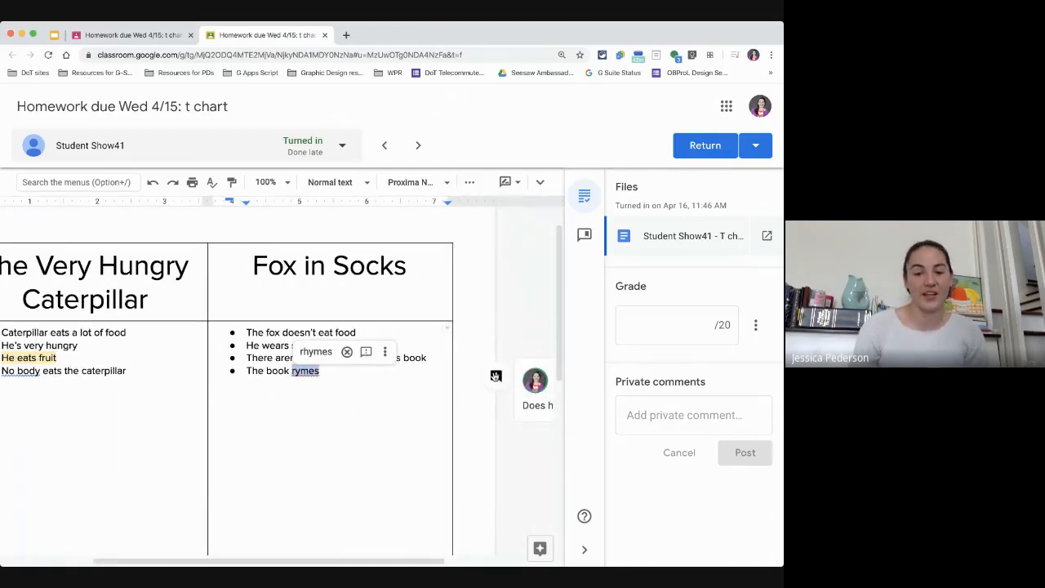
pyautogui.click(496, 375)
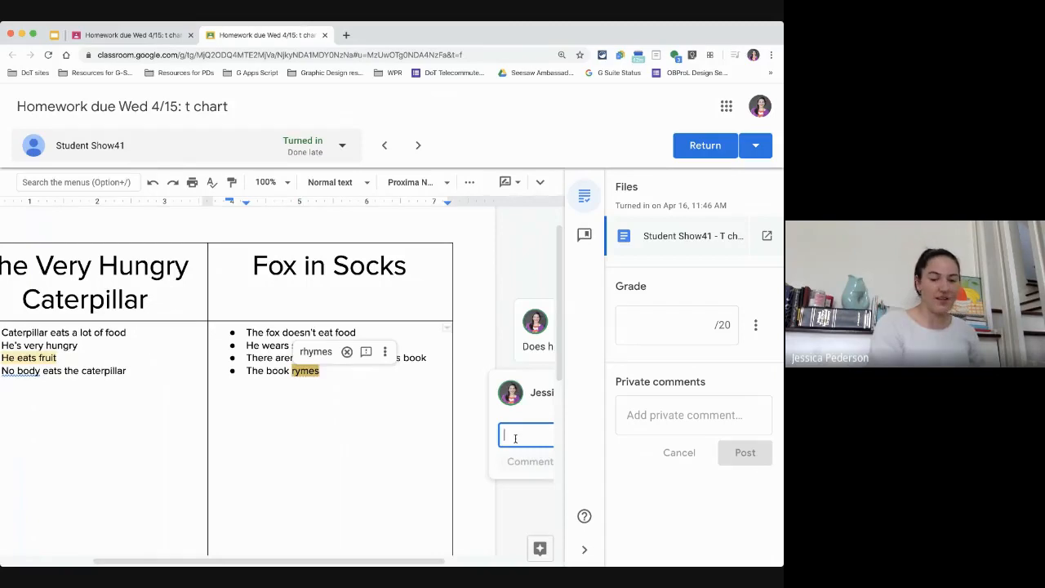
pyautogui.write('rhymes')
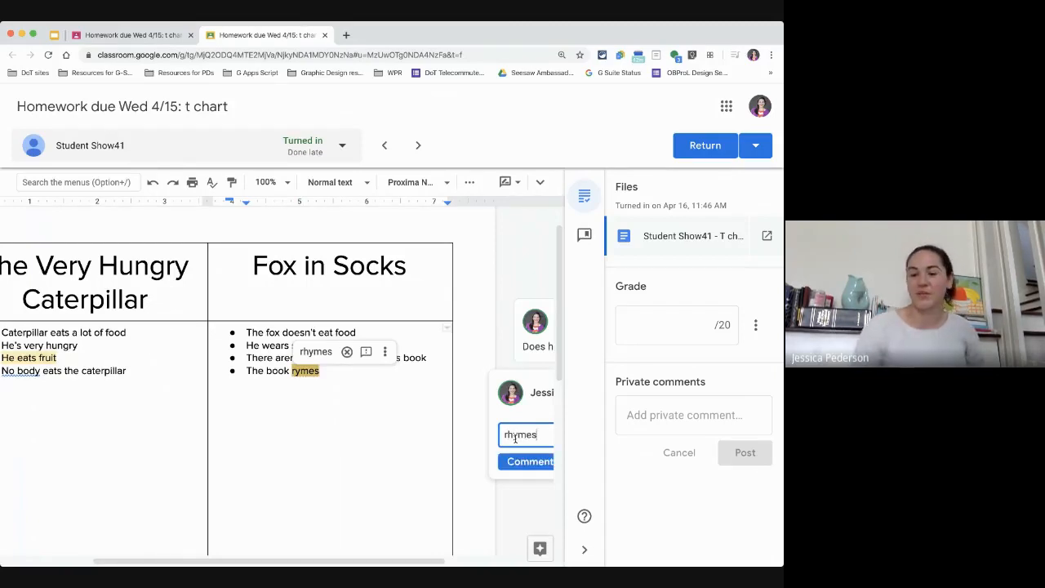
pyautogui.click(514, 463)
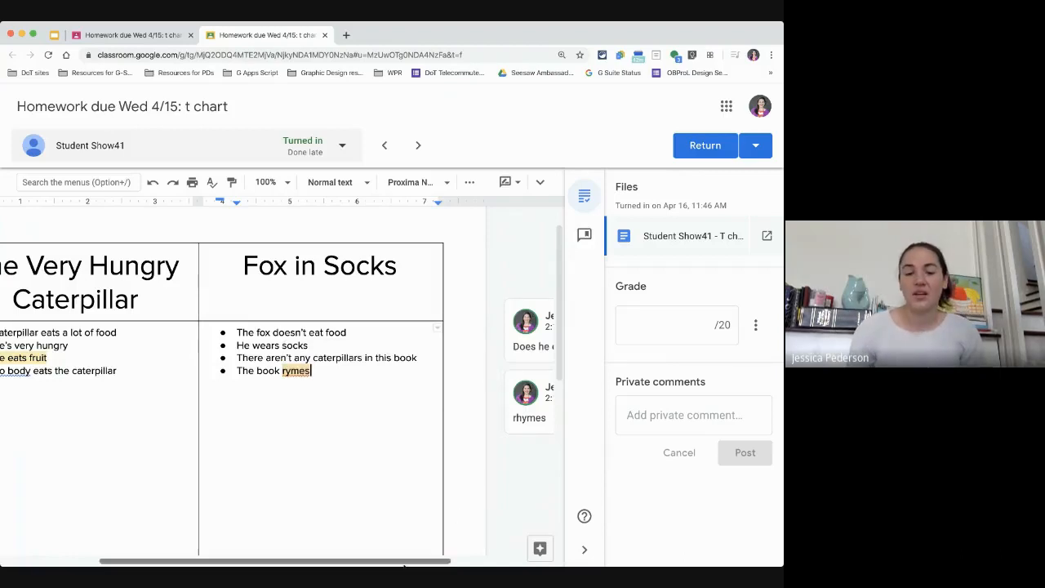
# Step: Review the comments added to the student's t chart document
pyautogui.hscroll(-3, 343, 547)
pyautogui.hscroll(3, 327, 539)
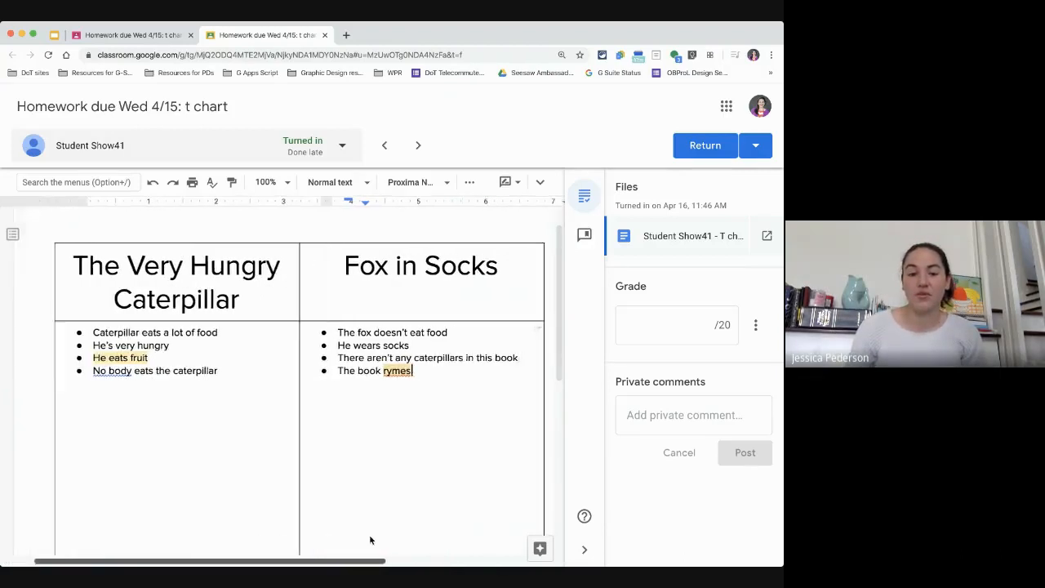
pyautogui.hscroll(3, 394, 539)
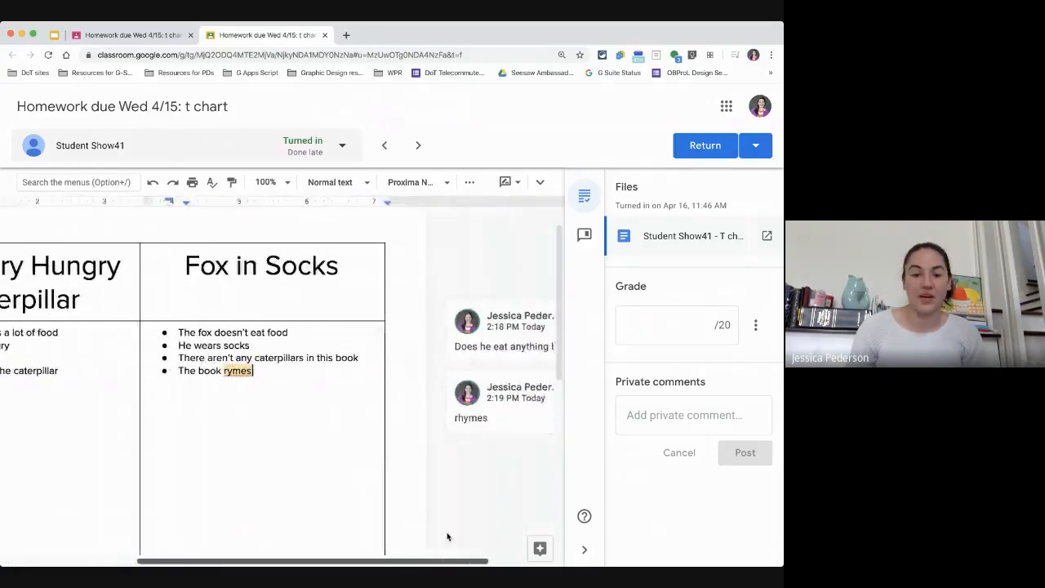
pyautogui.click(489, 417)
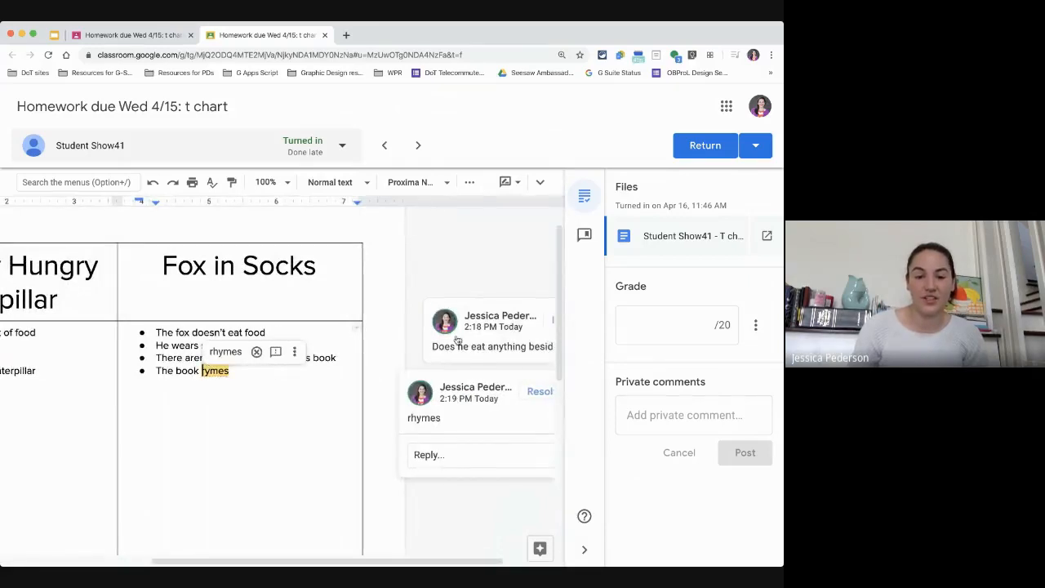
pyautogui.hscroll(-3, 141, 379)
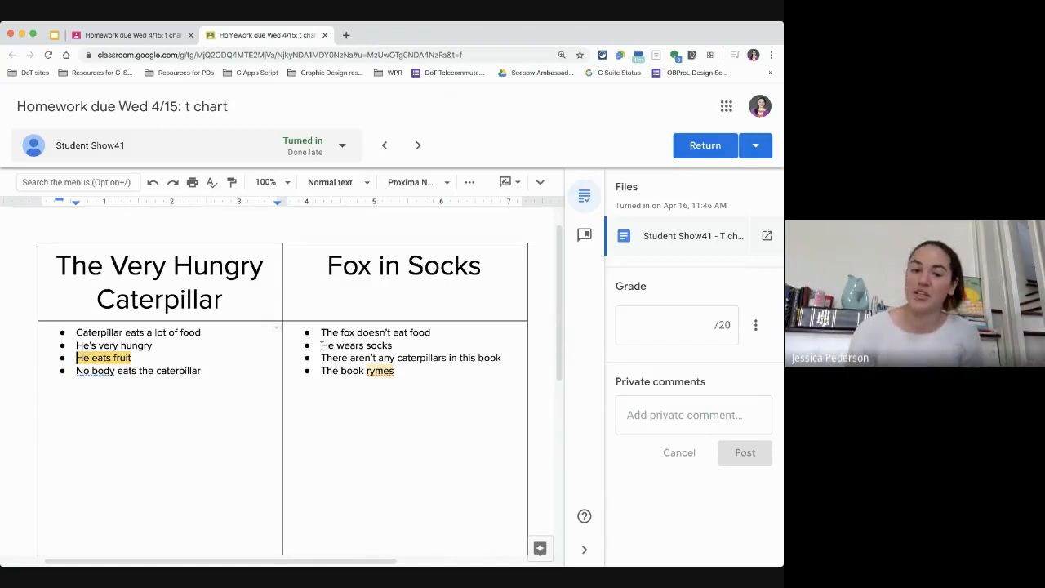
pyautogui.moveTo(319, 344); pyautogui.dragTo(335, 345)
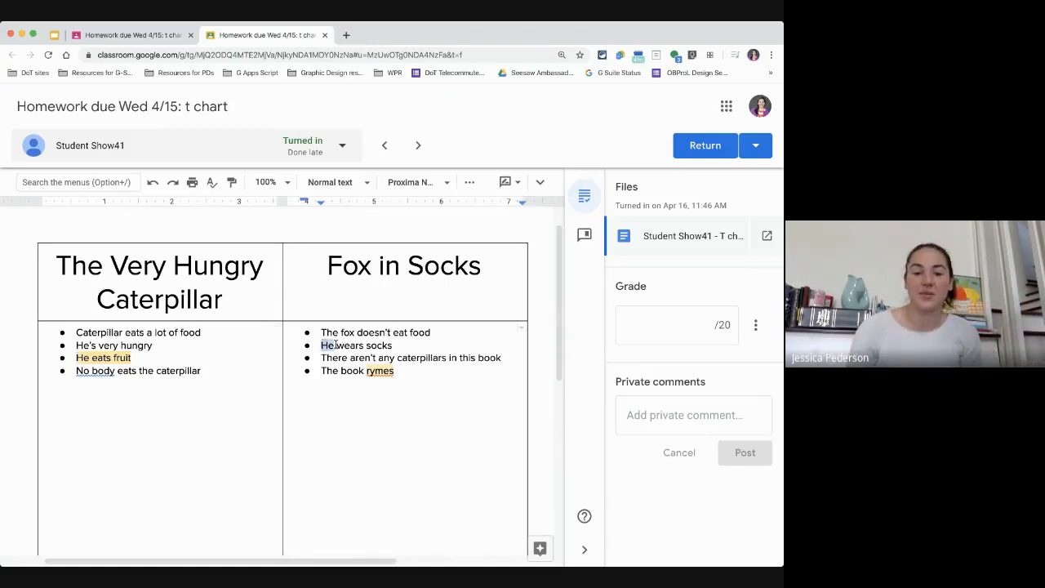
pyautogui.click(328, 346)
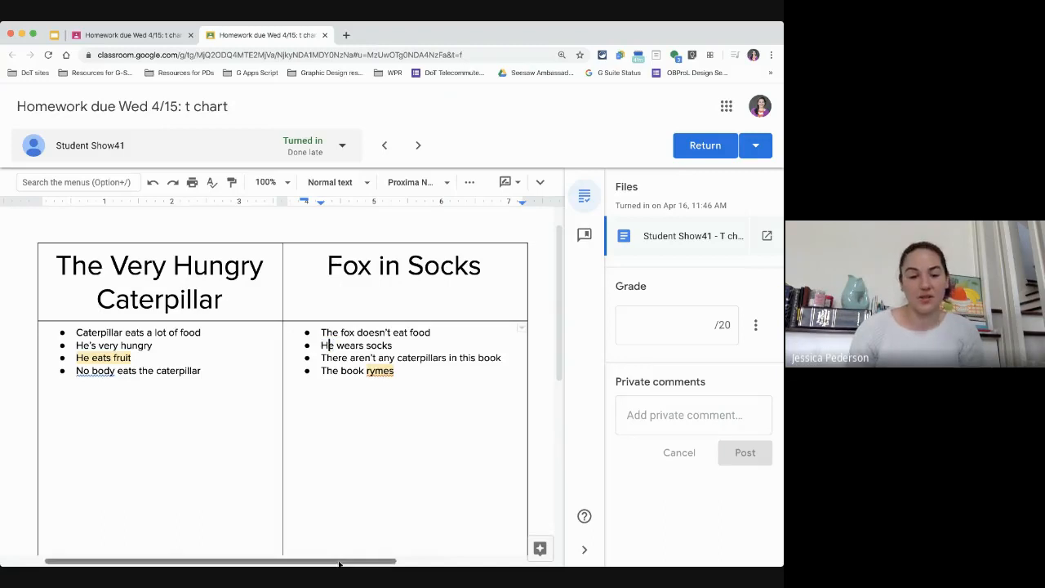
pyautogui.moveTo(340, 563); pyautogui.dragTo(366, 564)
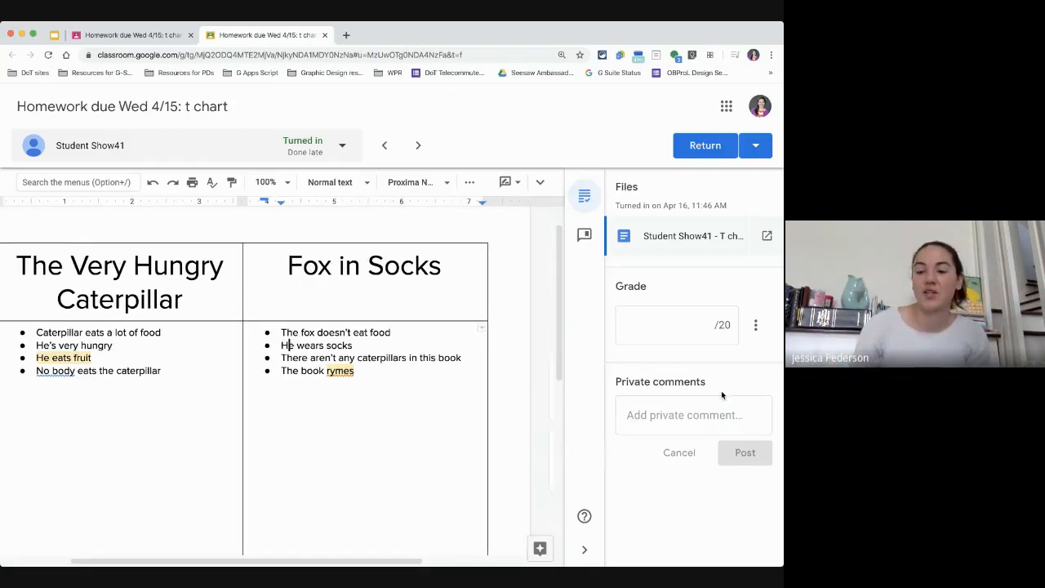
# Step: Write the private comment "I like that you had 4 pieces of evidence on ea" for the student
pyautogui.click(655, 416)
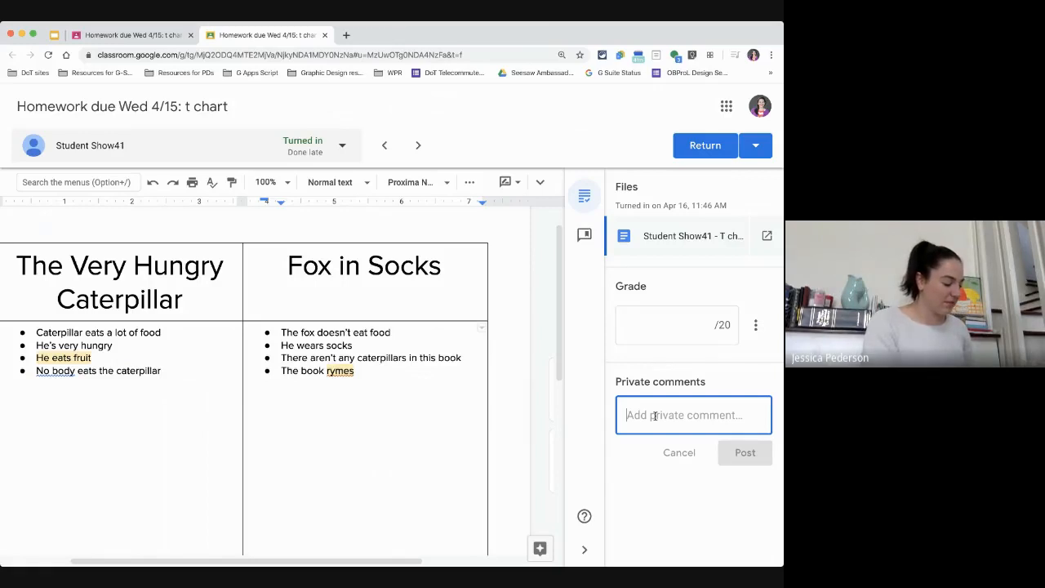
pyautogui.write('I like that you')
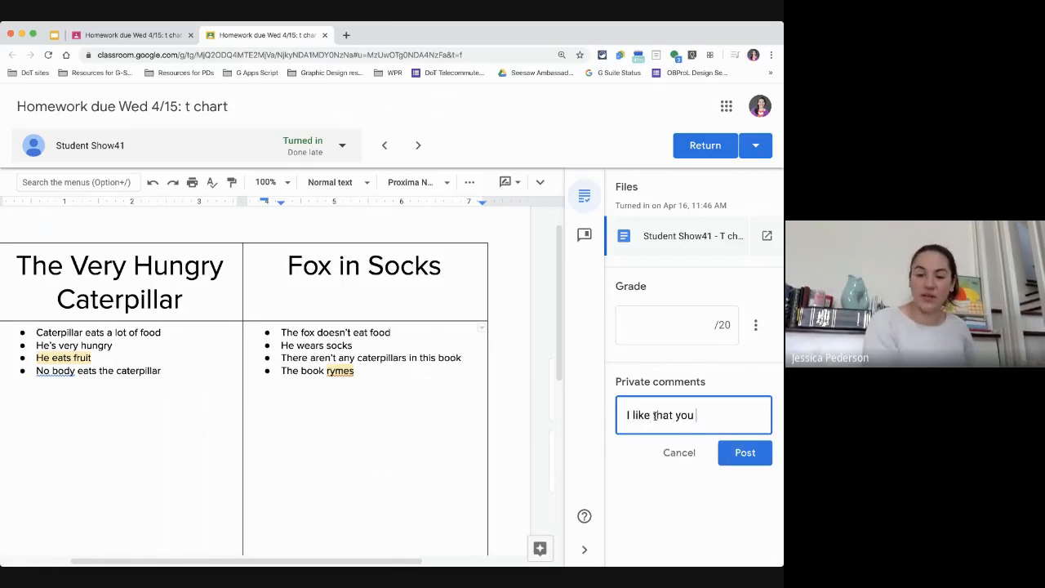
pyautogui.write(' had 4 piec')
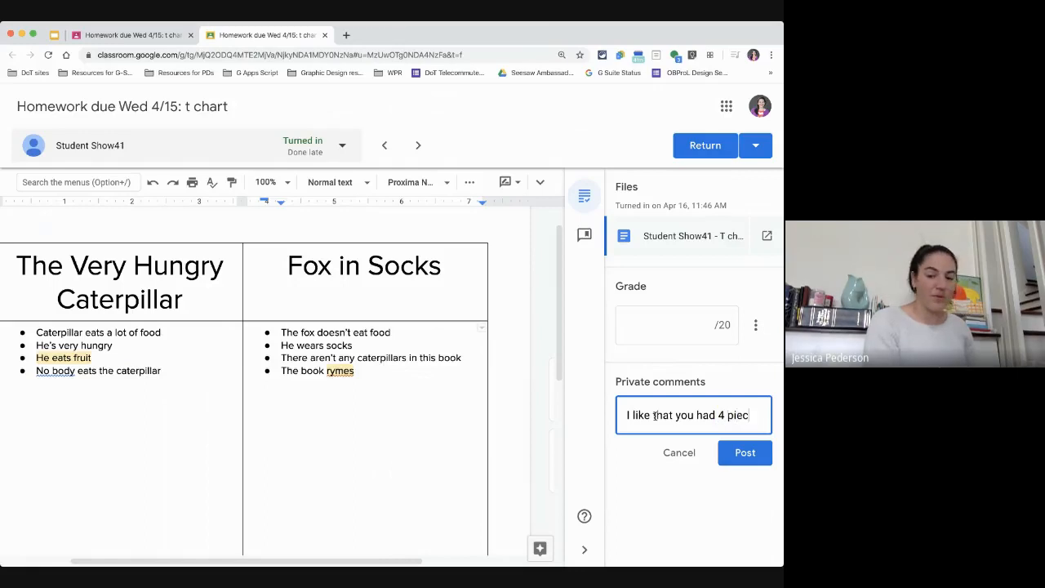
pyautogui.write('es of evidence on ea')
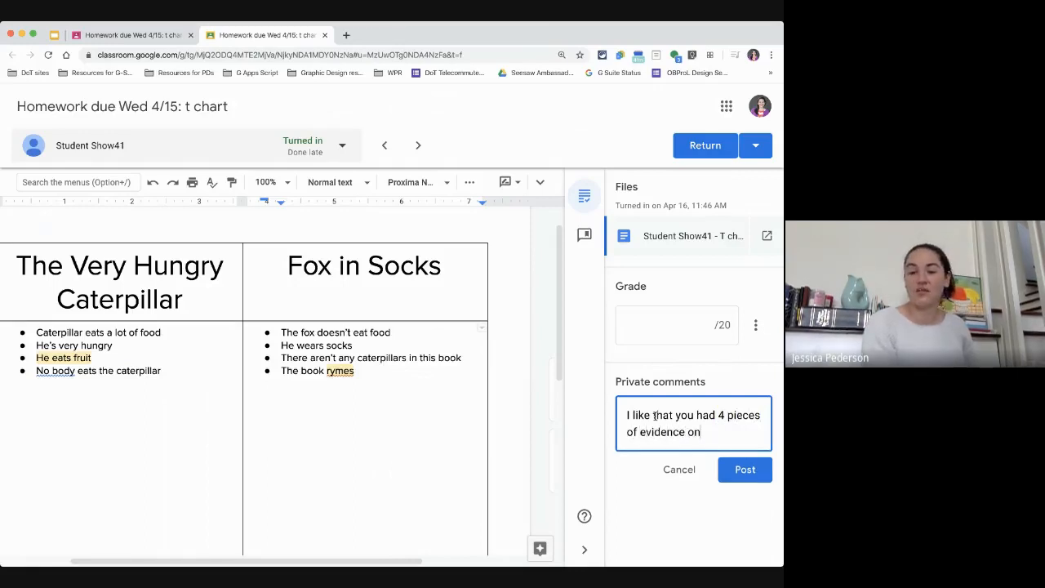
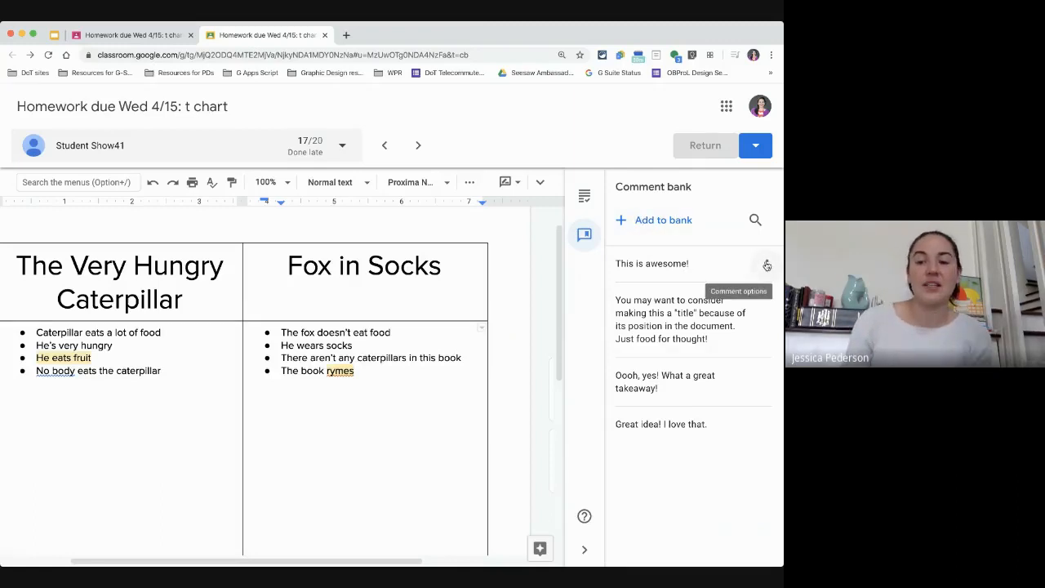
# Step: Copy the "This is awesome!" comment from the comment bank to the clipboard
pyautogui.click(767, 265)
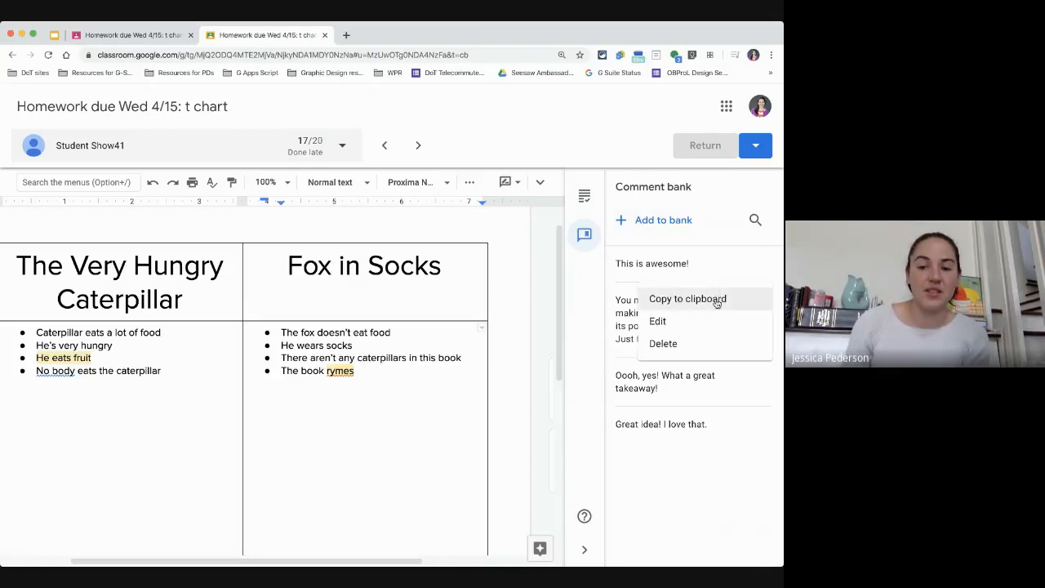
pyautogui.click(716, 301)
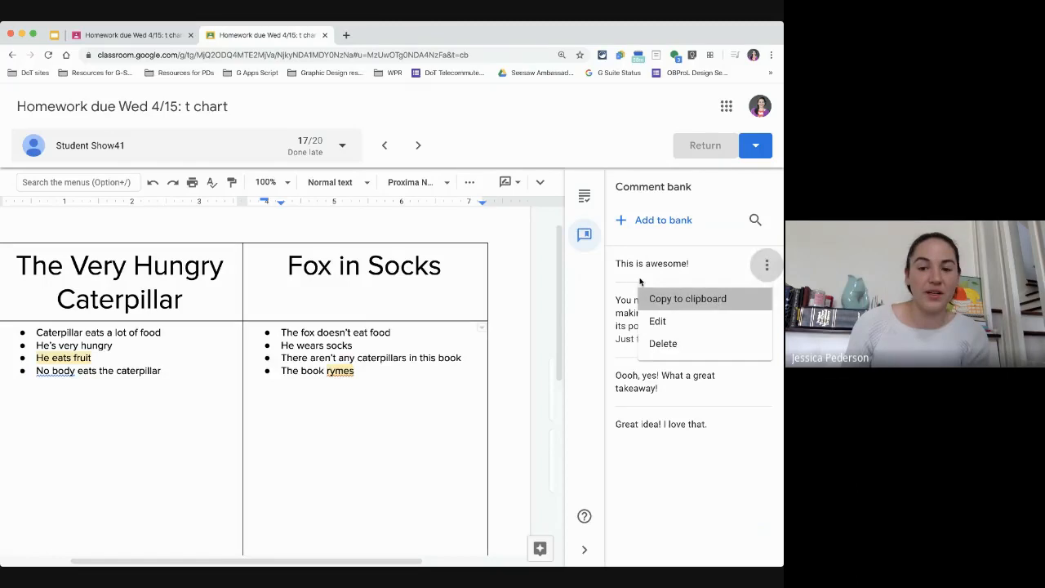
pyautogui.doubleClick(381, 332)
pyautogui.click(529, 344)
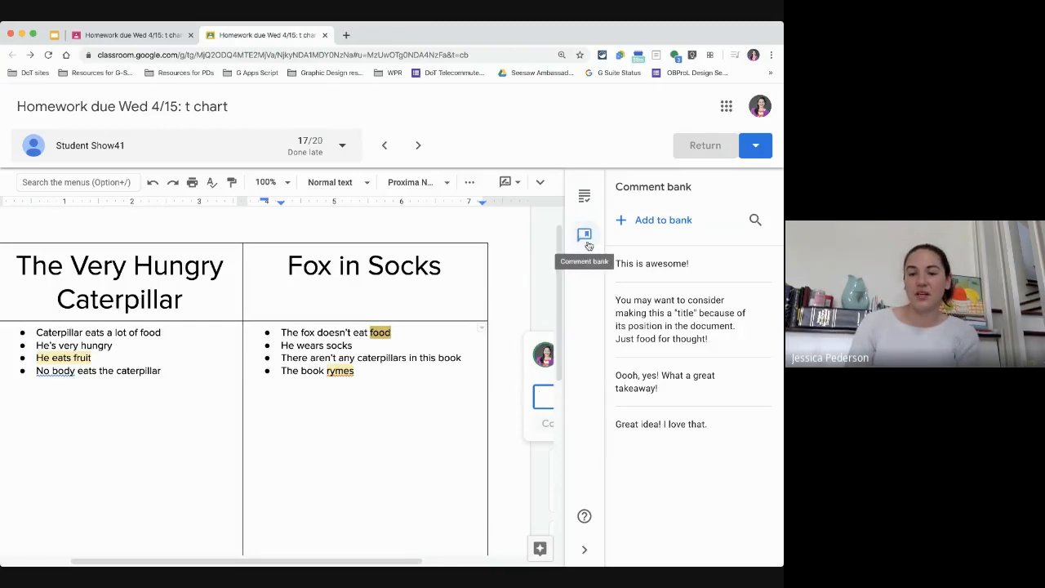
pyautogui.click(539, 287)
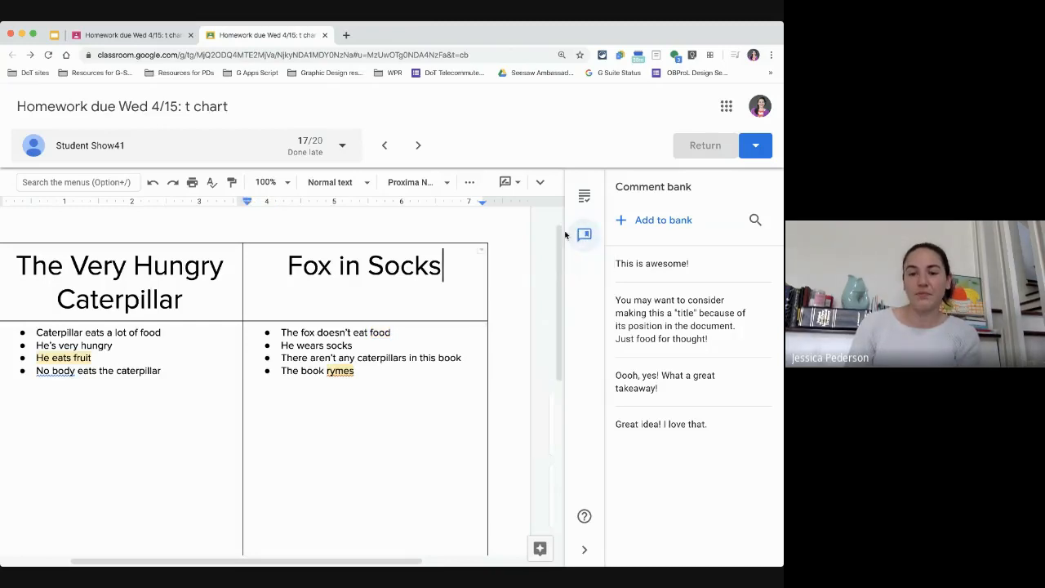
pyautogui.click(586, 196)
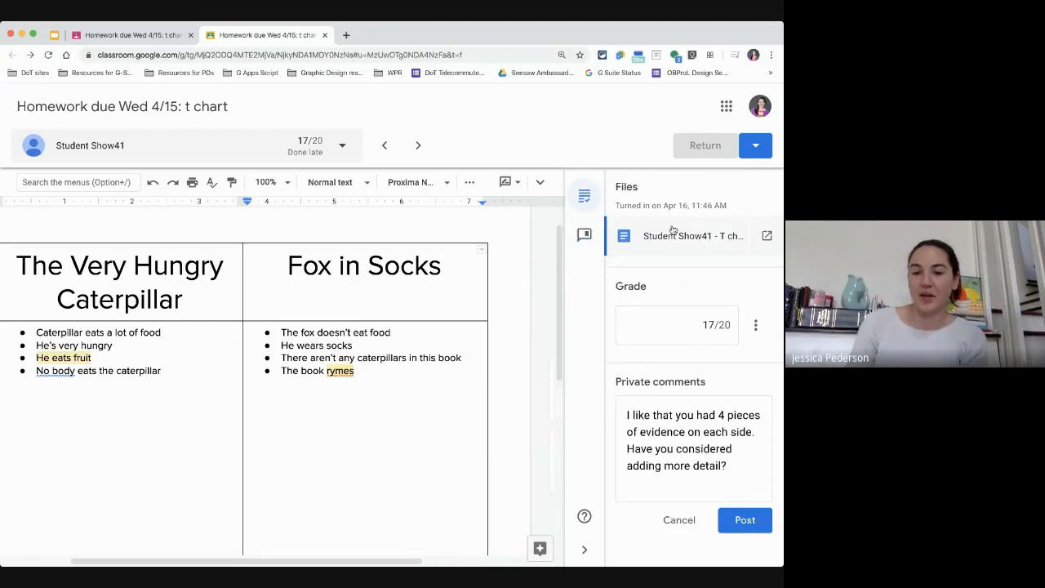
pyautogui.click(583, 236)
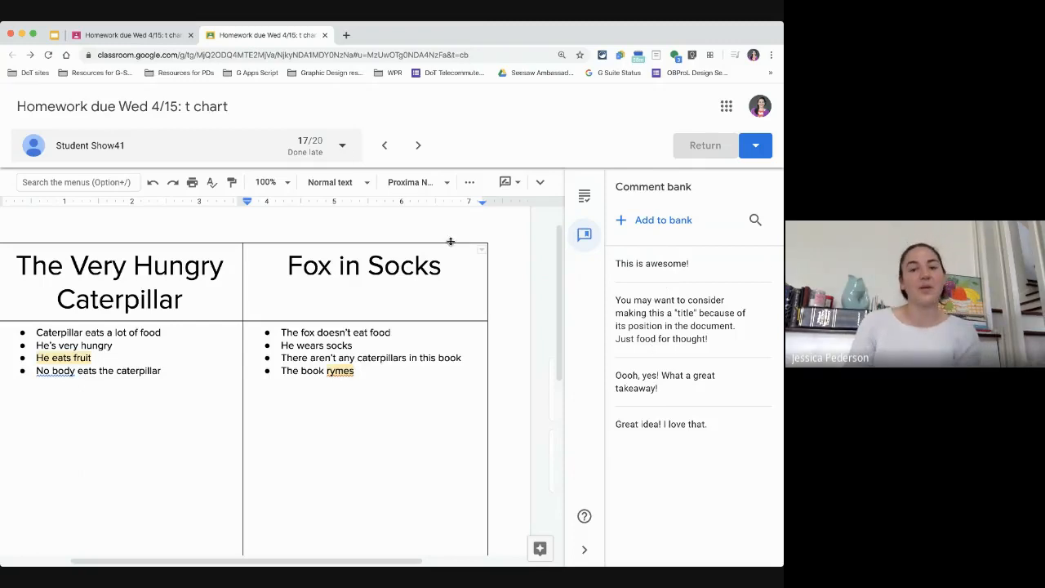
# Step: Sort the student list in the grading view by status
pyautogui.click(333, 150)
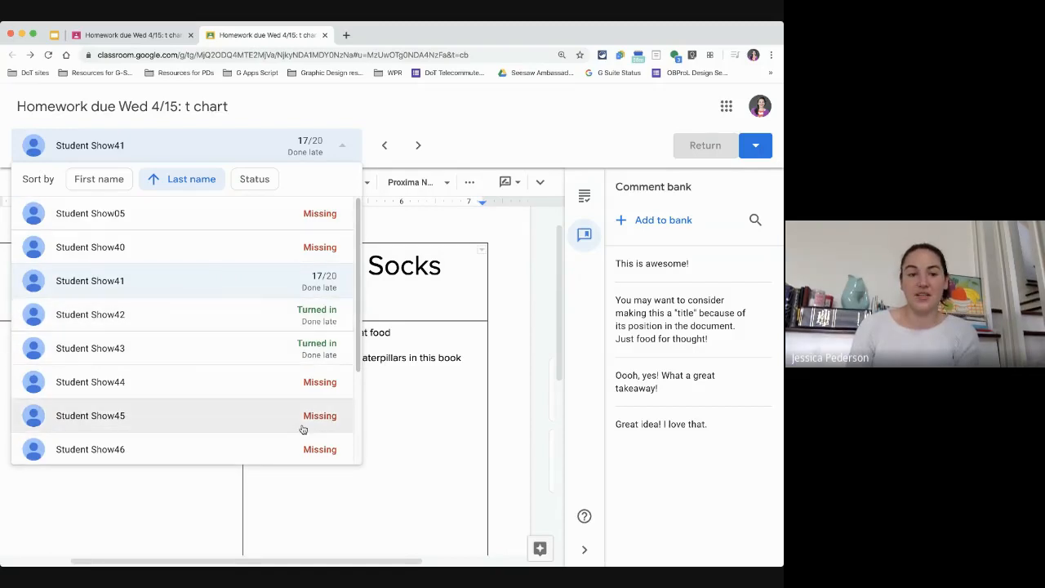
pyautogui.click(272, 184)
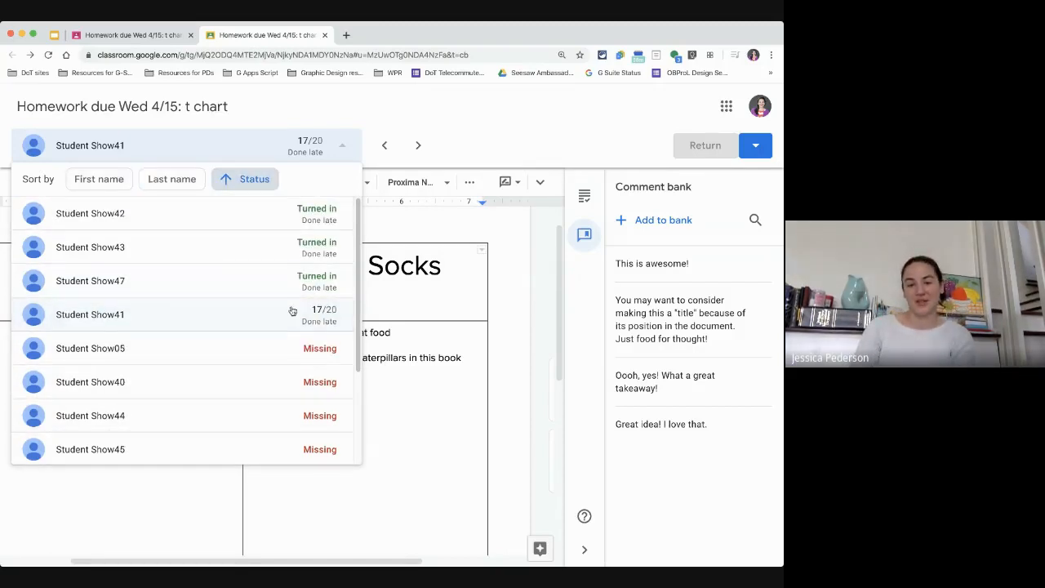
pyautogui.click(450, 149)
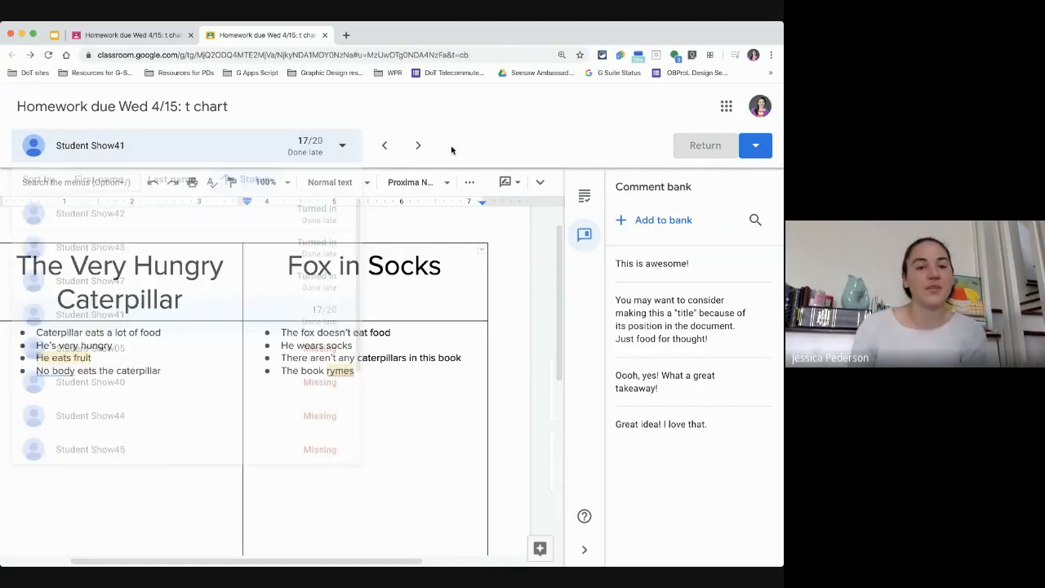
# Step: Close the grading tool tab and return to the assignment's Student work list
pyautogui.click(325, 38)
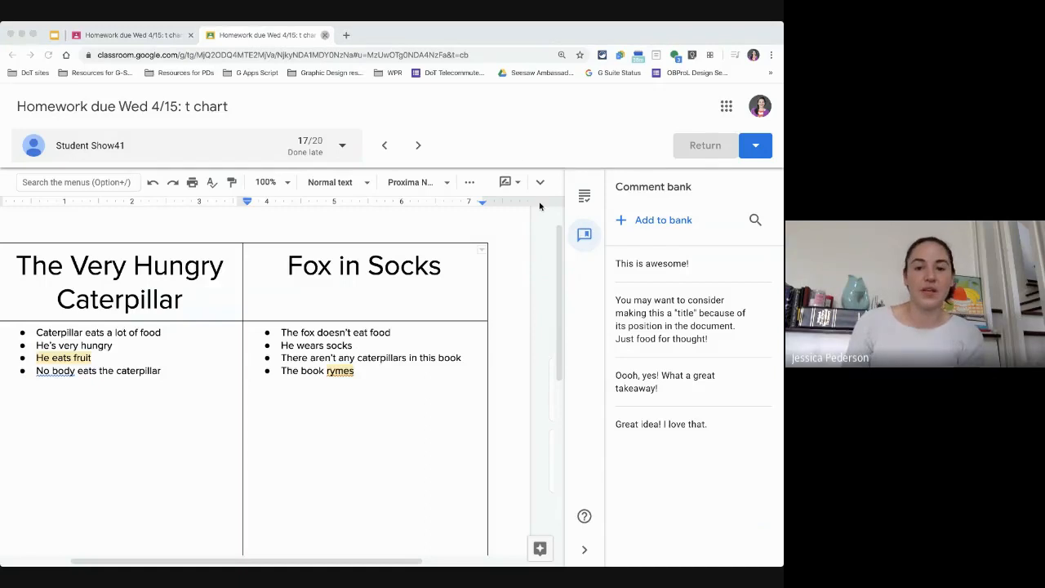
pyautogui.click(567, 211)
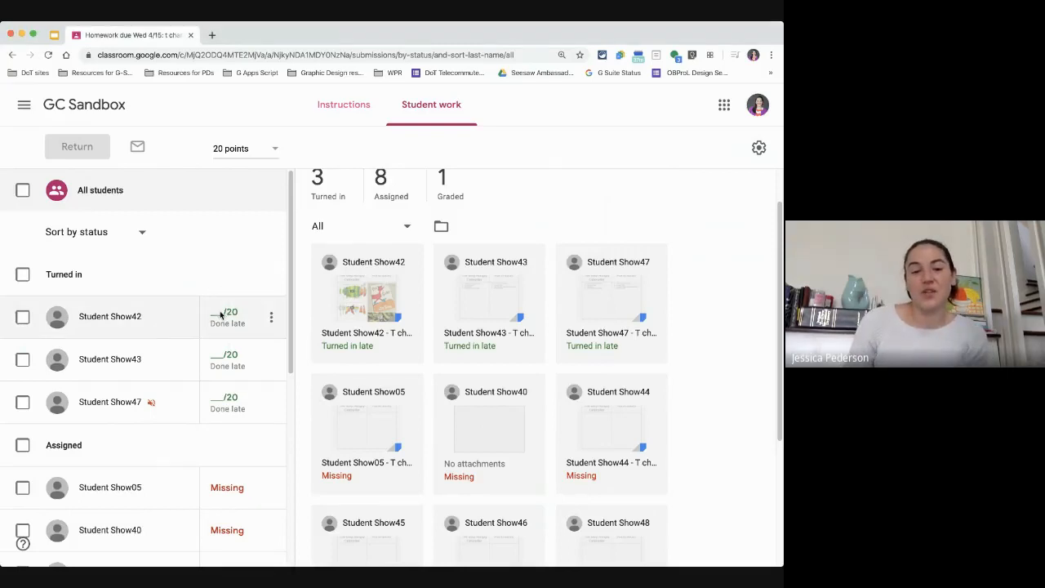
# Step: Try to enter a grade of 20 for Student Show42 in the student list
pyautogui.click(218, 313)
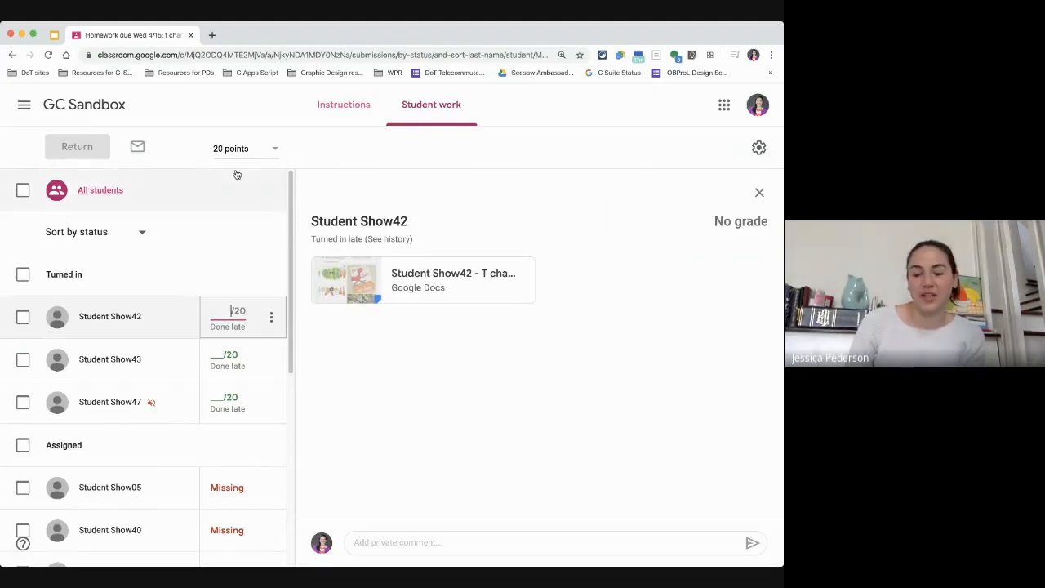
pyautogui.write('20')
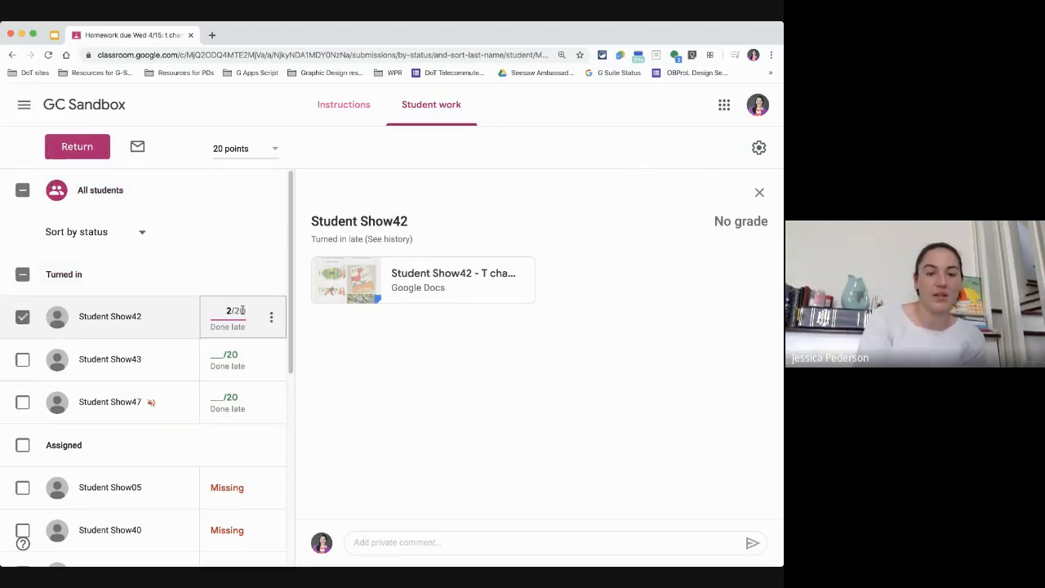
pyautogui.press('BackSpace')
pyautogui.click(337, 346)
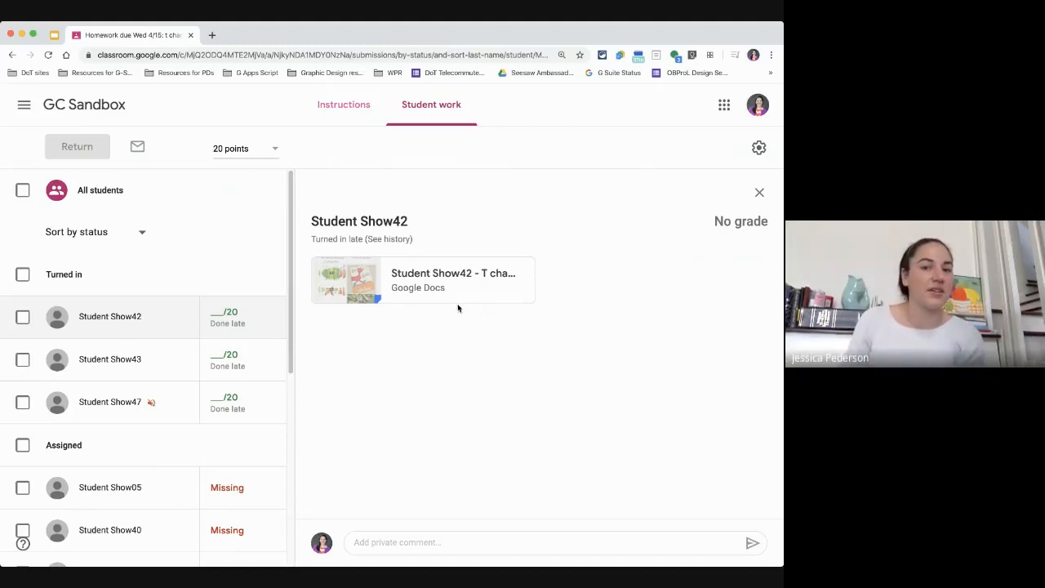
# Step: Open the Student work page of the "Homework due Fri 4/17: Stage areas" assignment from Classwork
pyautogui.click(84, 110)
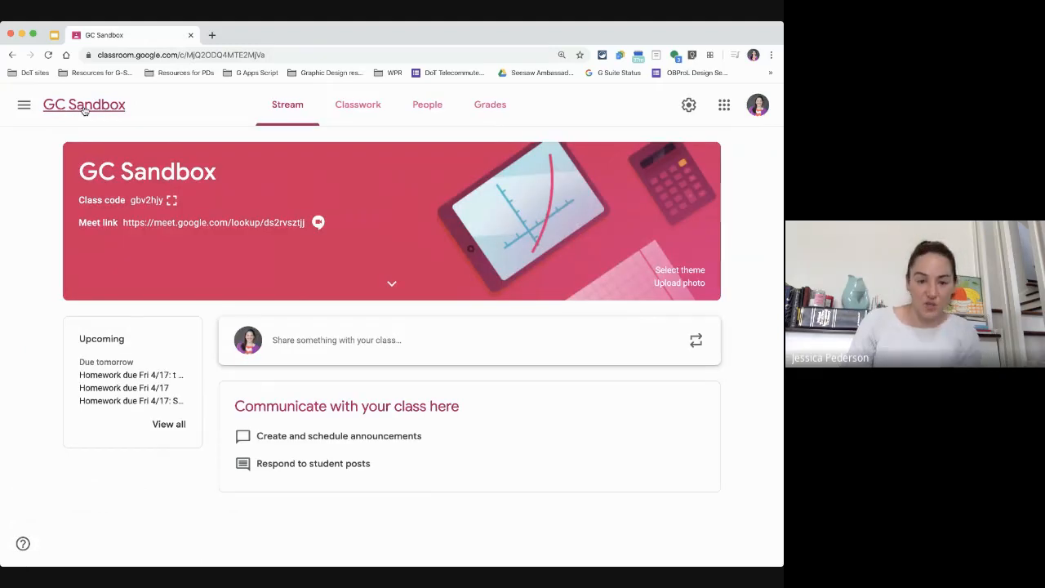
pyautogui.click(354, 112)
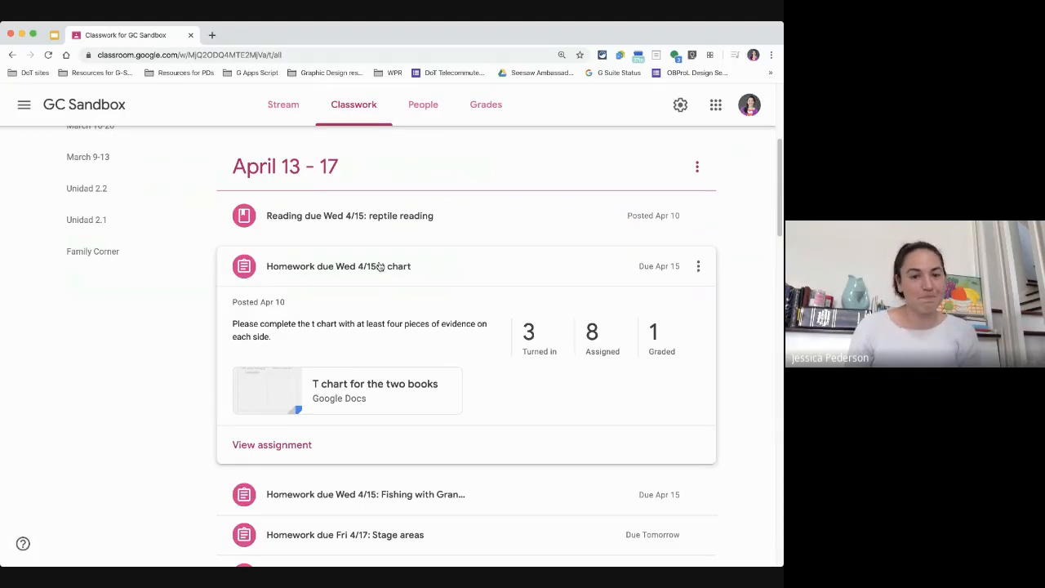
pyautogui.click(378, 265)
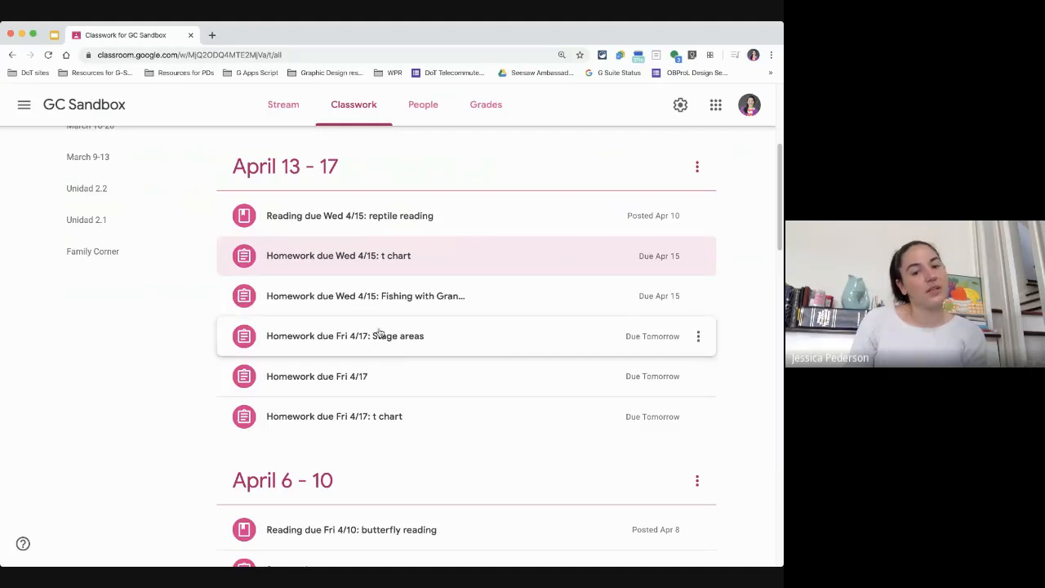
pyautogui.click(344, 337)
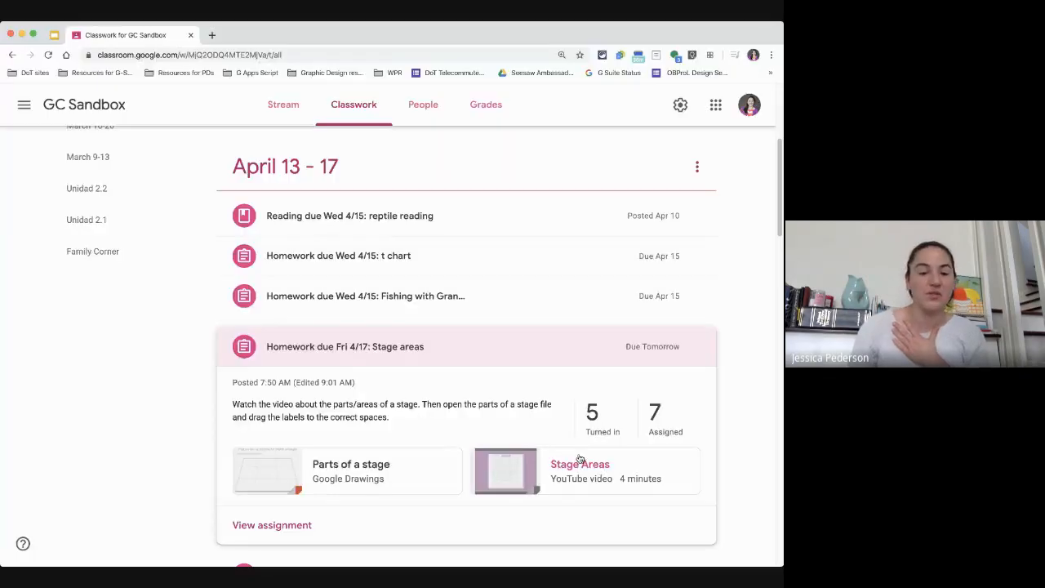
pyautogui.click(285, 533)
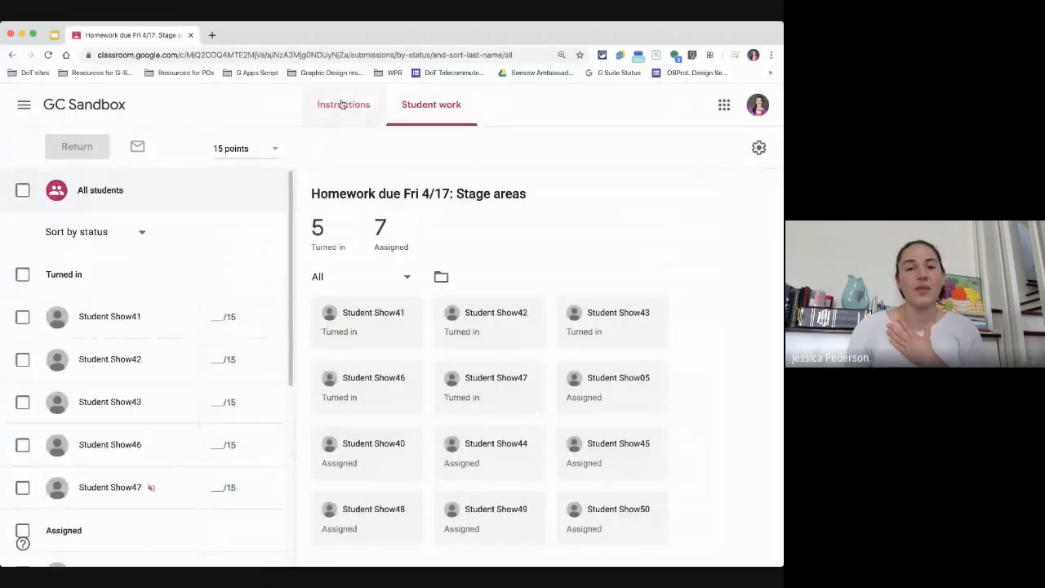
pyautogui.click(342, 104)
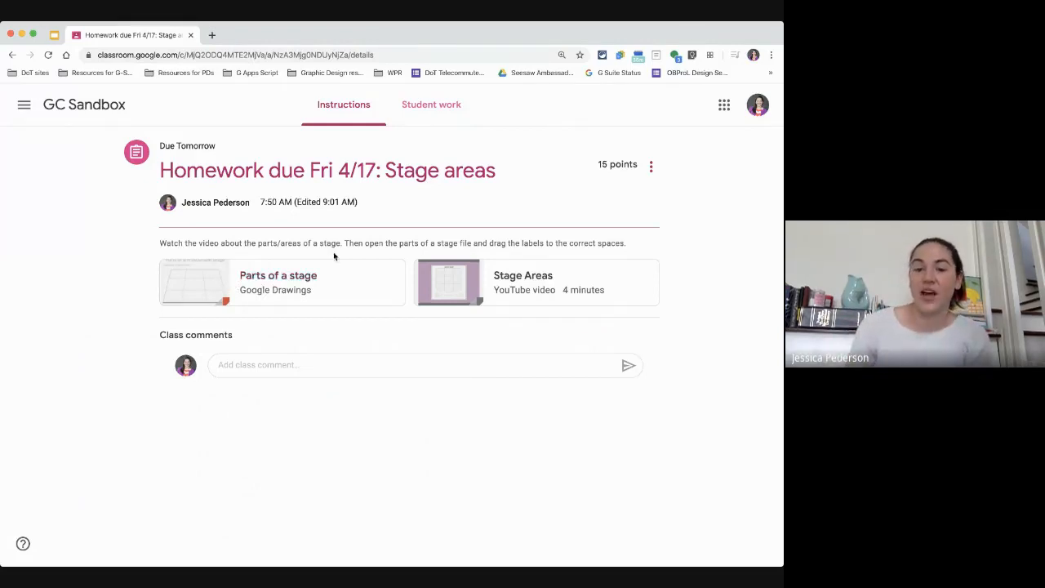
pyautogui.click(418, 113)
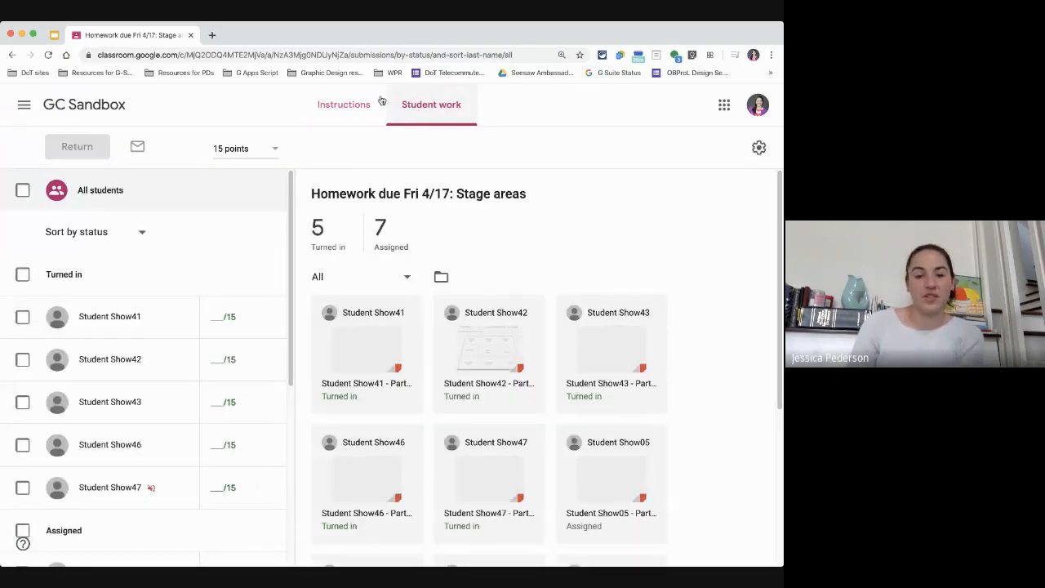
# Step: Open Student Show05's Parts of a stage submission in the grading tool
pyautogui.scroll(-1, 383, 457)
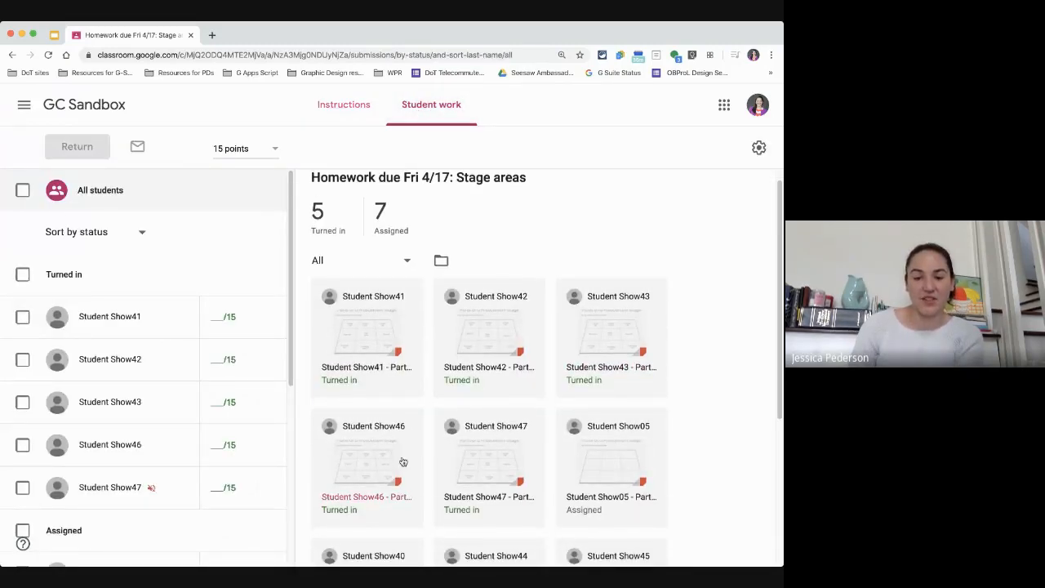
pyautogui.scroll(-4, 402, 463)
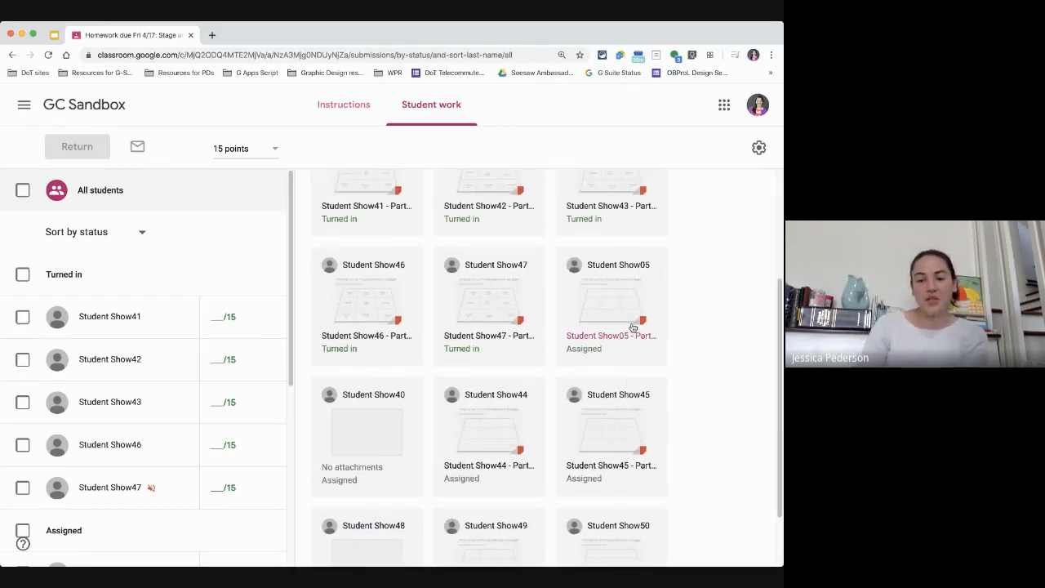
pyautogui.click(620, 325)
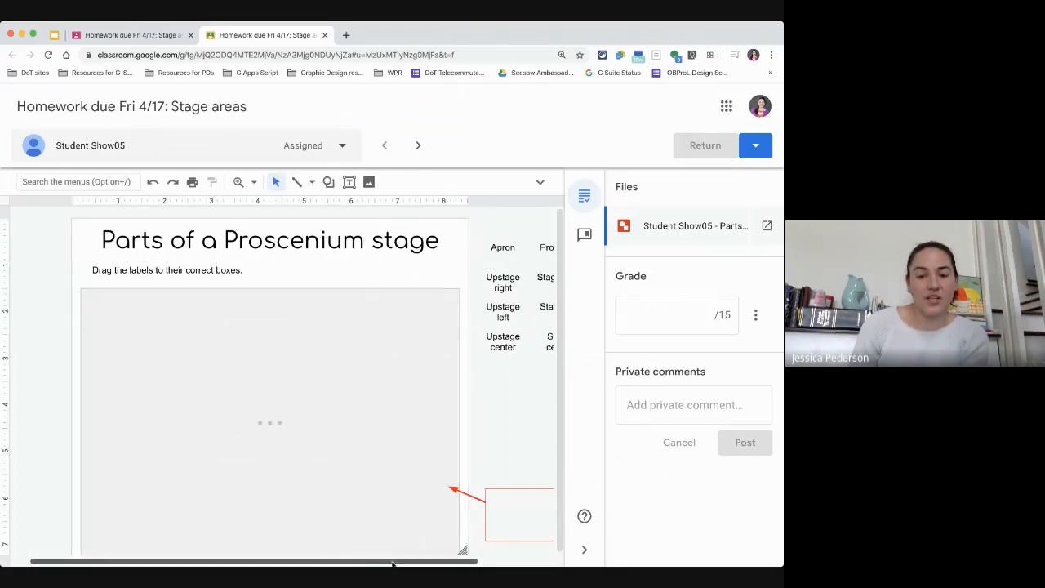
# Step: Select the Apron label beside the stage diagram in the student's drawing
pyautogui.hscroll(3, 391, 565)
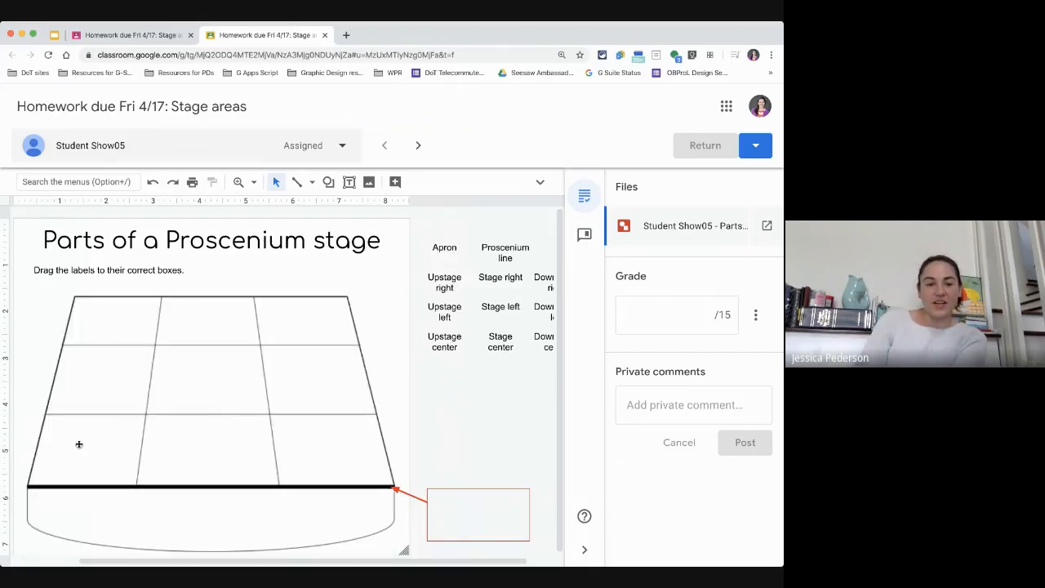
pyautogui.click(447, 245)
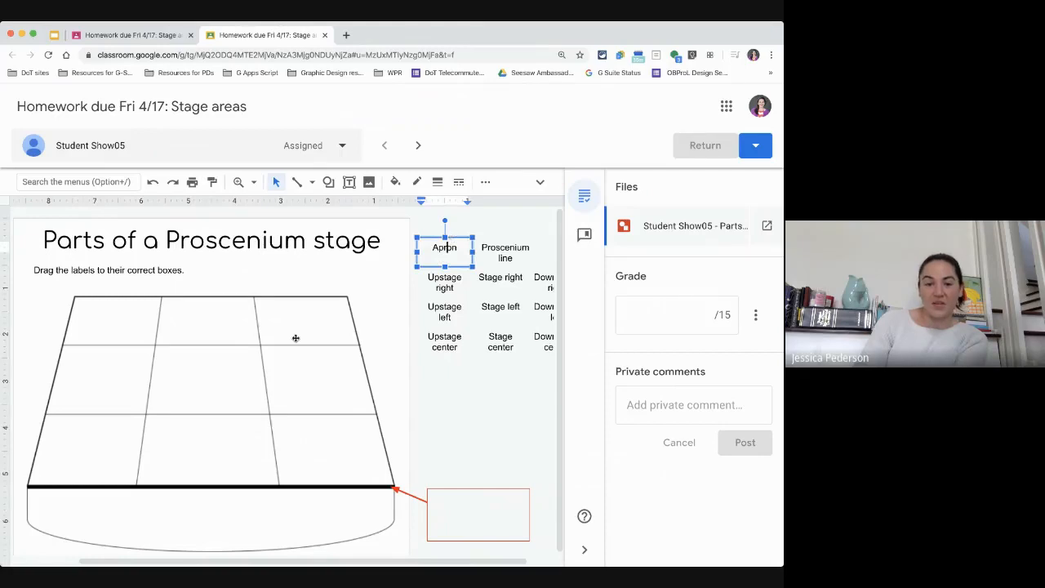
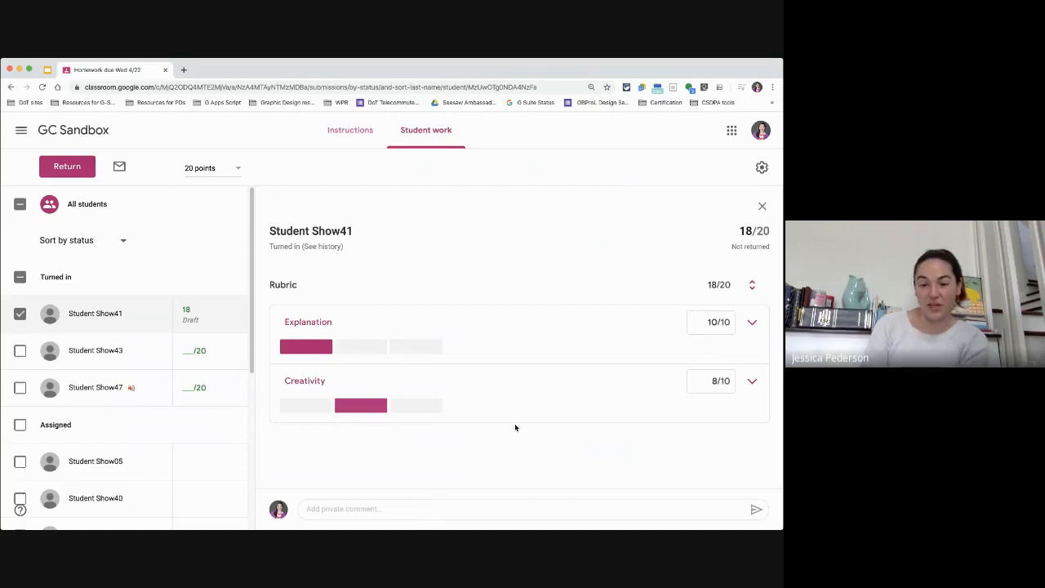
# Step: Post the private comment "Great job! I like that book a lot too." on Student Show41's work
pyautogui.click(382, 508)
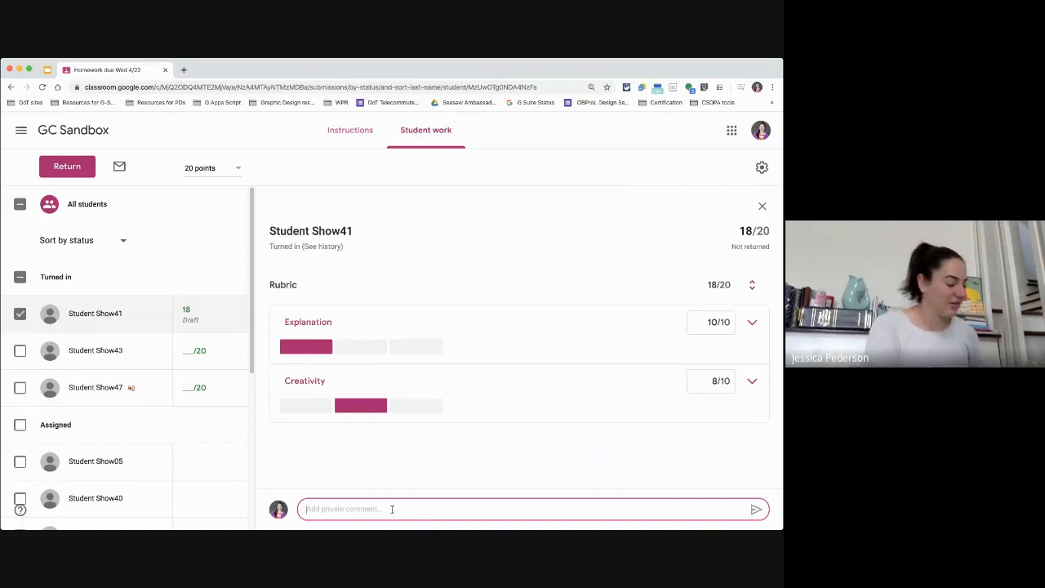
pyautogui.write('Great jo')
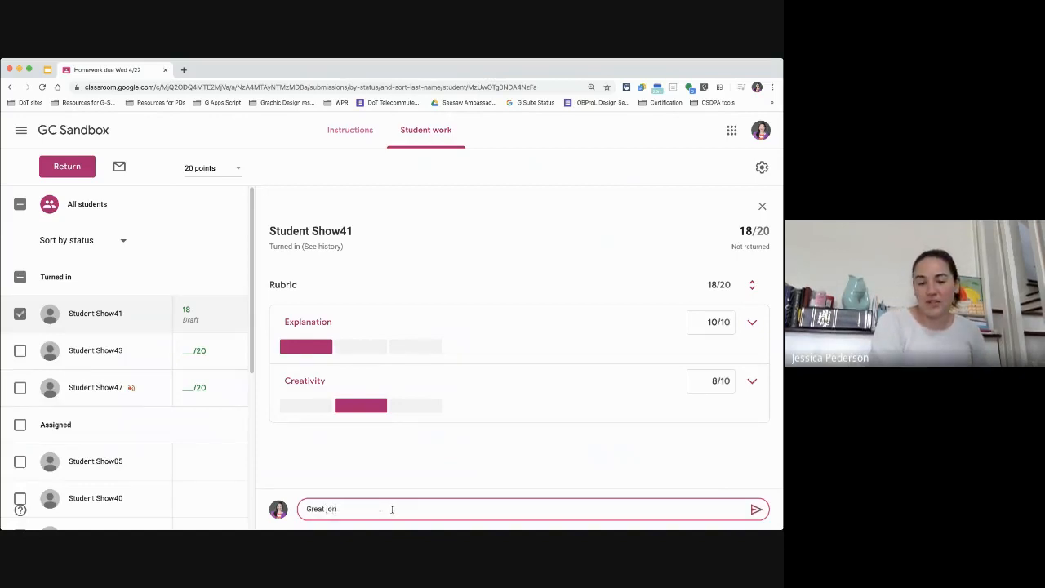
pyautogui.write('b! I likle t')
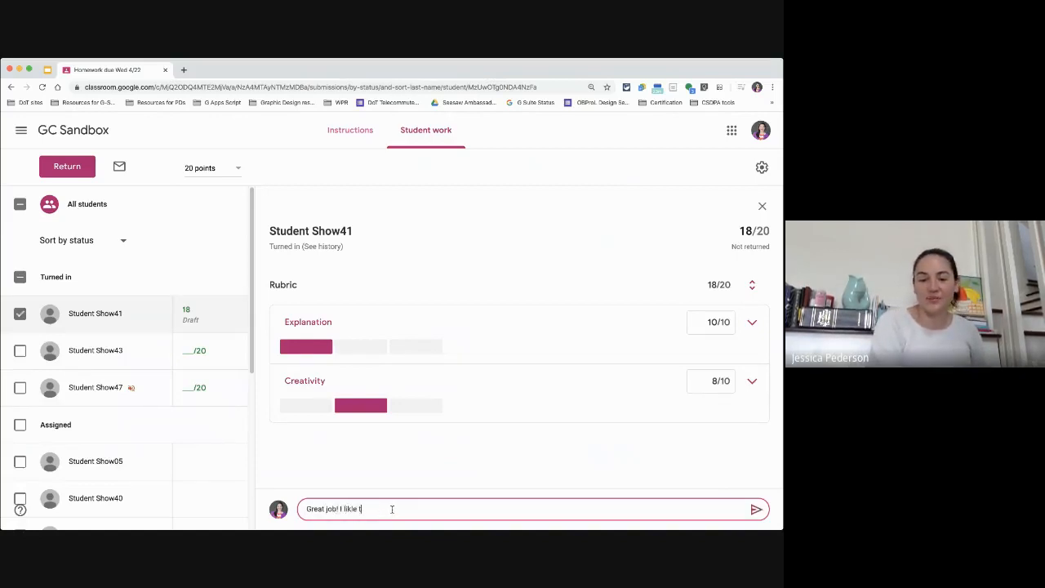
pyautogui.press('BackSpace')
pyautogui.press('BackSpace')
pyautogui.press('BackSpace')
pyautogui.press('BackSpace')
pyautogui.write('e that book')
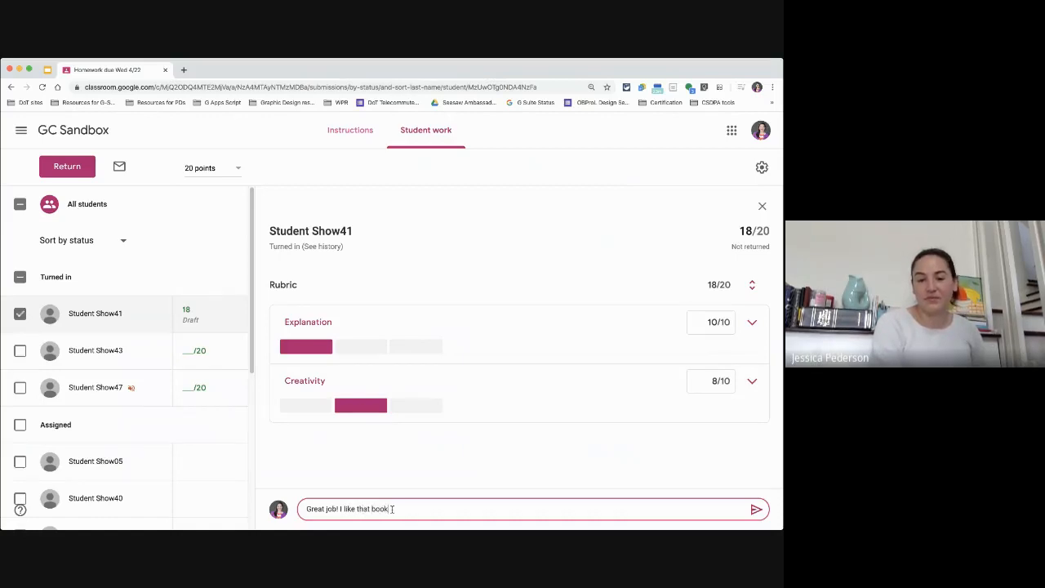
pyautogui.write(' a lot')
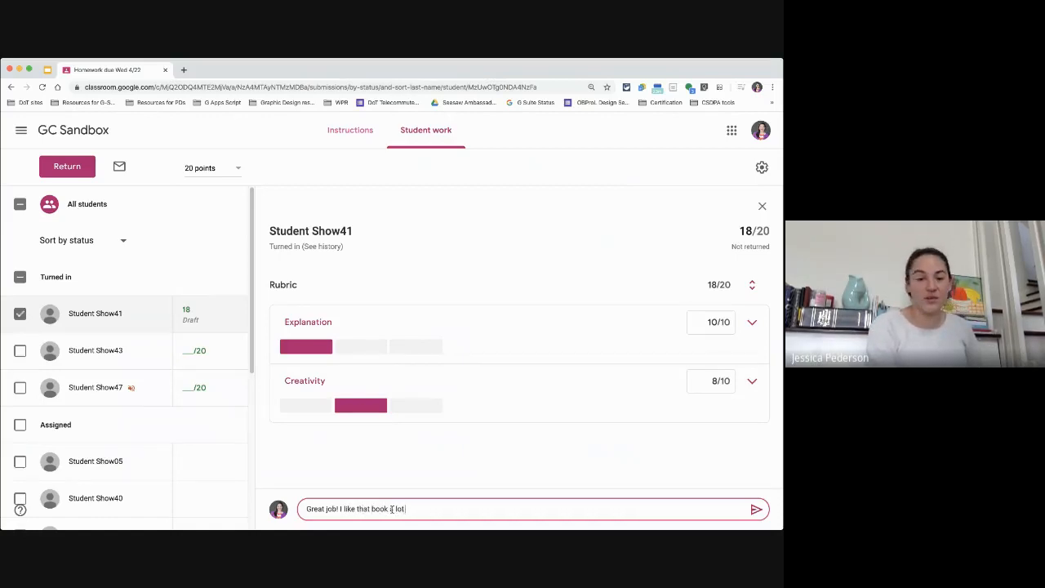
pyautogui.write(' too.')
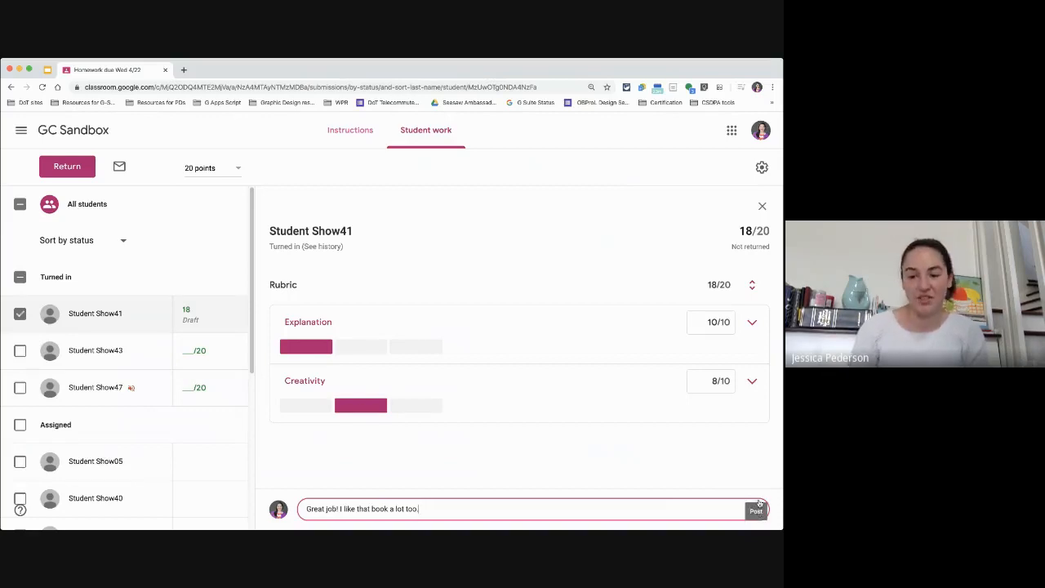
pyautogui.click(756, 507)
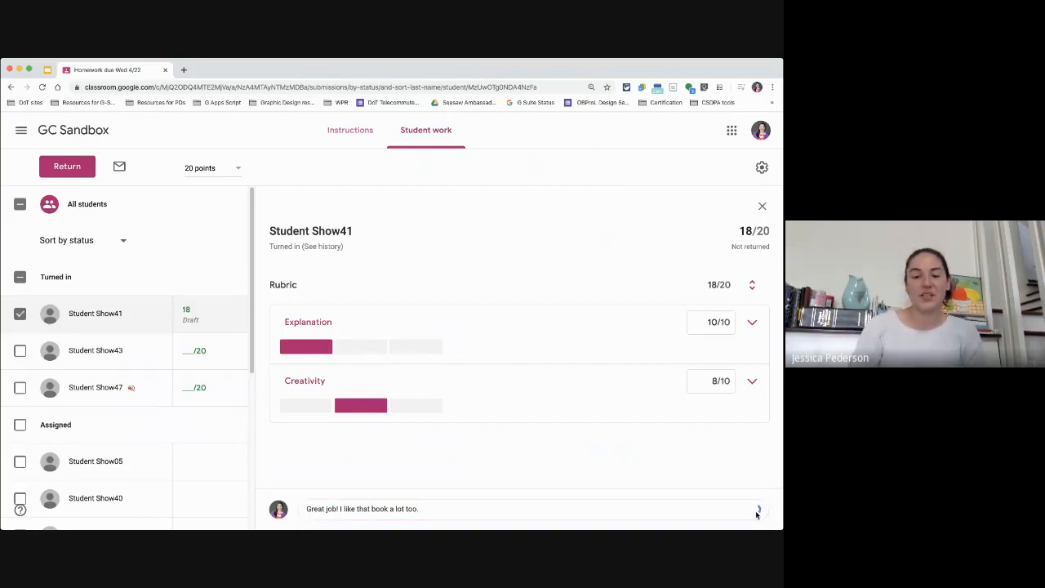
# Step: Return Student Show41's graded work to the student
pyautogui.click(67, 167)
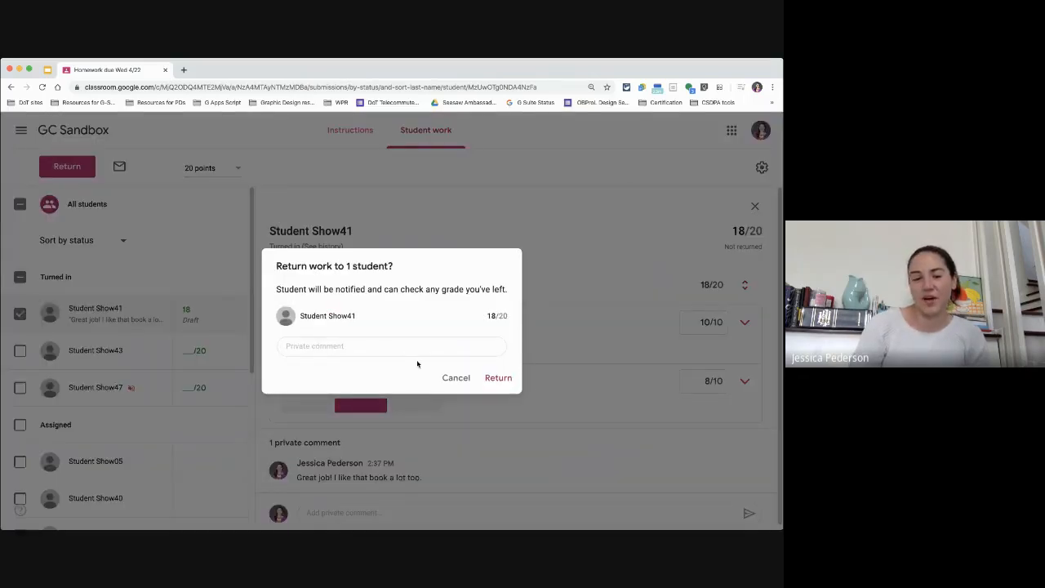
pyautogui.click(499, 379)
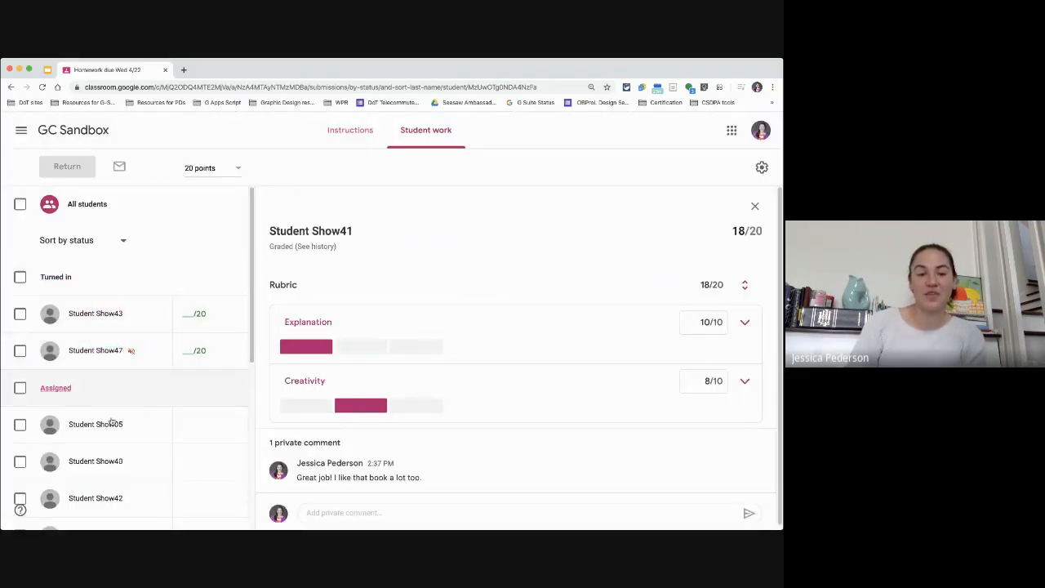
pyautogui.scroll(-6, 81, 425)
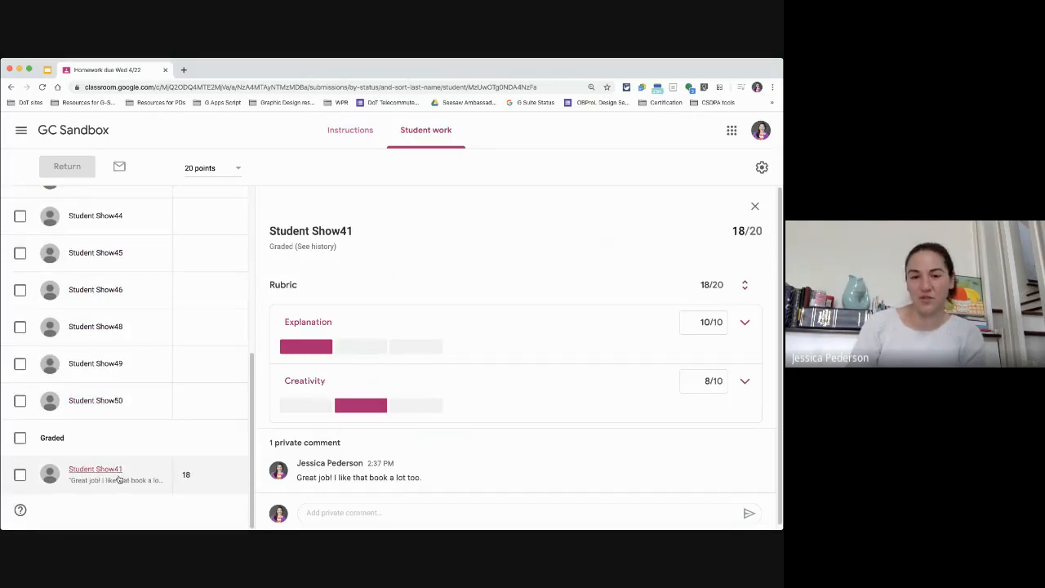
pyautogui.scroll(6, 131, 457)
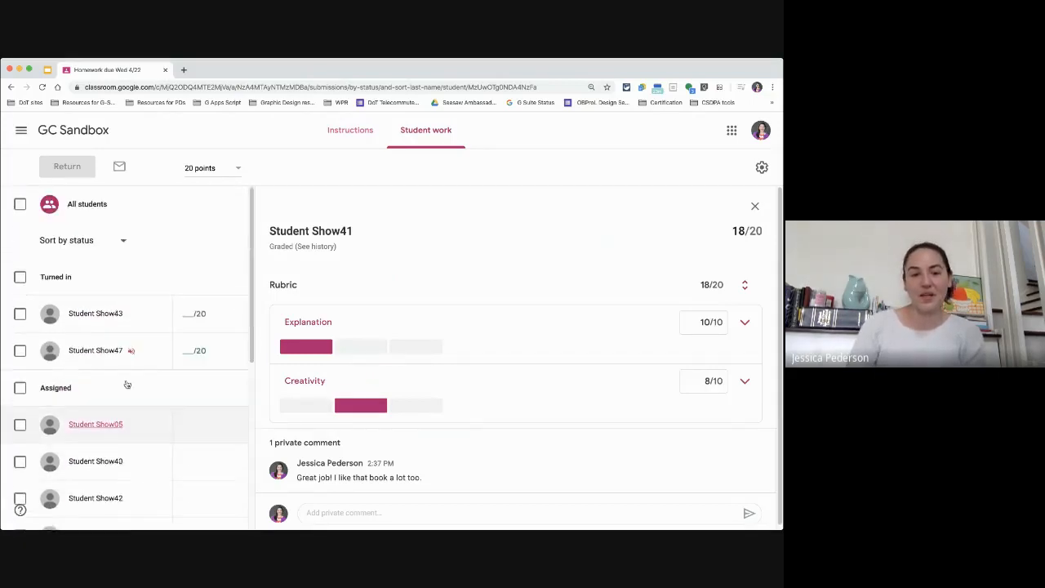
# Step: Open Student Show43's submission, then check and clear the turned-in students' selection boxes
pyautogui.click(95, 316)
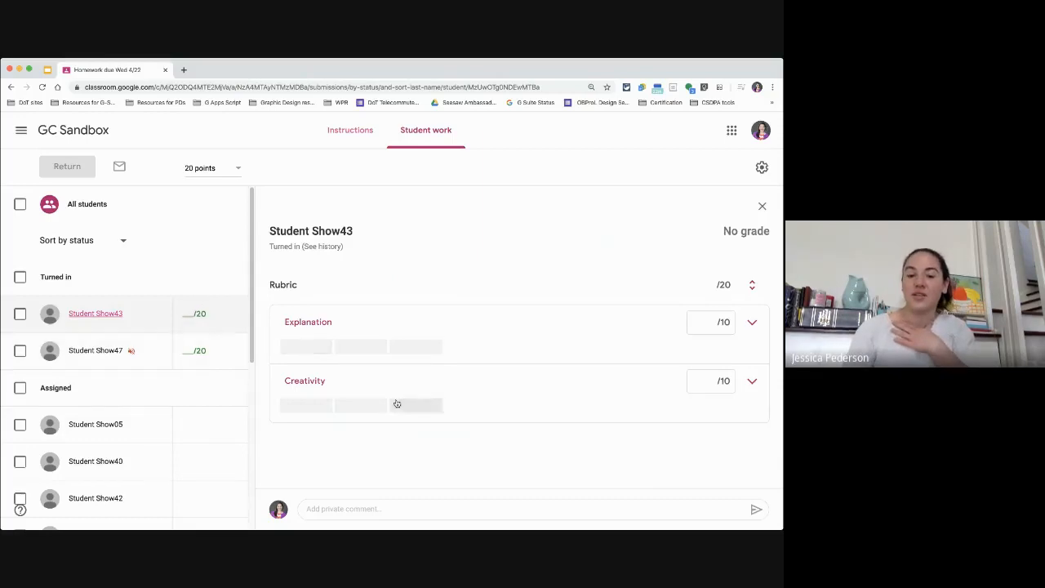
pyautogui.click(216, 326)
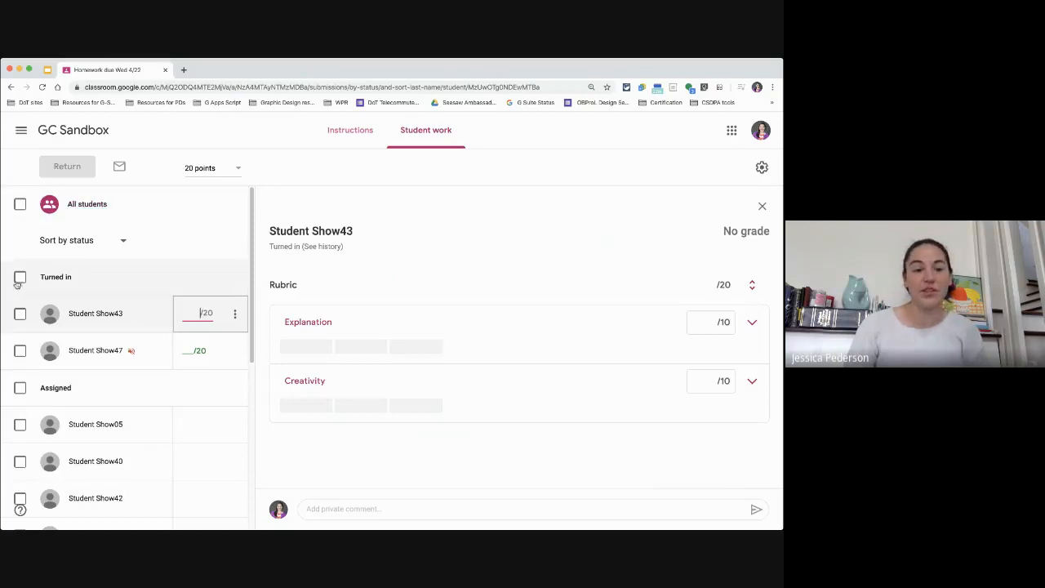
pyautogui.click(20, 314)
pyautogui.click(19, 351)
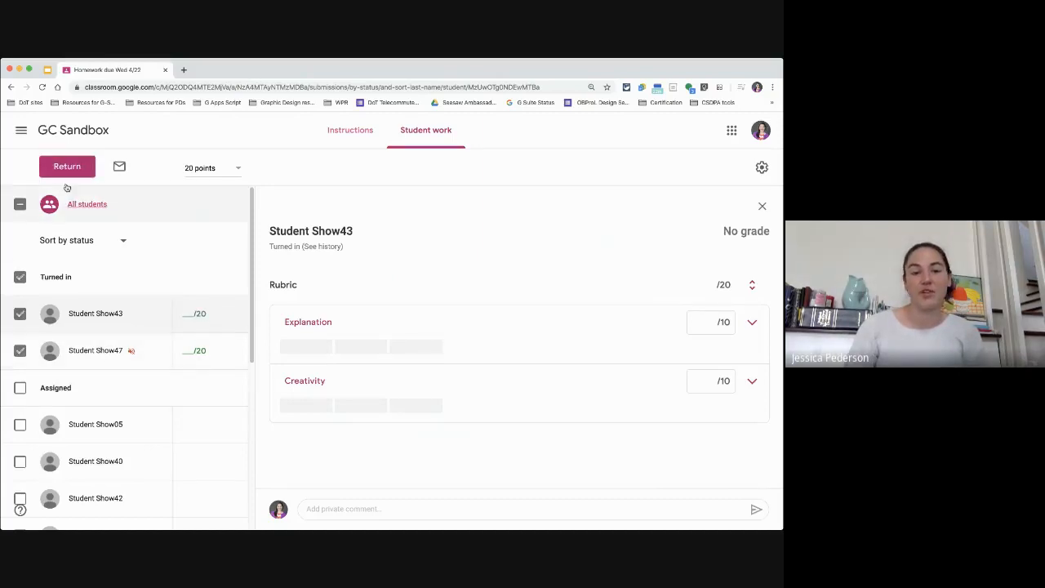
pyautogui.click(20, 205)
pyautogui.click(21, 205)
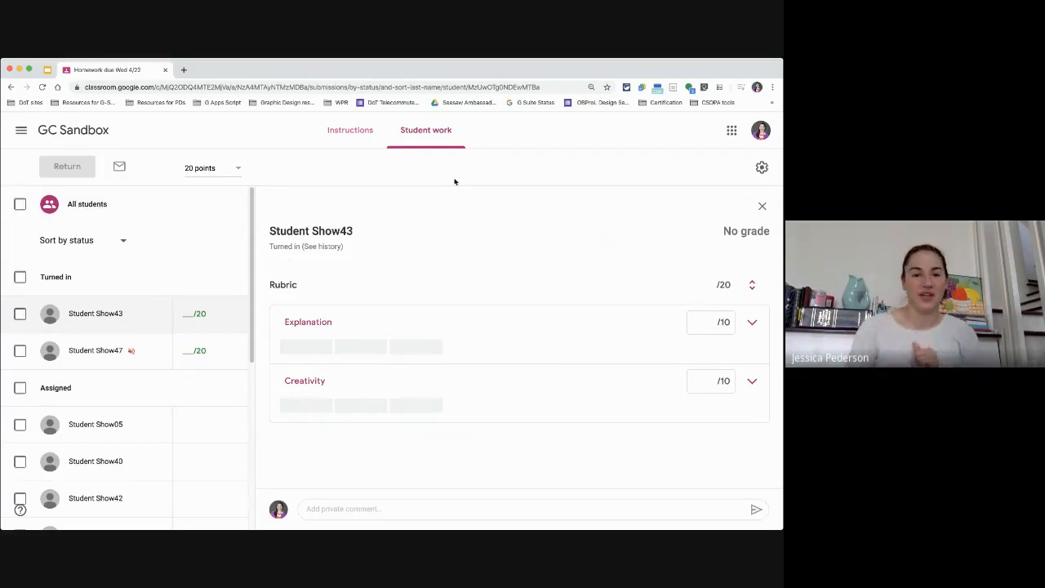
# Step: Open the student work of the "Homework due Wed 4/1: topic sentence" assignment from the class's Classwork page
pyautogui.click(74, 130)
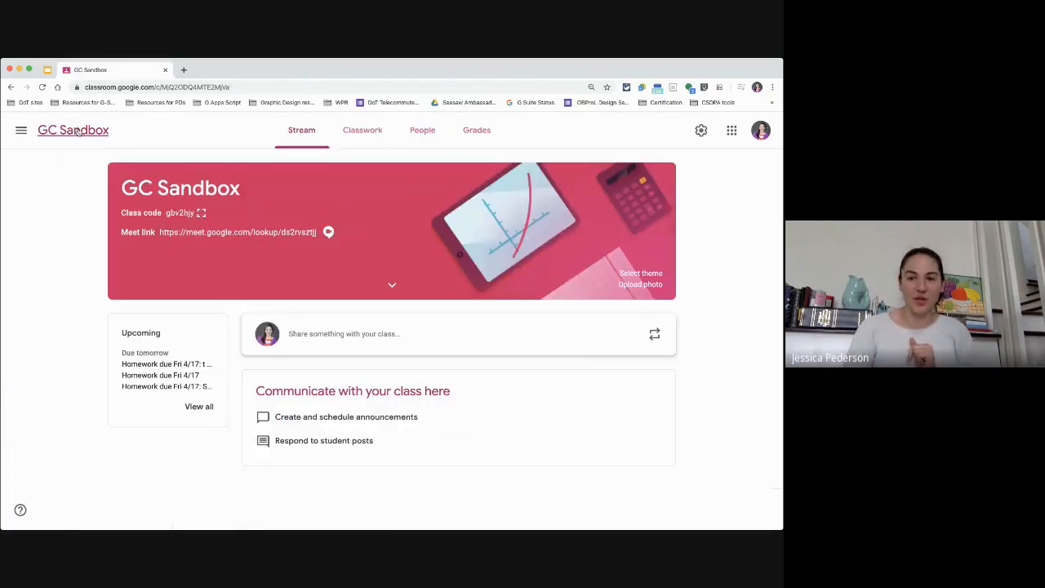
pyautogui.click(367, 131)
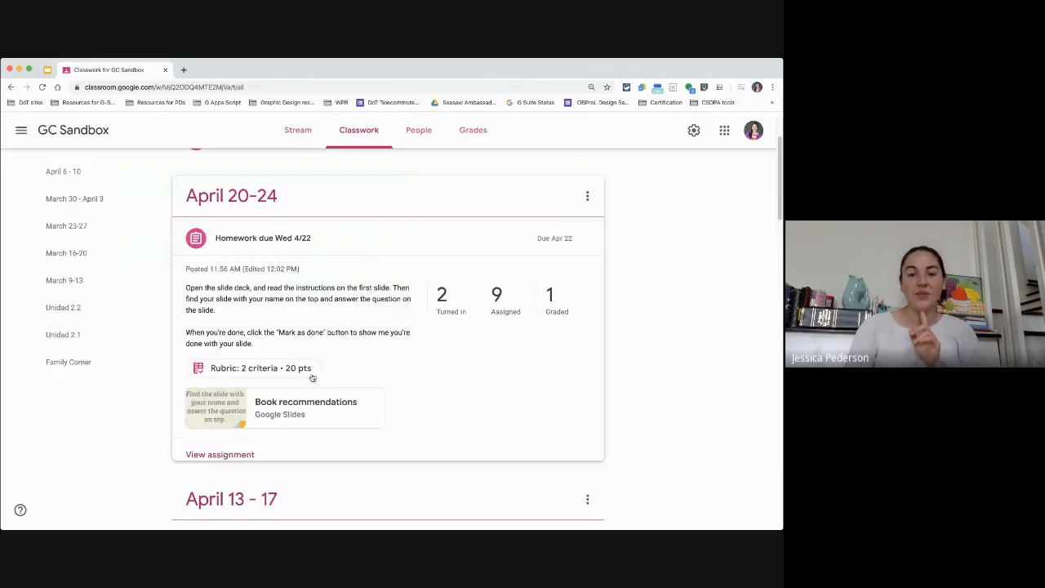
pyautogui.click(286, 243)
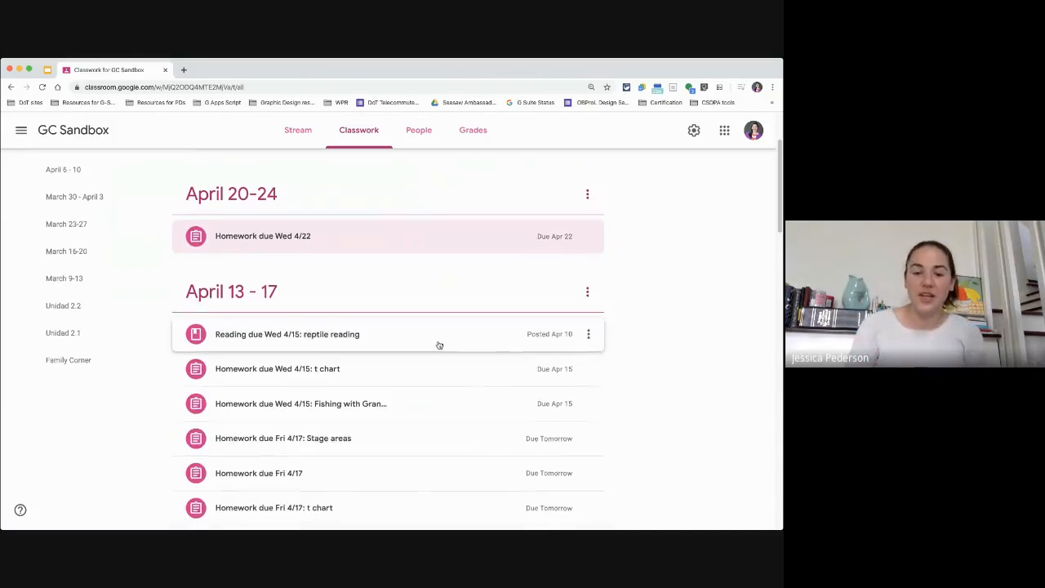
pyautogui.scroll(-2, 438, 343)
pyautogui.scroll(-5, 439, 343)
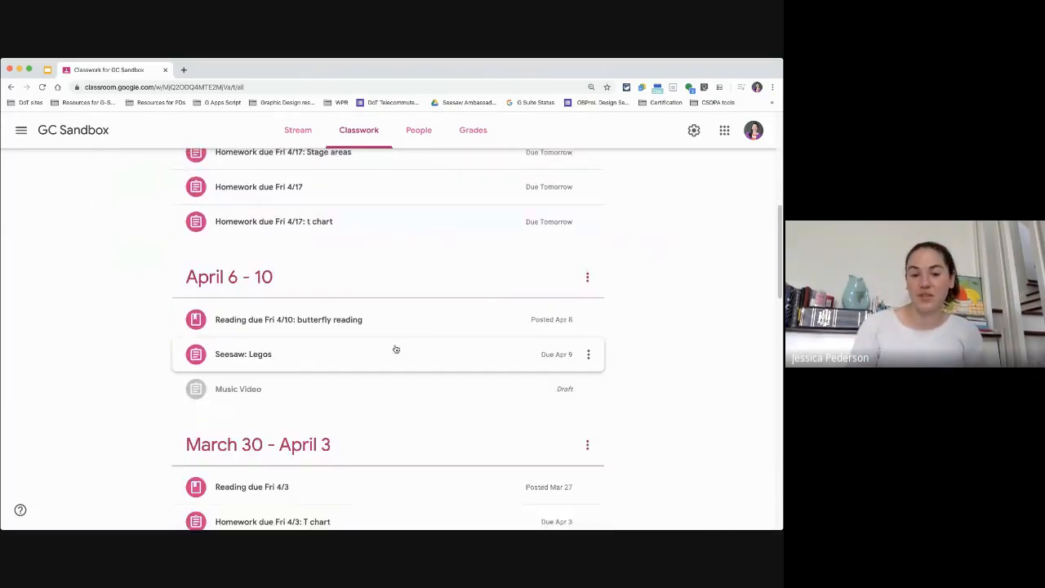
pyautogui.scroll(9, 433, 354)
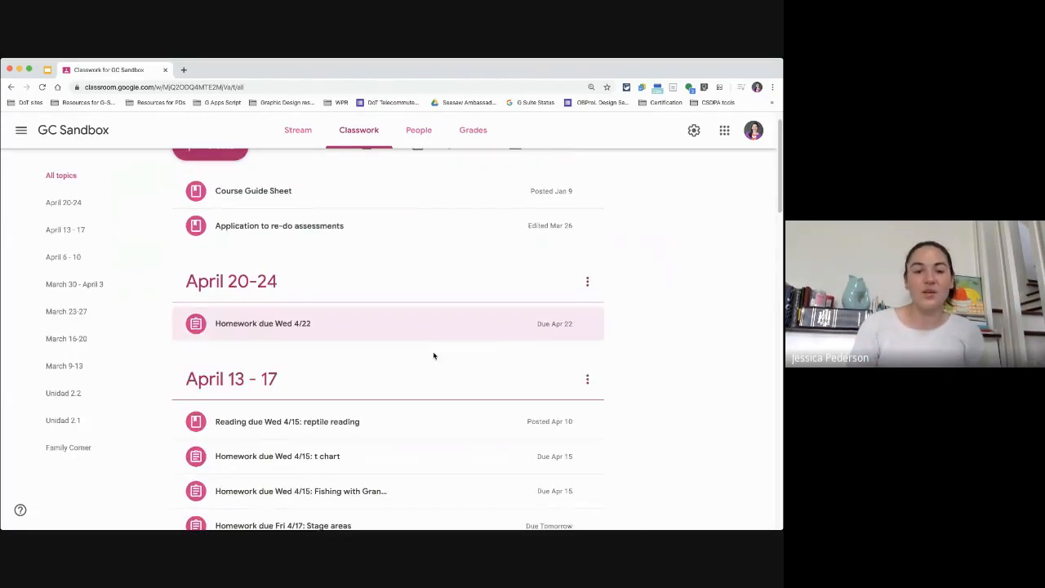
pyautogui.scroll(-3, 391, 360)
pyautogui.scroll(-2, 391, 360)
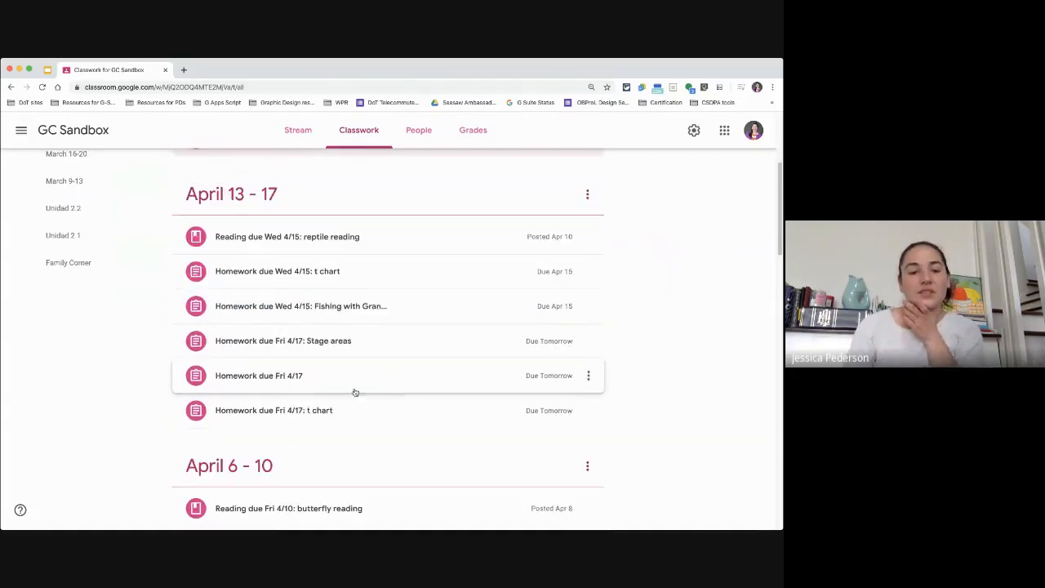
pyautogui.scroll(-1, 334, 375)
pyautogui.scroll(-8, 334, 376)
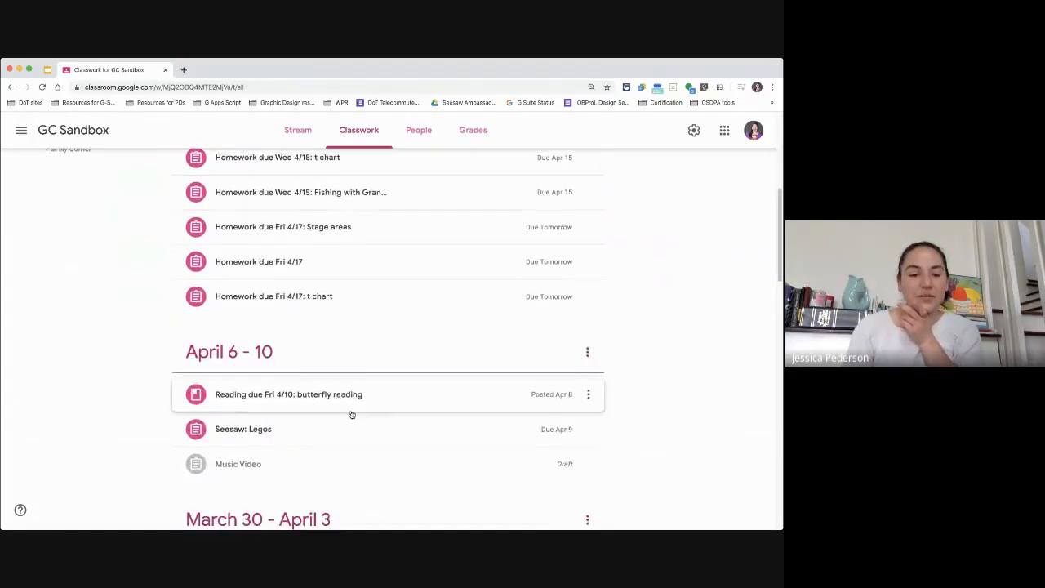
pyautogui.click(334, 432)
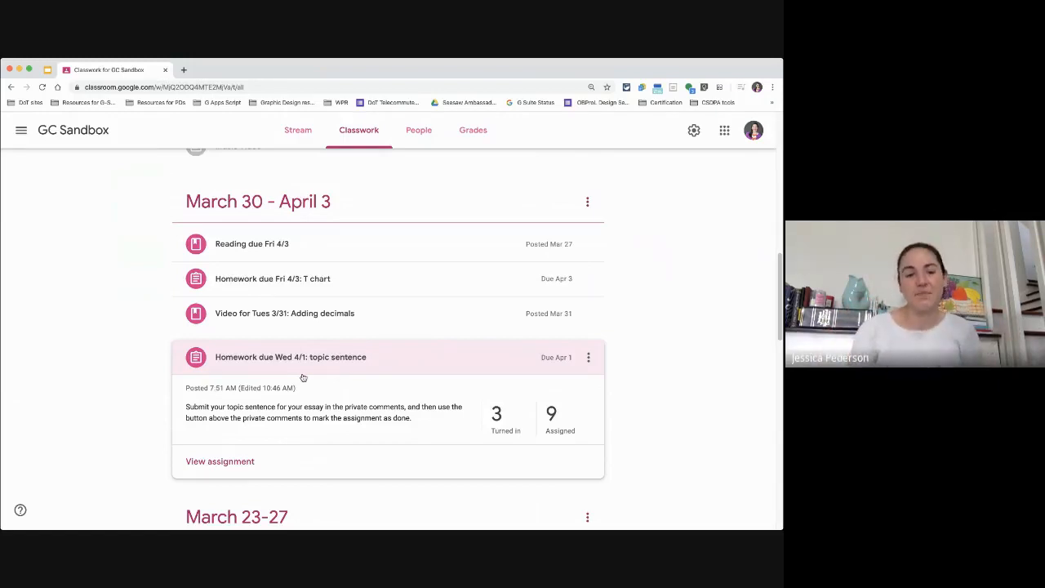
pyautogui.click(230, 462)
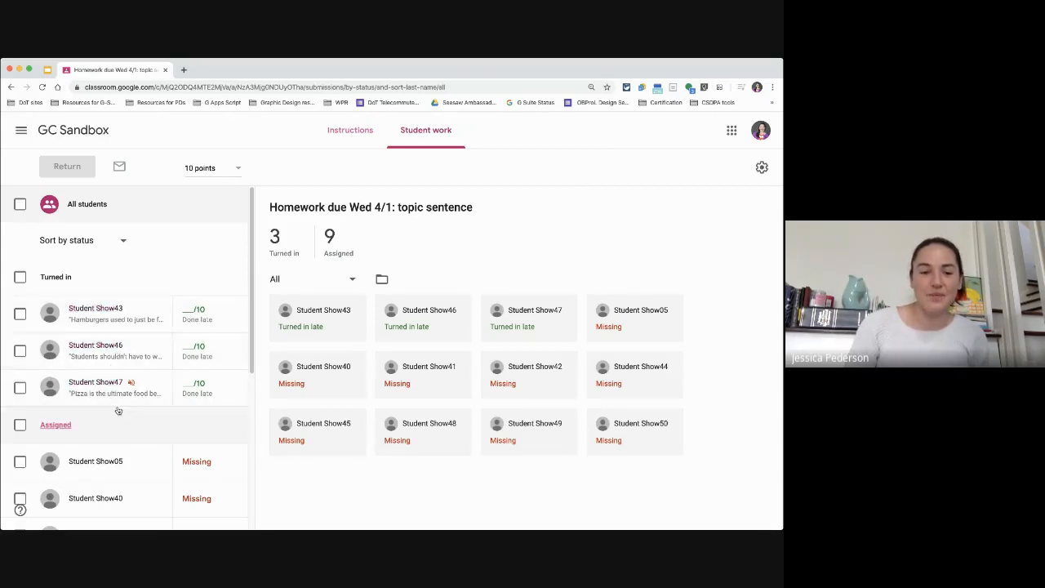
# Step: Open Student Show43's submission and highlight part of the student's private comment sentence
pyautogui.click(104, 323)
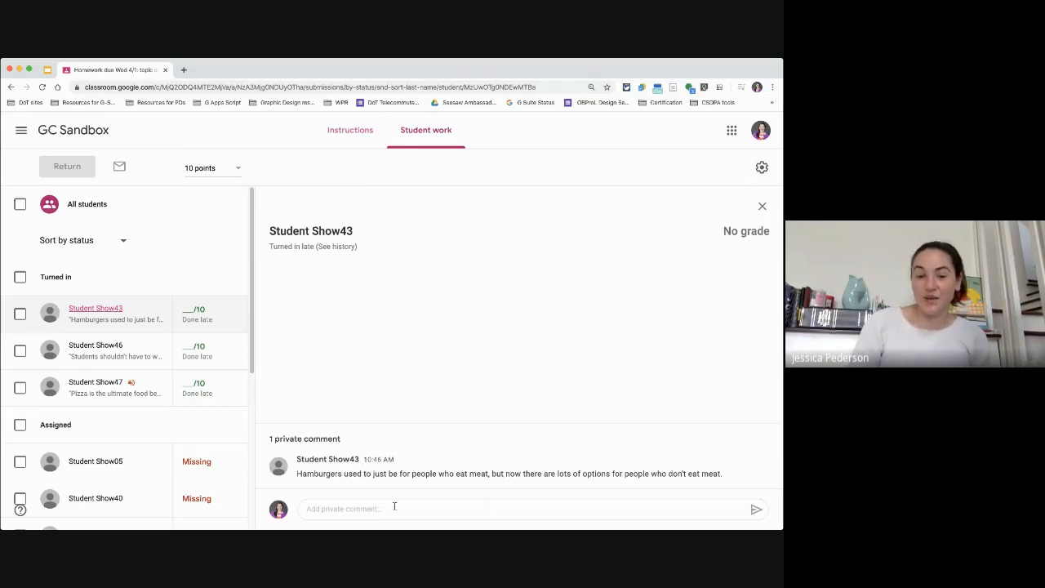
pyautogui.click(383, 507)
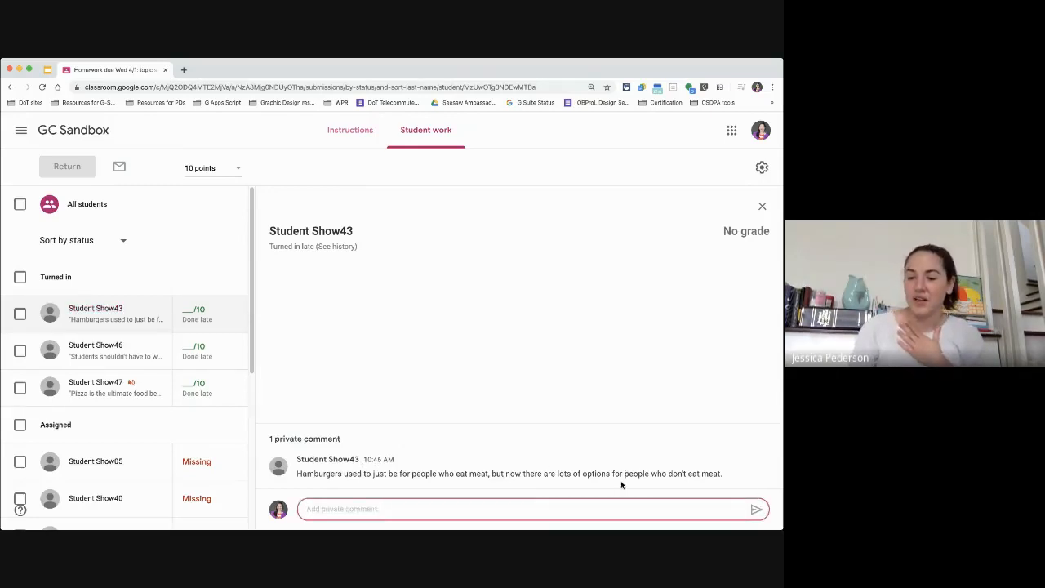
pyautogui.moveTo(624, 474); pyautogui.dragTo(744, 488)
pyautogui.click(734, 476)
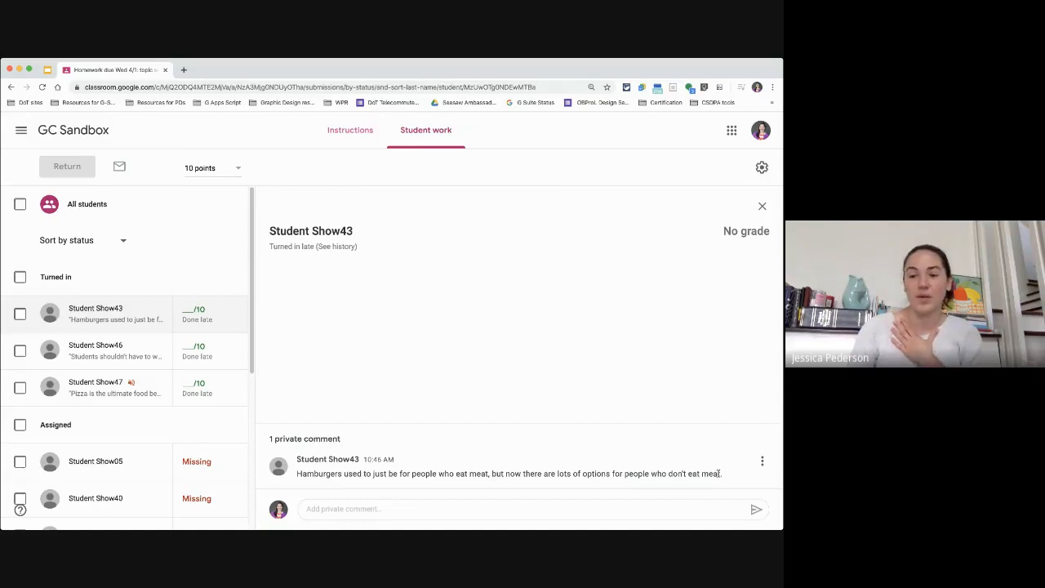
pyautogui.moveTo(708, 476); pyautogui.dragTo(628, 477)
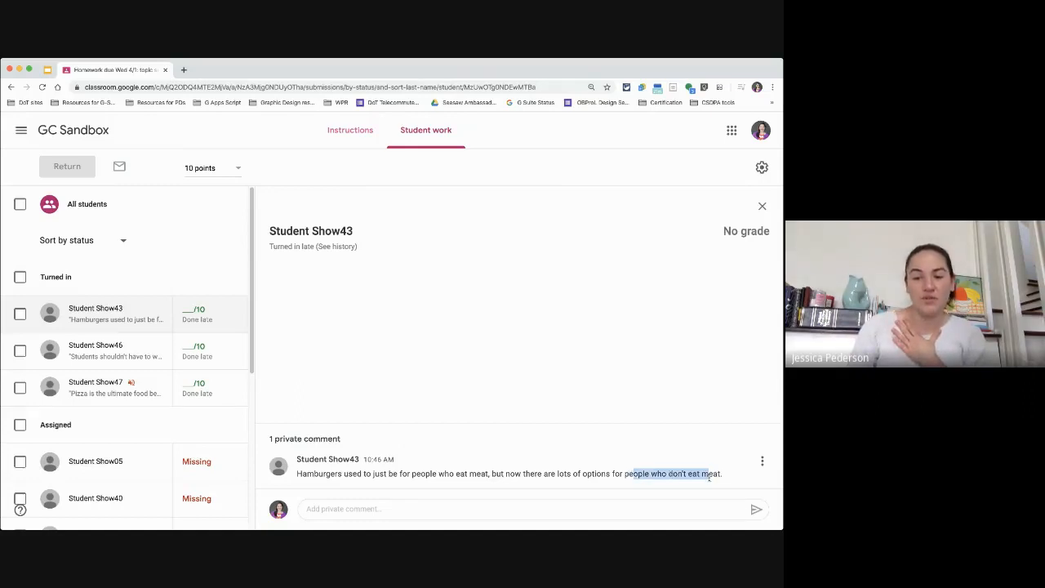
pyautogui.click(633, 478)
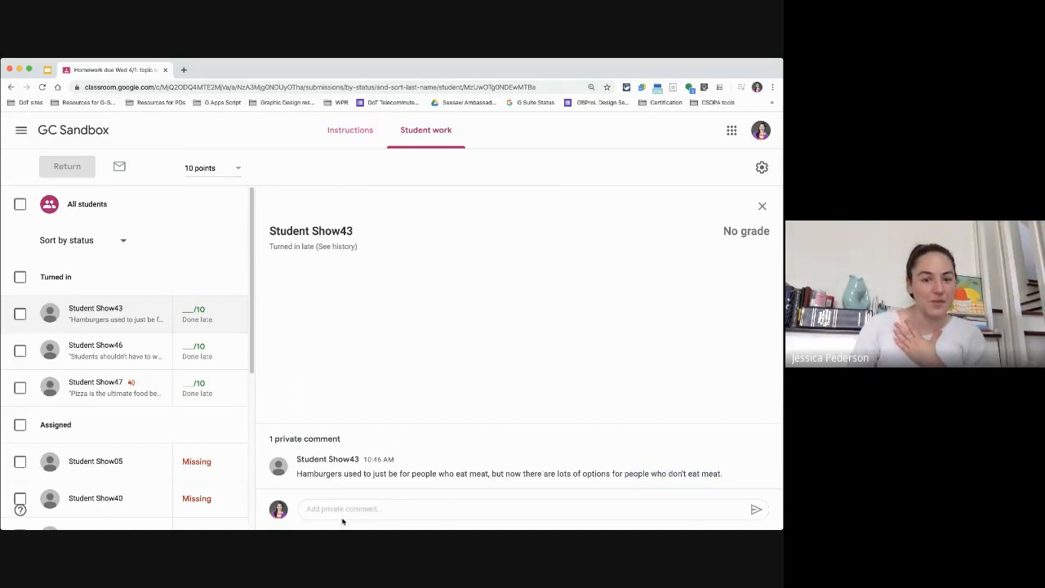
pyautogui.click(371, 508)
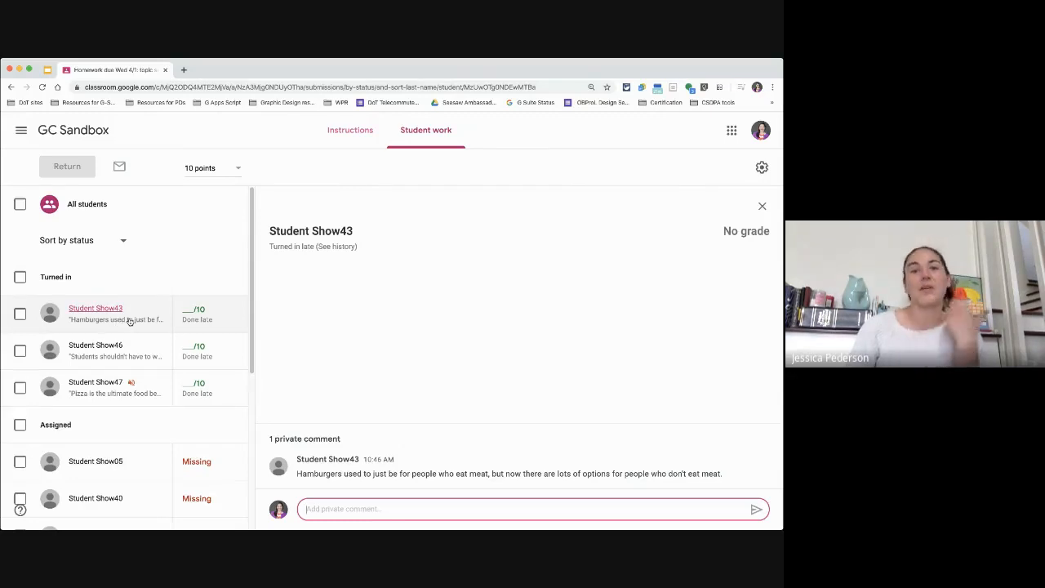
# Step: Review Student Show46's and Student Show47's topic sentences in their private comments
pyautogui.click(129, 359)
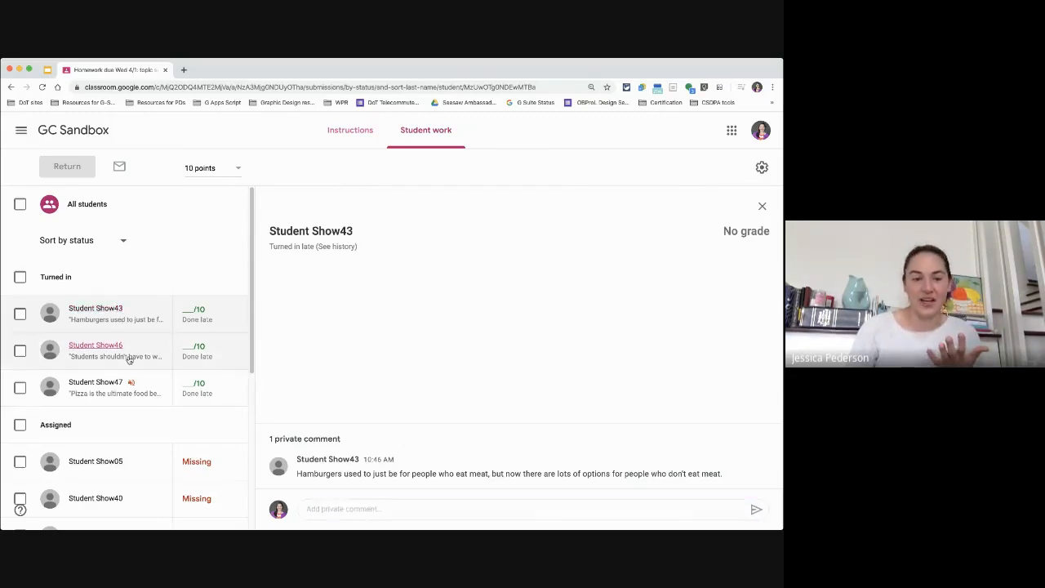
pyautogui.click(89, 398)
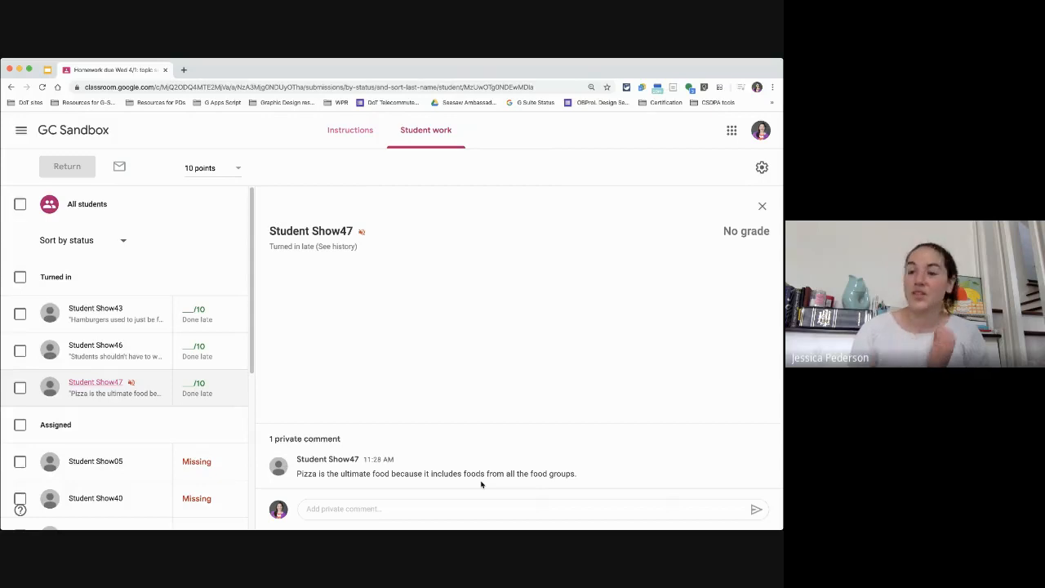
pyautogui.press('super+Tab')
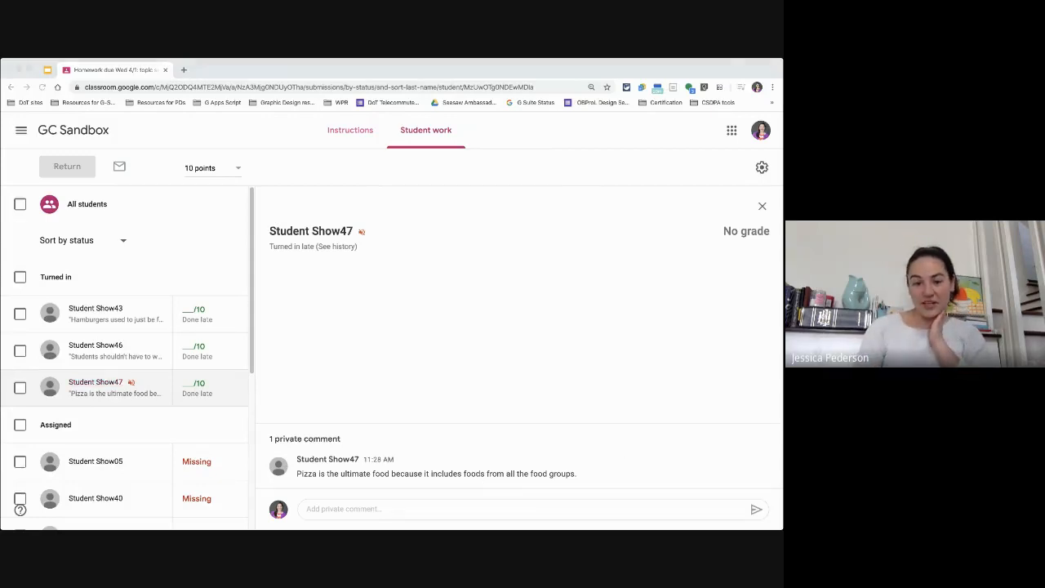